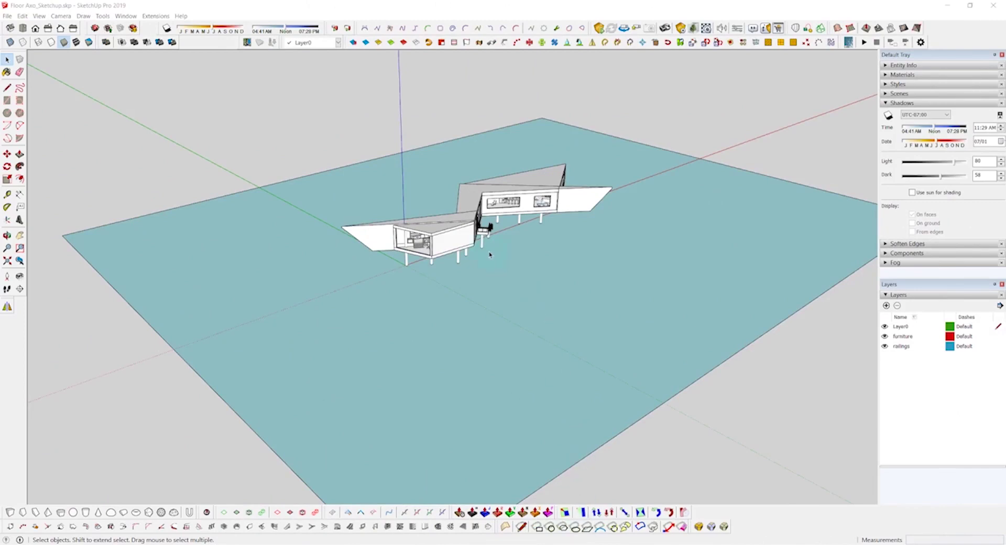
- Examine the house's exterior, windows, support columns and entrance stairs from several angles
scroll(486, 239, up, 6)
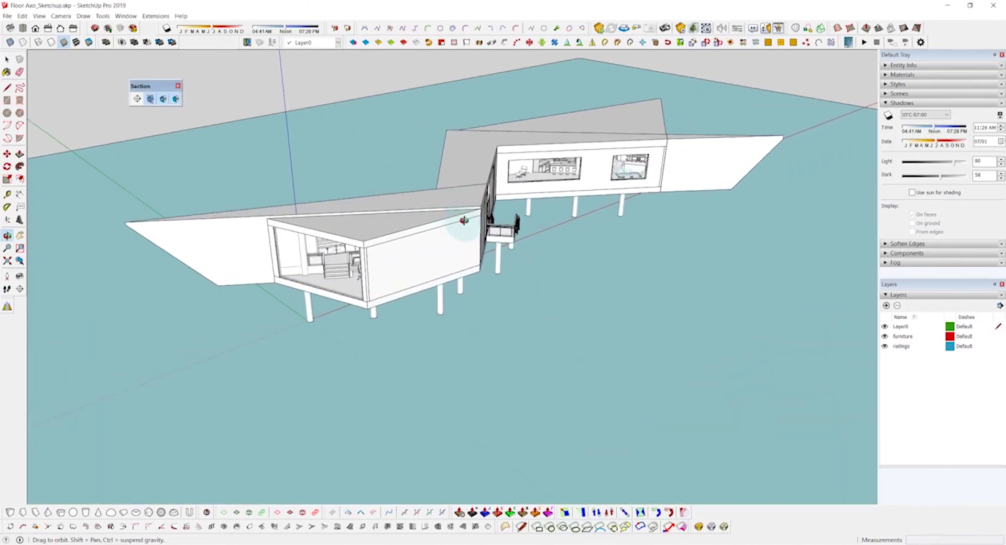
drag(525, 208, 595, 166)
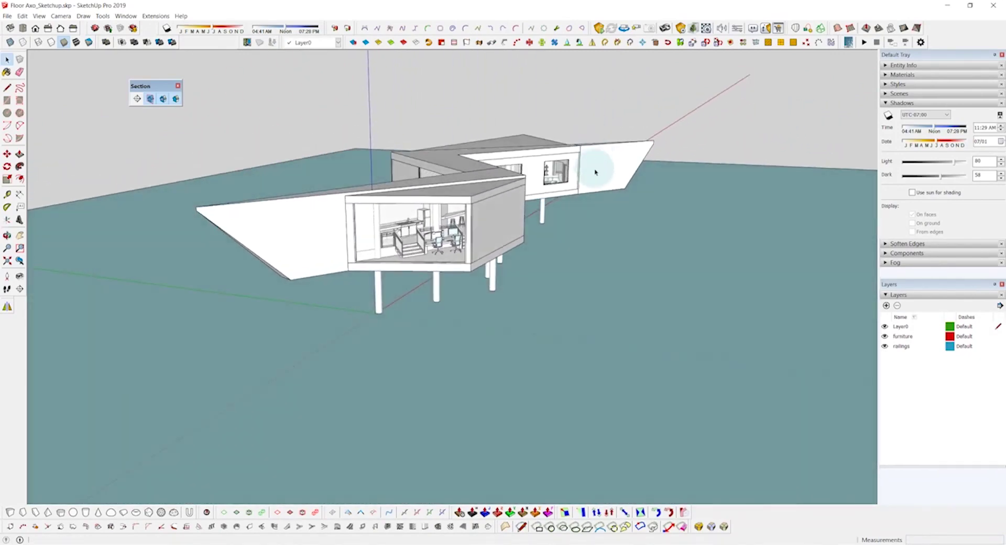
key(space)
scroll(414, 233, up, 3)
drag(532, 309, 523, 245)
scroll(575, 186, up, 5)
scroll(554, 230, down, 3)
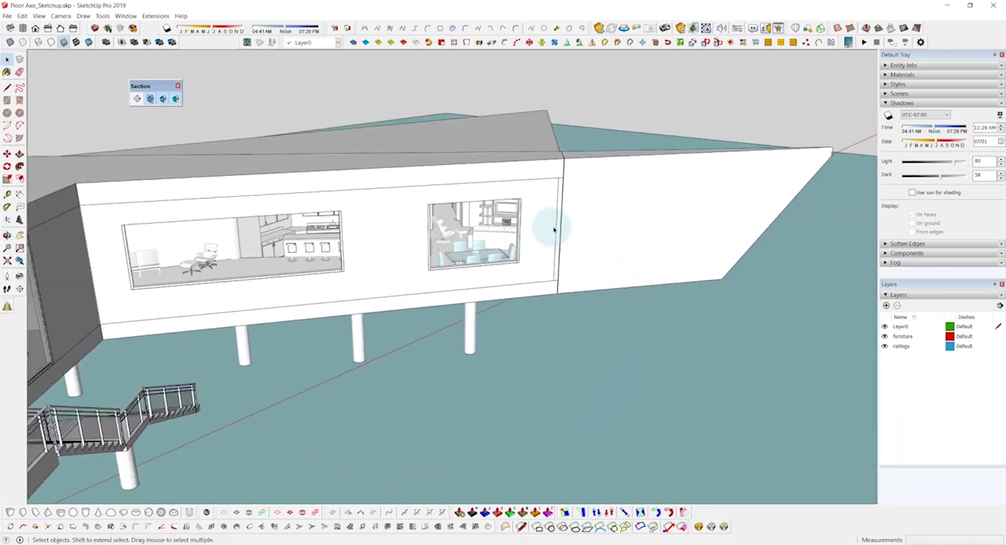
scroll(577, 223, down, 5)
click(431, 259)
drag(431, 259, 563, 245)
- Open the house group for editing and place a section plane flat on the roof
double_click(496, 263)
drag(496, 264, 518, 255)
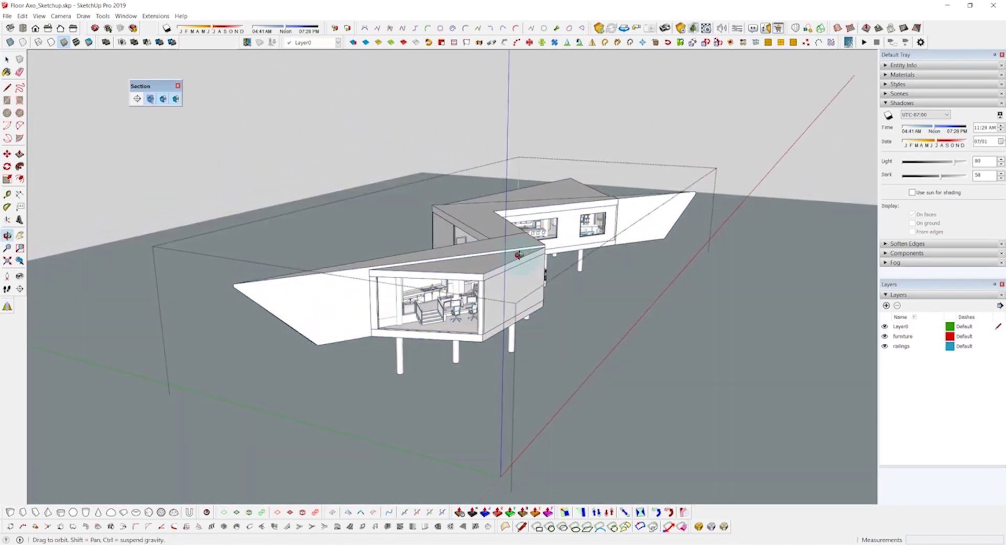
key(space)
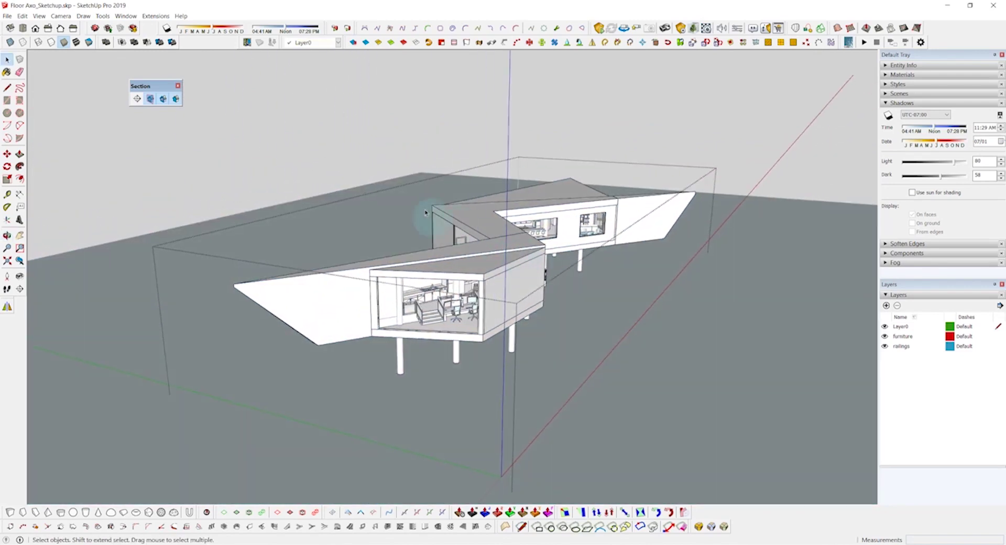
click(137, 99)
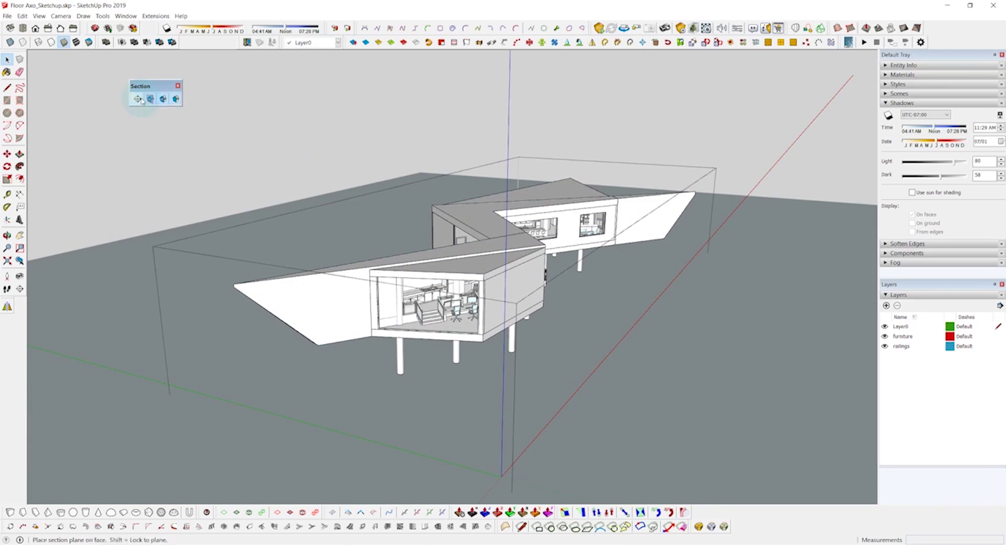
click(483, 220)
click(498, 219)
- Lower the section plane below the roof to cut through the walls and windows, ending with a downward move of about 2' 3"
drag(497, 219, 498, 248)
key(m)
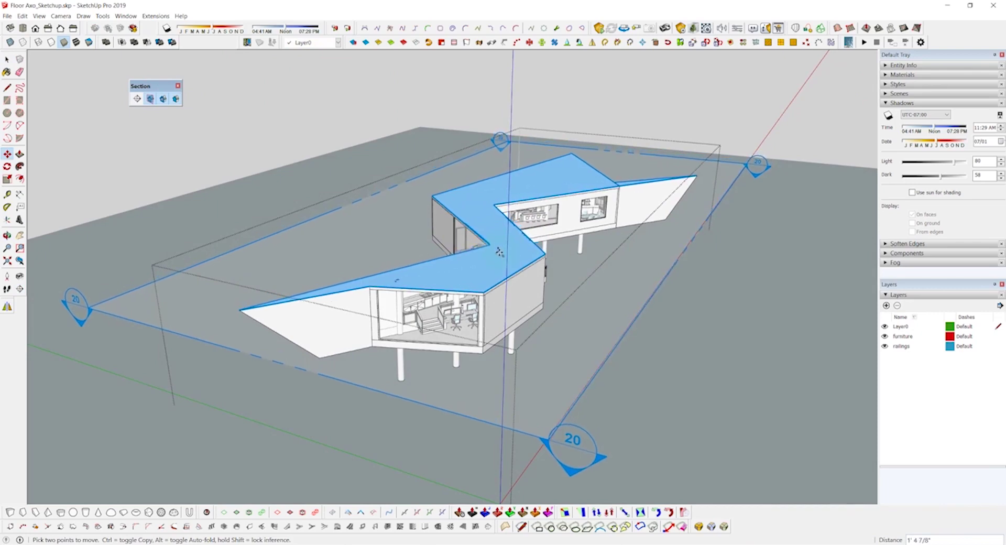
click(499, 256)
scroll(590, 205, up, 8)
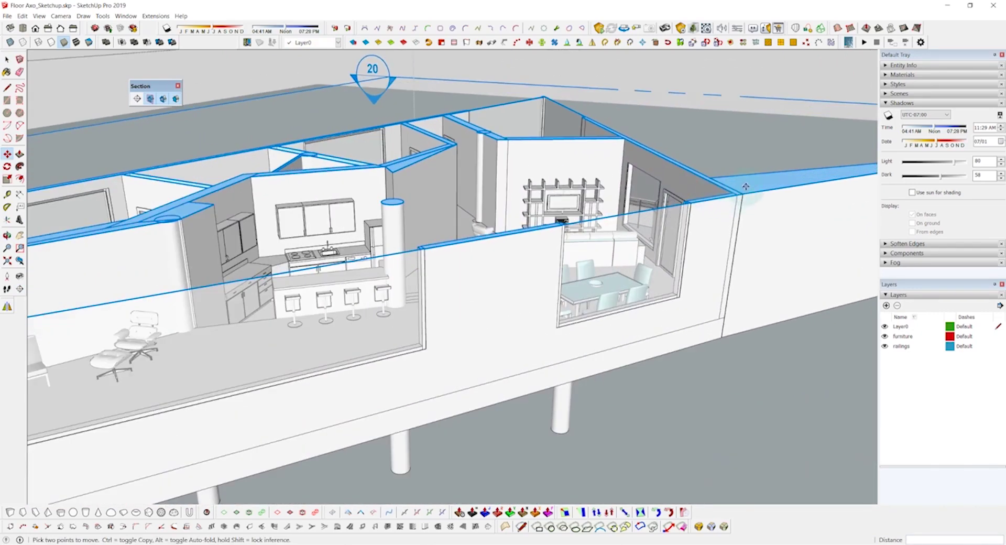
click(745, 187)
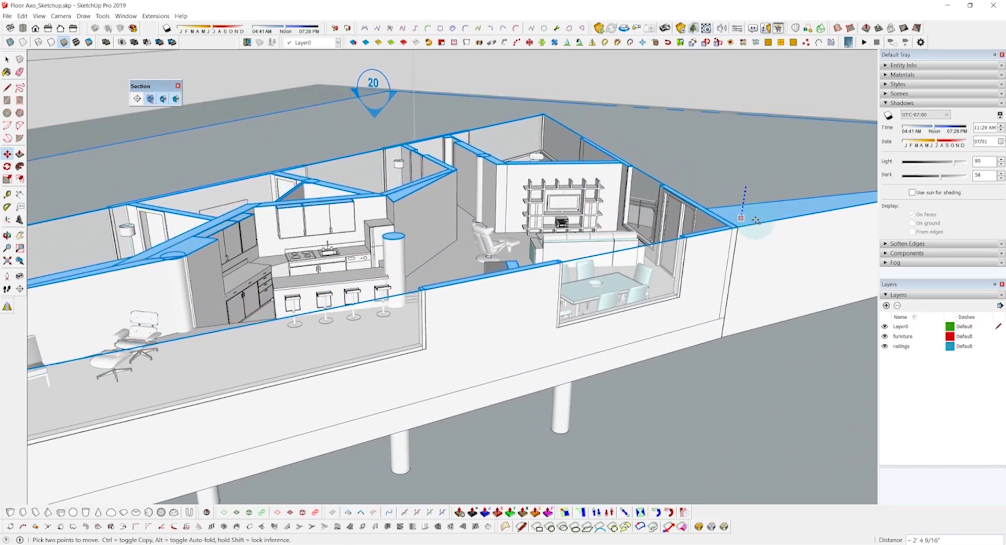
click(757, 218)
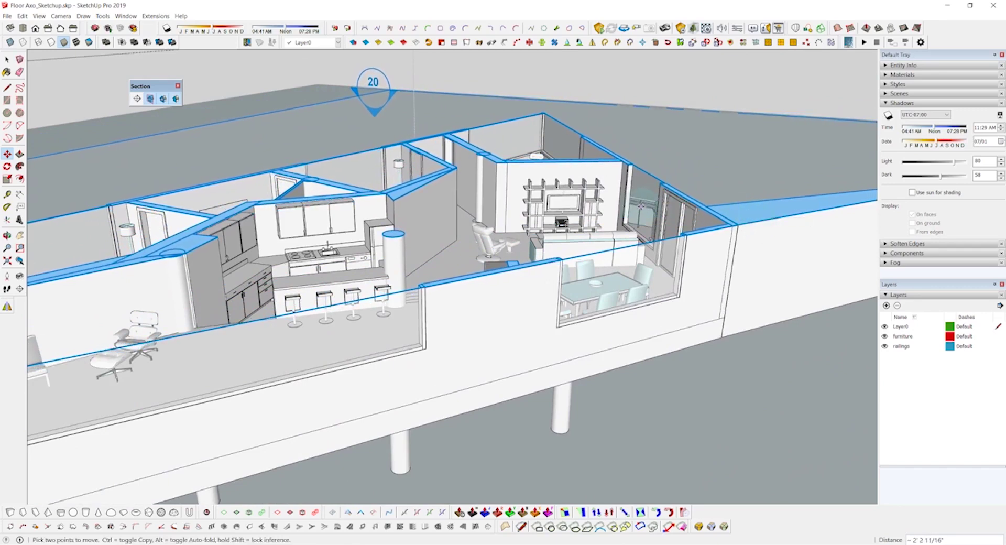
- Hide the section plane's symbol while keeping the section cut active, and leave the house group
scroll(629, 203, down, 4)
drag(514, 268, 500, 303)
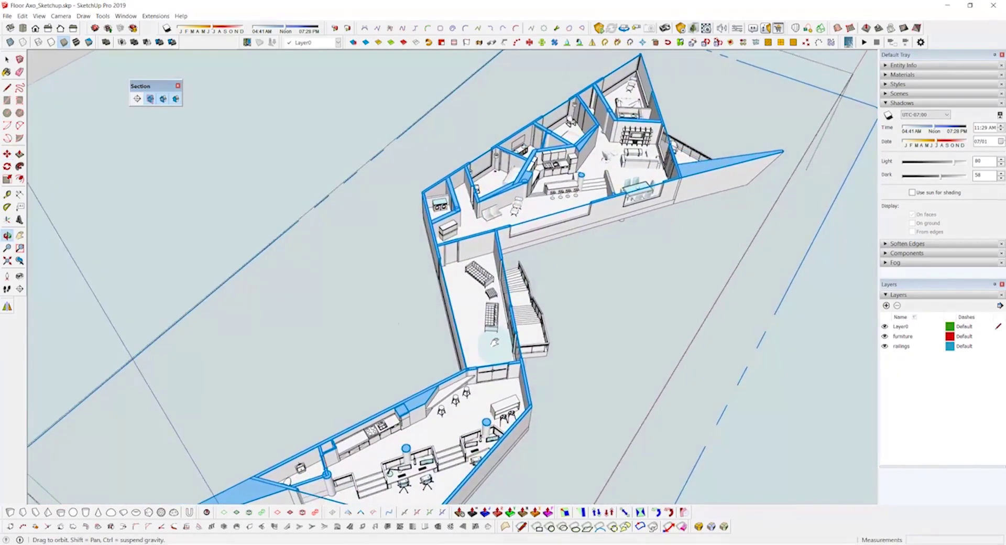
key(m)
scroll(495, 294, down, 4)
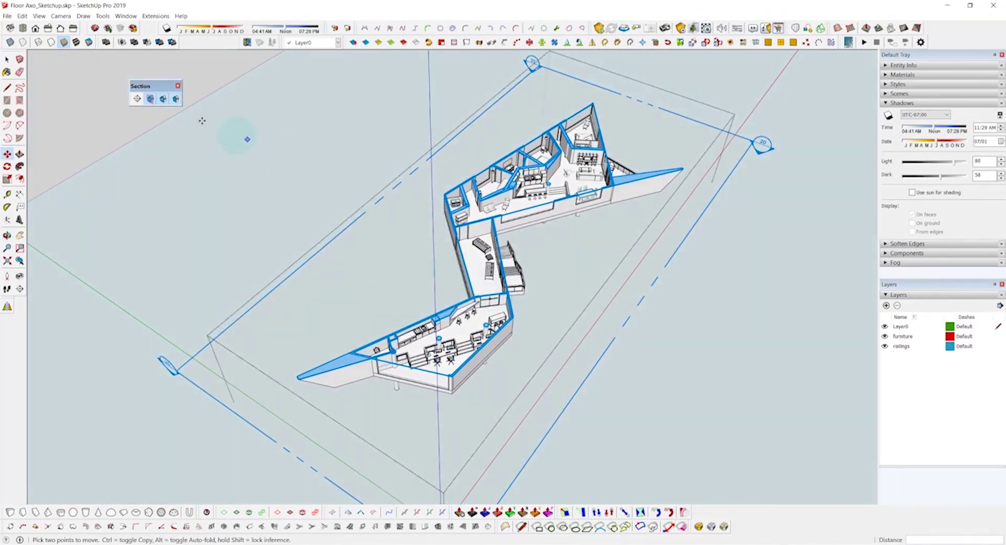
click(150, 100)
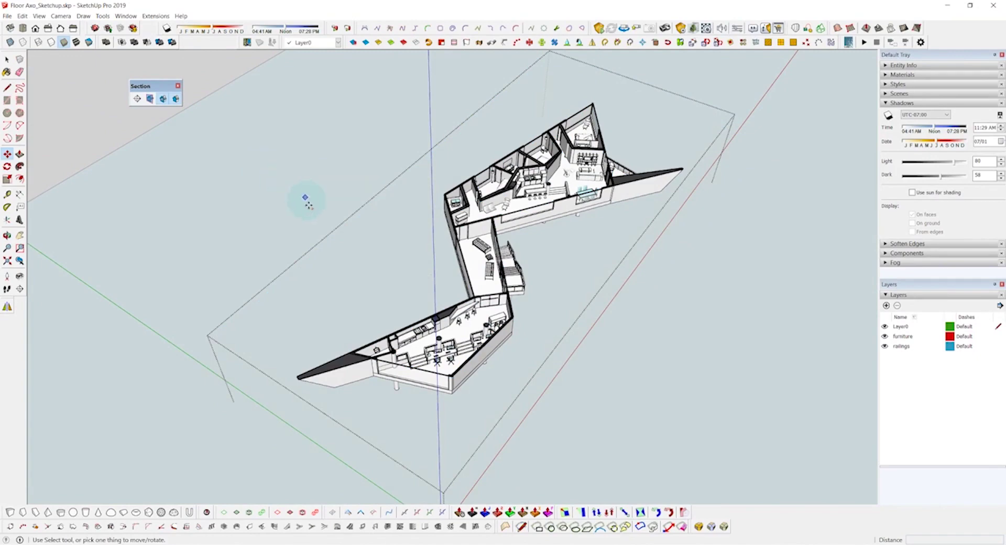
key(o)
drag(305, 204, 356, 180)
scroll(480, 233, up, 2)
drag(480, 244, 500, 226)
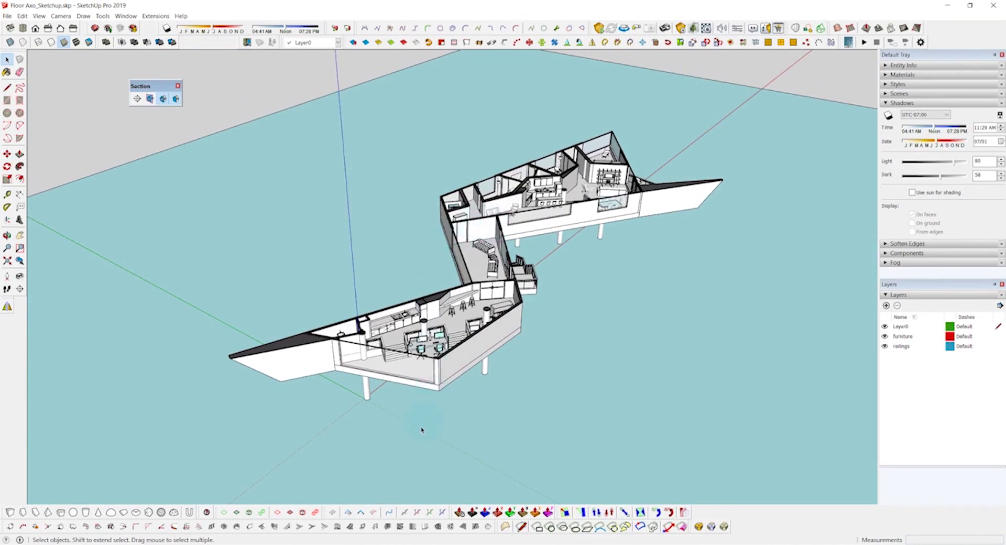
- Switch to 1_People.skp and select several standing and walking people silhouettes
mouse_move(343, 543)
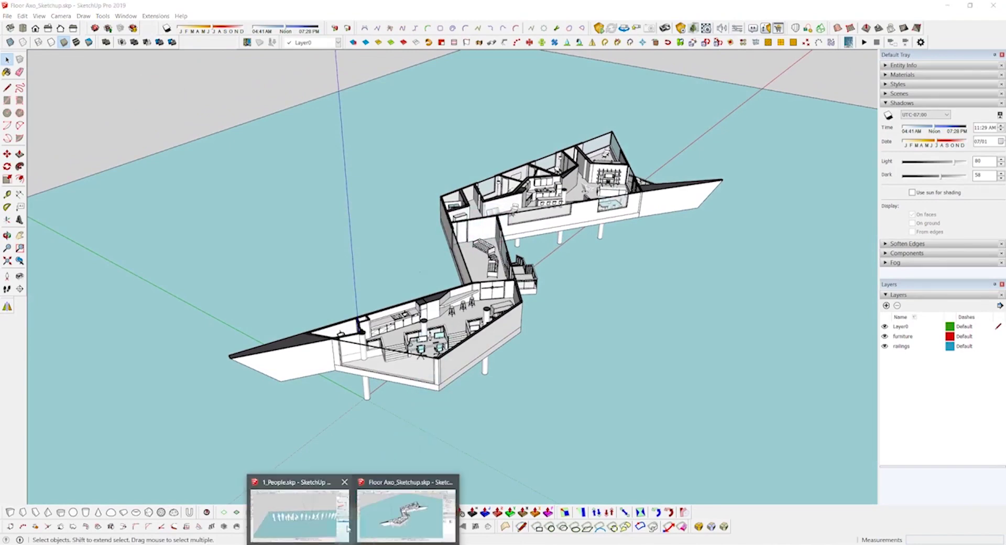
click(336, 506)
scroll(332, 311, down, 1)
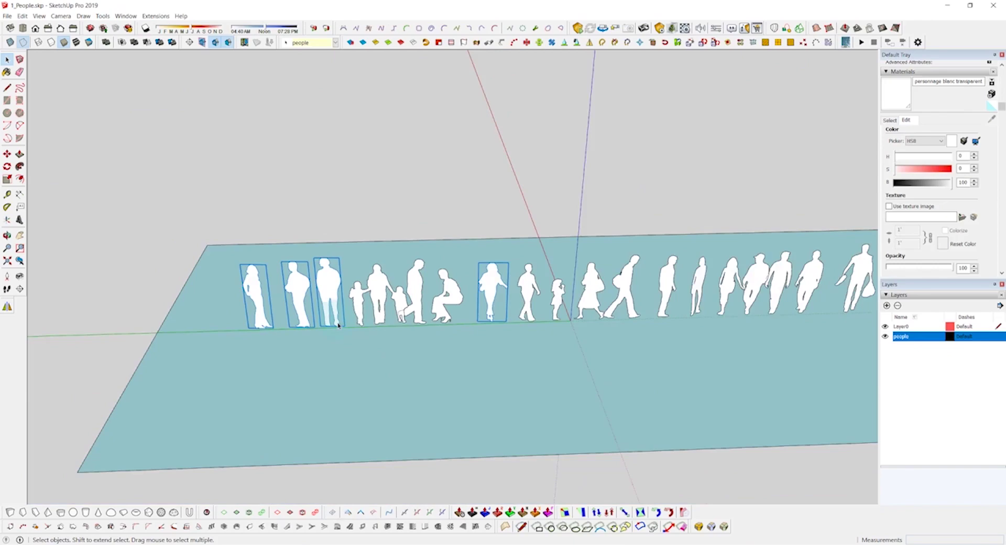
drag(435, 343, 323, 336)
drag(175, 279, 850, 266)
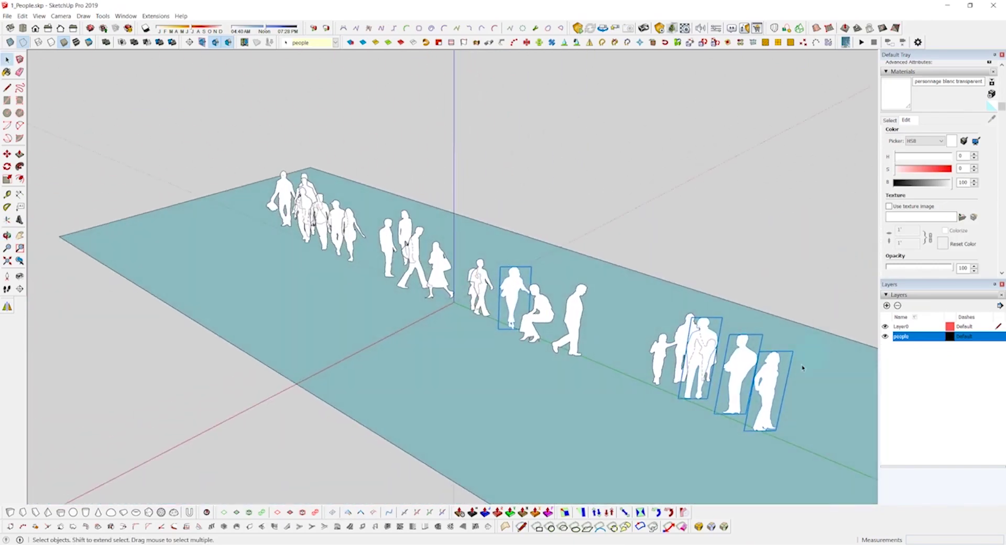
click(780, 389)
drag(661, 353, 734, 386)
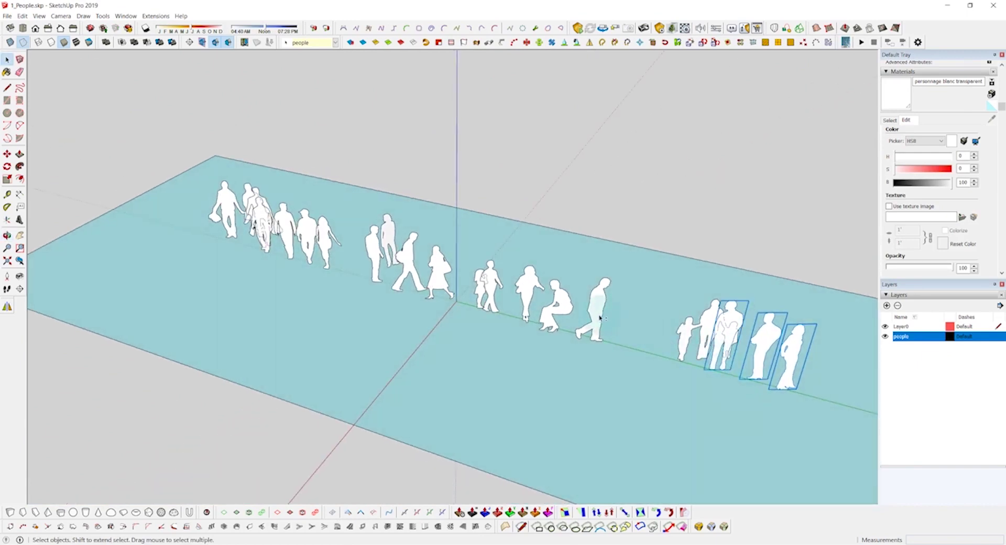
shift+click(443, 275)
shift+click(413, 269)
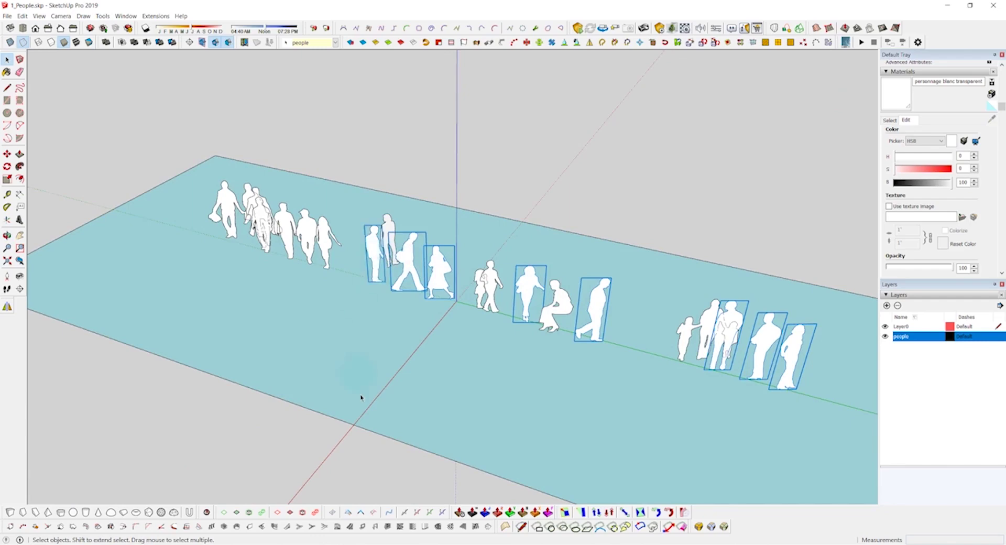
- Switch back to Floor Axo_Sketchup.skp and examine the cut-open house interior
mouse_move(346, 531)
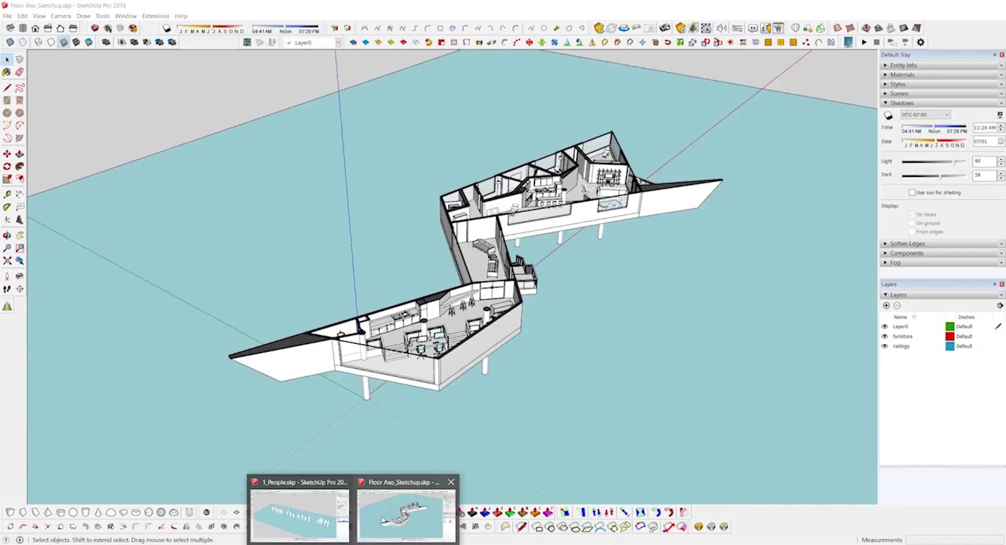
click(378, 527)
drag(387, 293, 510, 331)
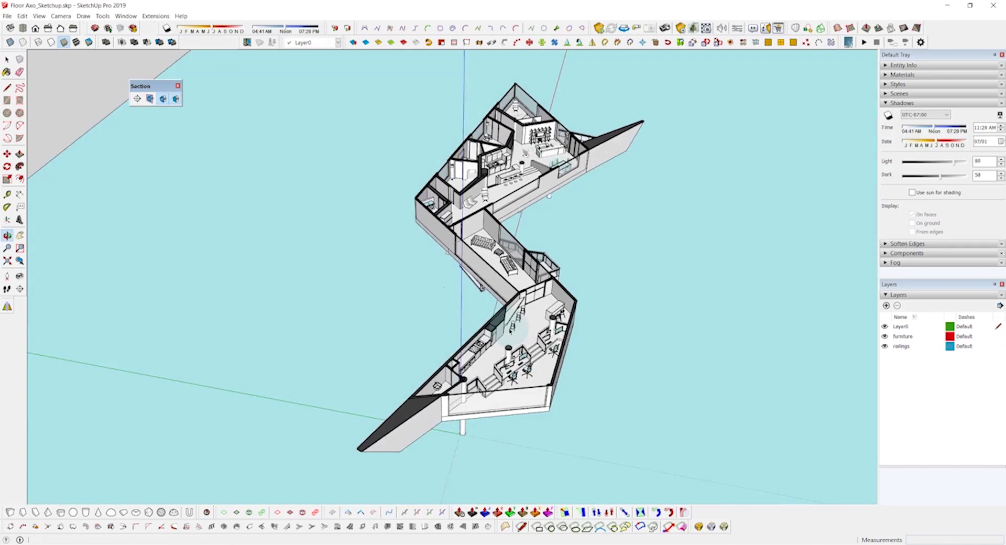
scroll(457, 297, up, 1)
scroll(456, 297, down, 2)
drag(456, 296, 352, 193)
scroll(516, 225, up, 1)
drag(516, 225, 493, 225)
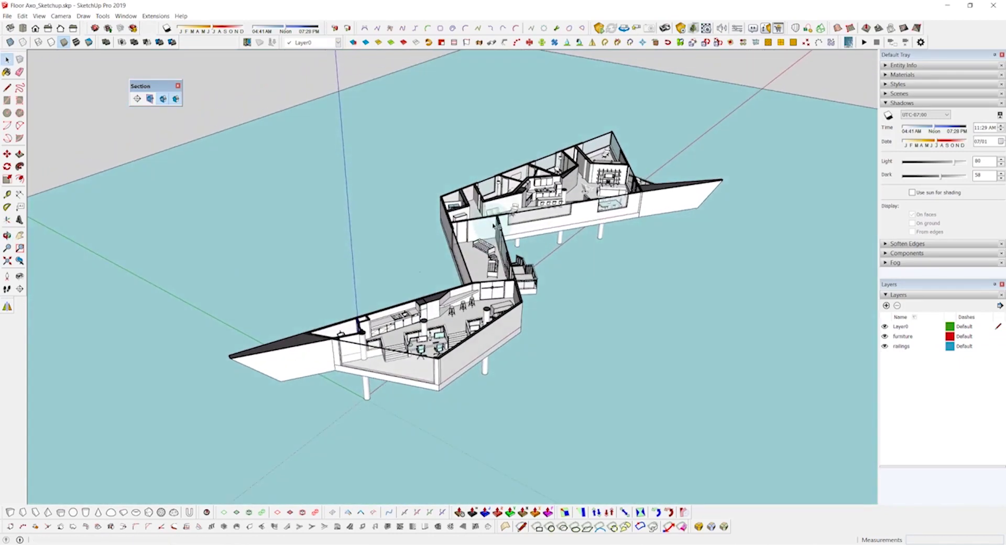
- Return to 1_People.skp and select eight standing and walking people silhouettes for copying
mouse_move(345, 532)
click(302, 511)
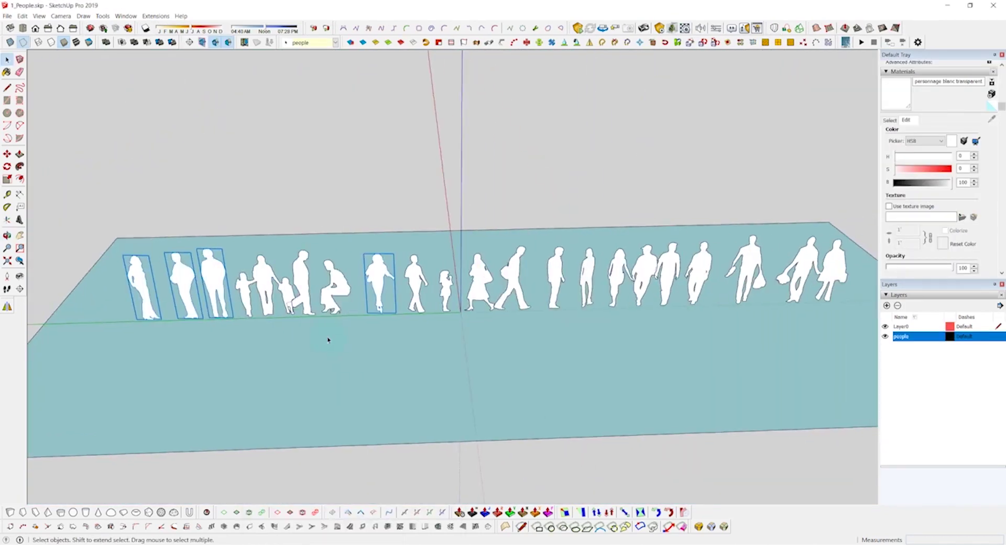
drag(328, 339, 849, 273)
scroll(729, 369, up, 2)
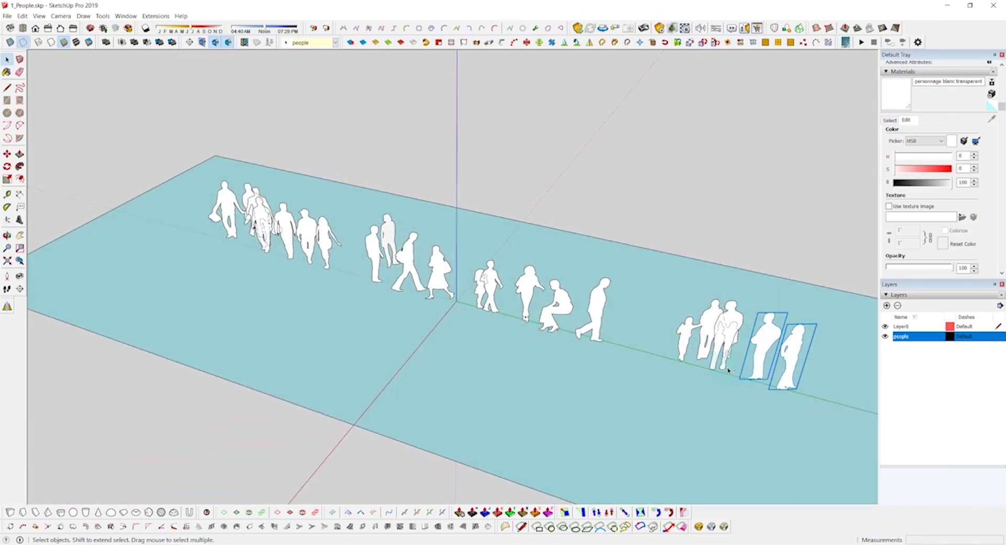
shift+click(529, 293)
shift+click(439, 273)
shift+click(409, 262)
shift+click(377, 258)
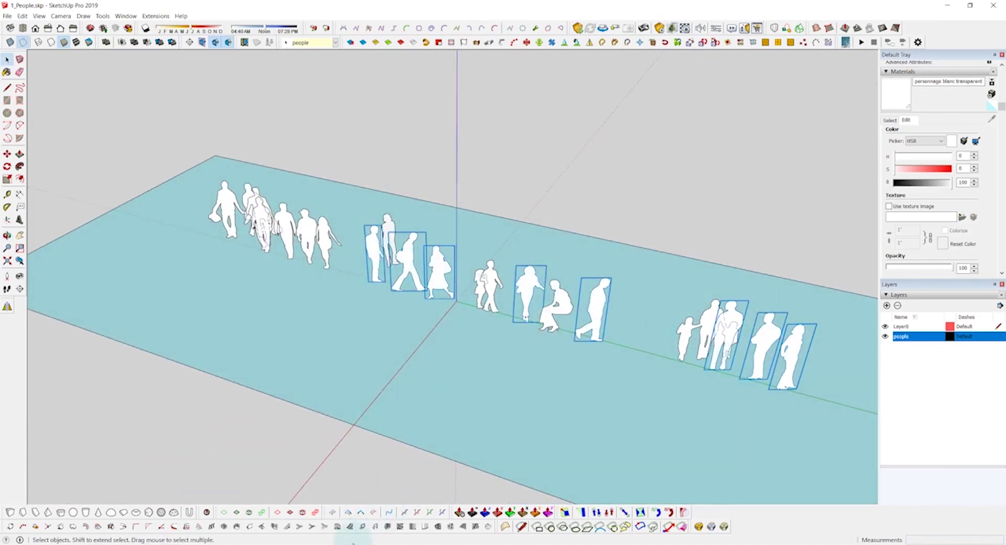
- Switch to Floor Axo_Sketchup.skp and paste the eight people silhouettes beside the connecting wing
mouse_move(350, 540)
click(404, 513)
scroll(398, 309, up, 3)
key(ctrl+v)
drag(395, 306, 432, 321)
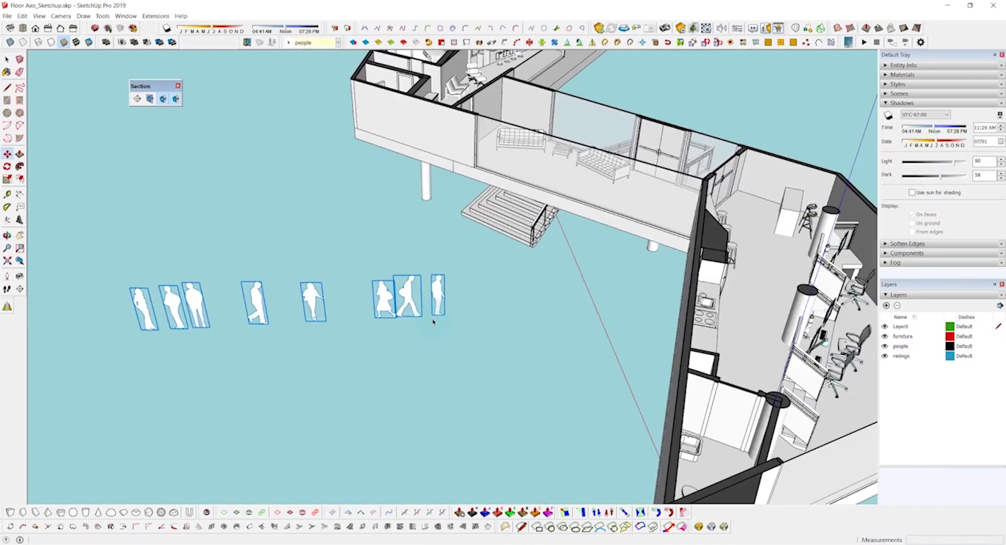
- Combine the pasted people silhouettes into one group, open it for editing and select all figures inside
right_click(433, 294)
click(456, 346)
scroll(178, 272, down, 2)
key(space)
double_click(251, 310)
key(ctrl+a)
- Move the people silhouettes onto the house floors, including the lounge and the living area near the dining table
shift+click(589, 298)
shift+click(545, 293)
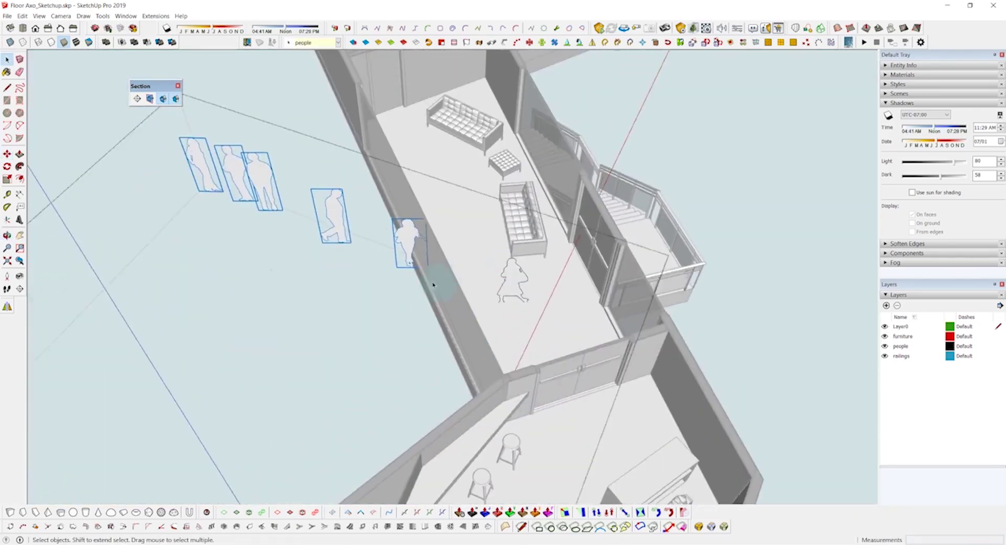
scroll(432, 284, up, 3)
shift+click(467, 229)
key(m)
click(359, 157)
key(space)
shift+click(467, 197)
key(m)
click(450, 324)
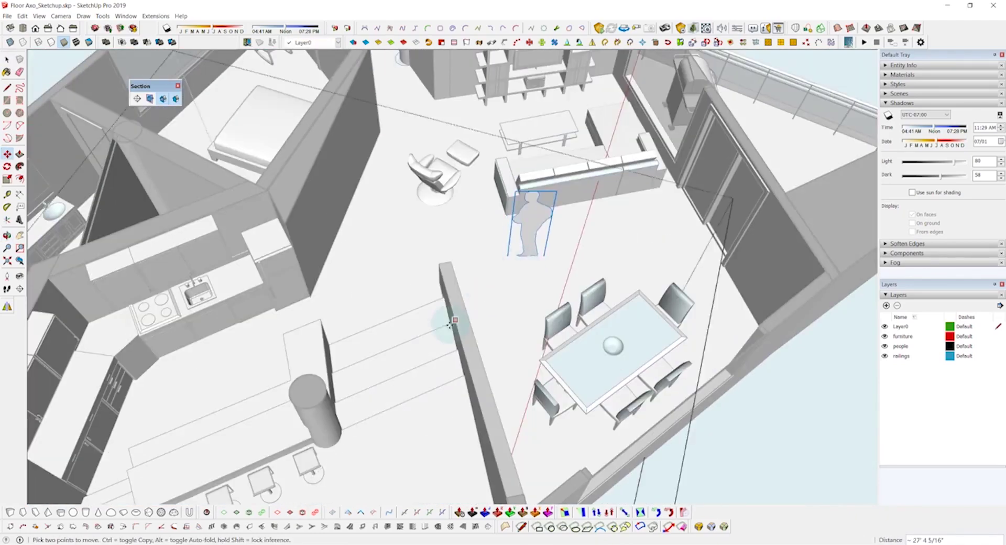
- Place the 3D text LIVING outside the ground plane in Arial Regular, centred, 10" high, filled and not extruded
scroll(448, 325, down, 10)
click(19, 220)
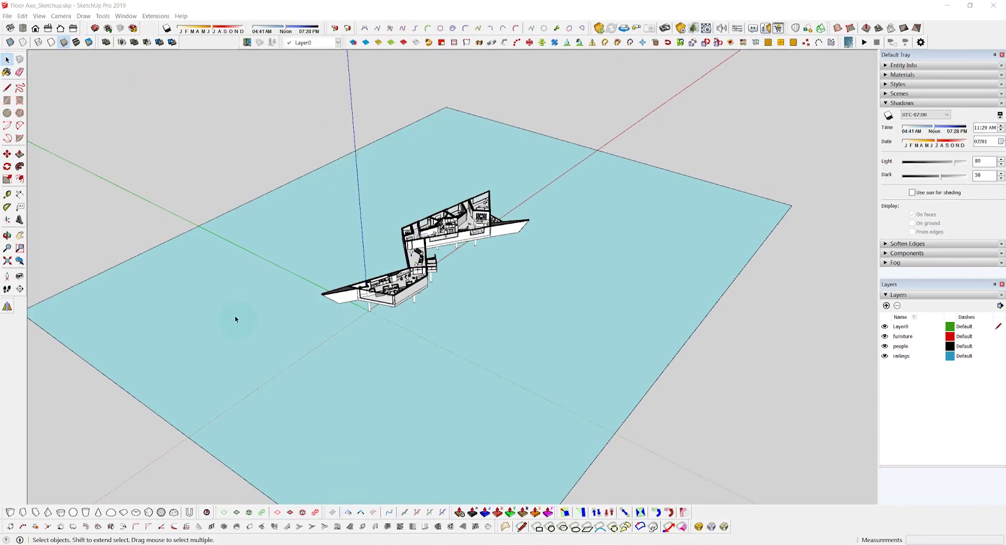
click(21, 221)
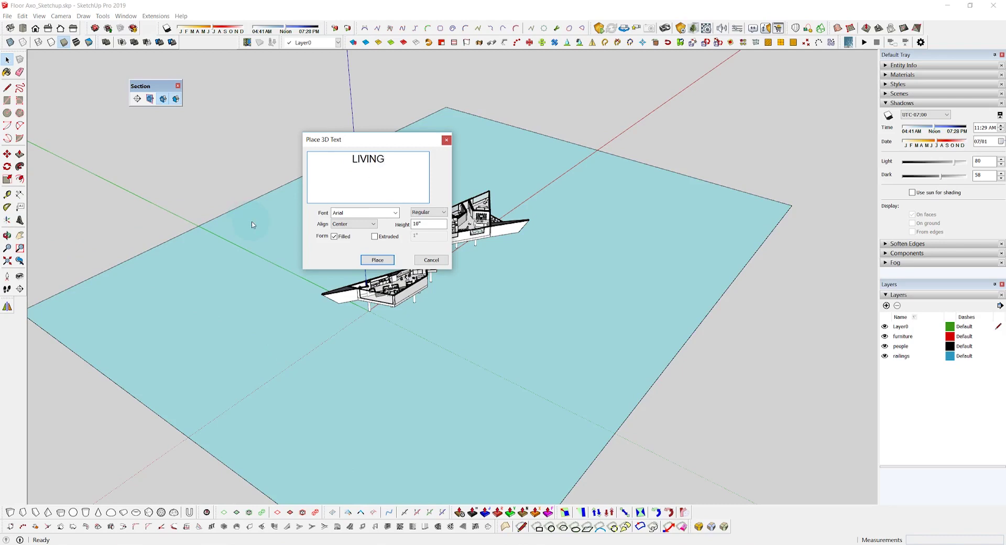
click(377, 260)
- Scale the LIVING text up to a much larger size with the Scale tool
key(s)
scroll(715, 421, up, 5)
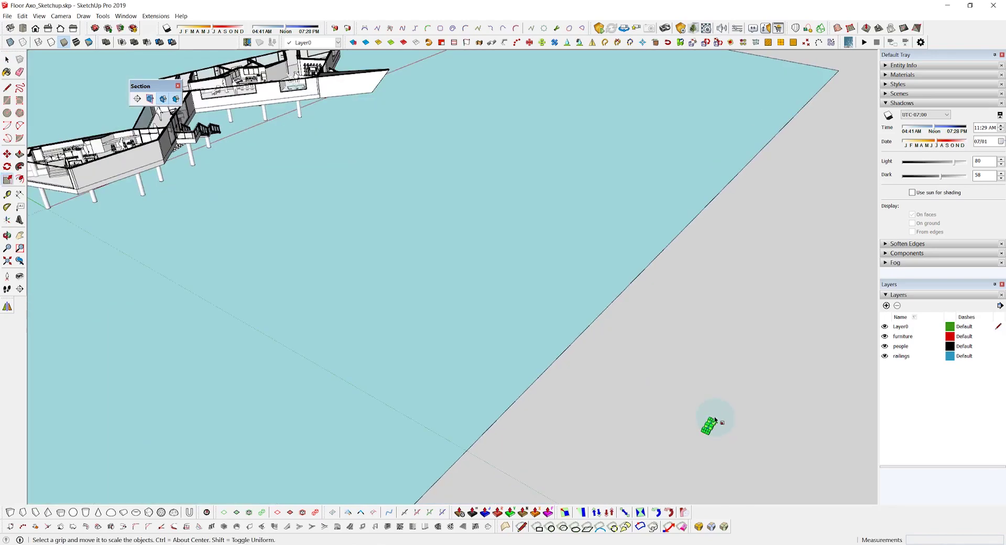
scroll(711, 419, up, 3)
drag(713, 419, 788, 122)
scroll(708, 207, down, 5)
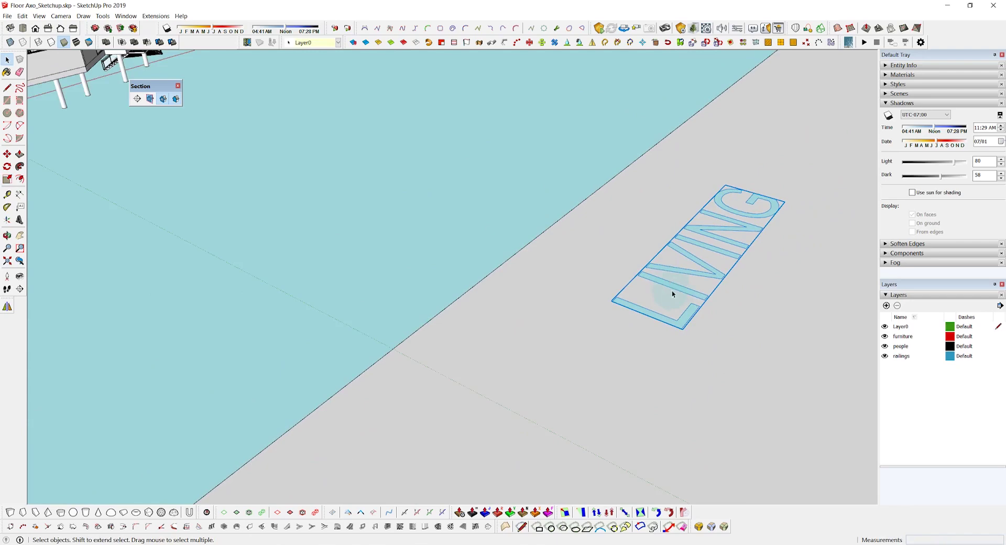
- Move the LIVING text from its lower corner onto the corner of the house's cut wall
key(m)
click(683, 334)
scroll(683, 334, down, 10)
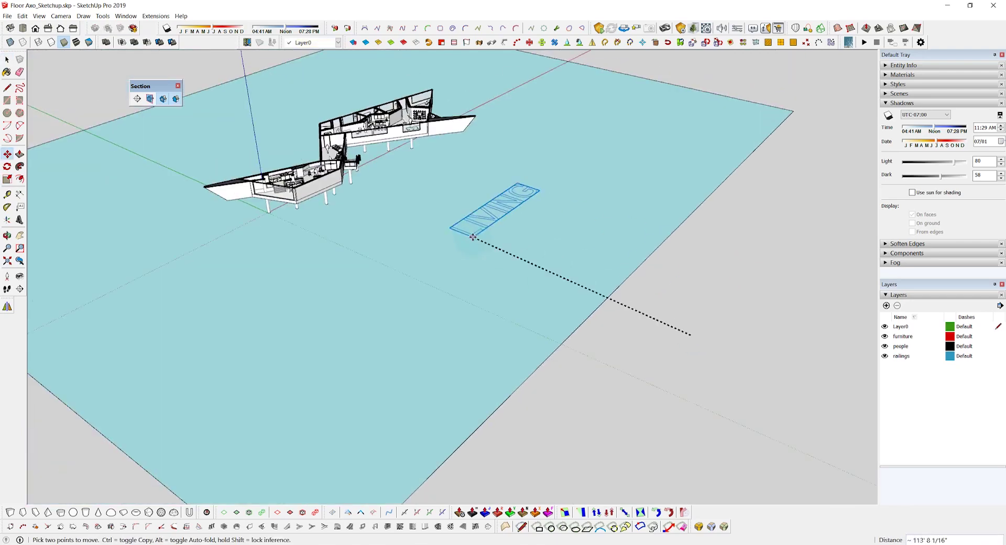
scroll(375, 169, up, 10)
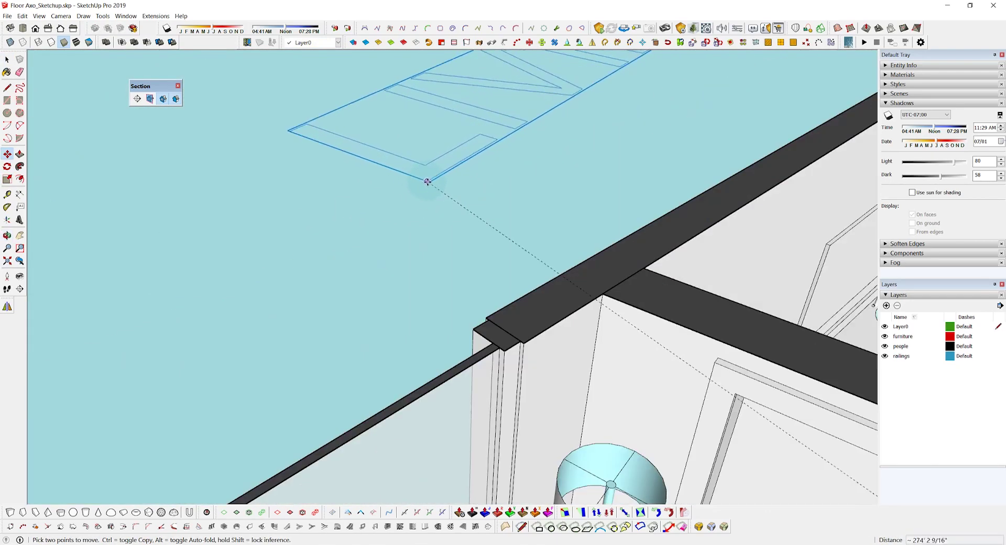
click(489, 316)
- Rotate the LIVING text about the wall corner until its lower edge runs parallel to the house's outer wall
key(q)
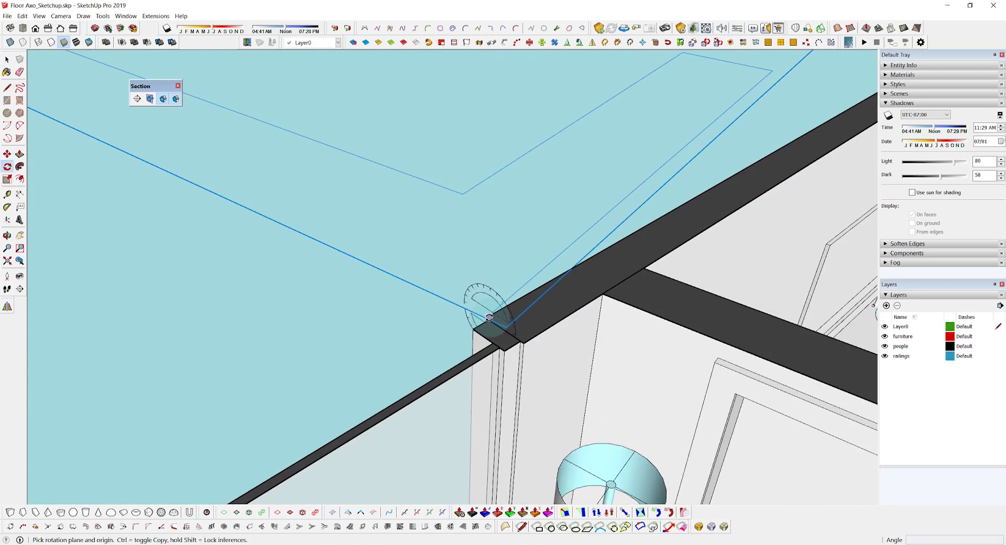
click(487, 317)
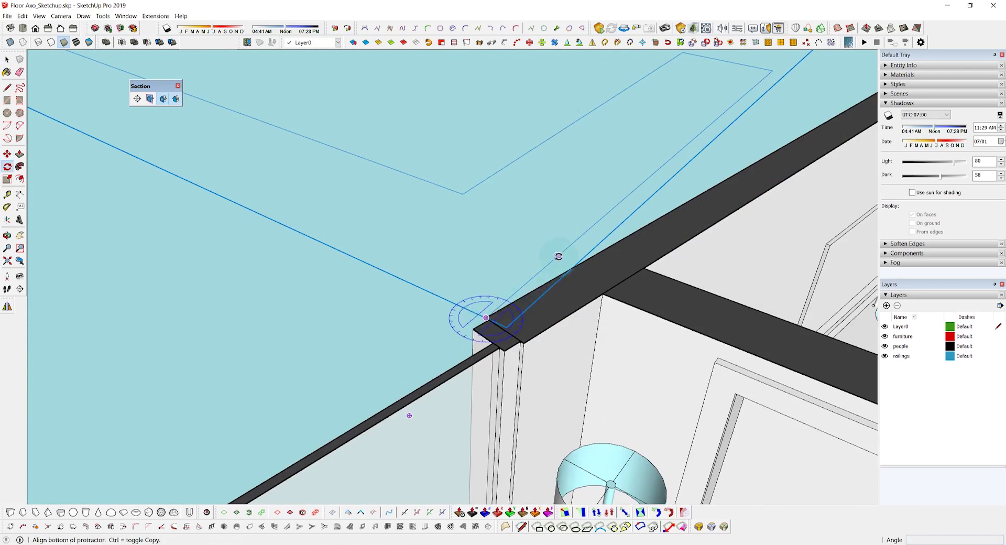
click(560, 256)
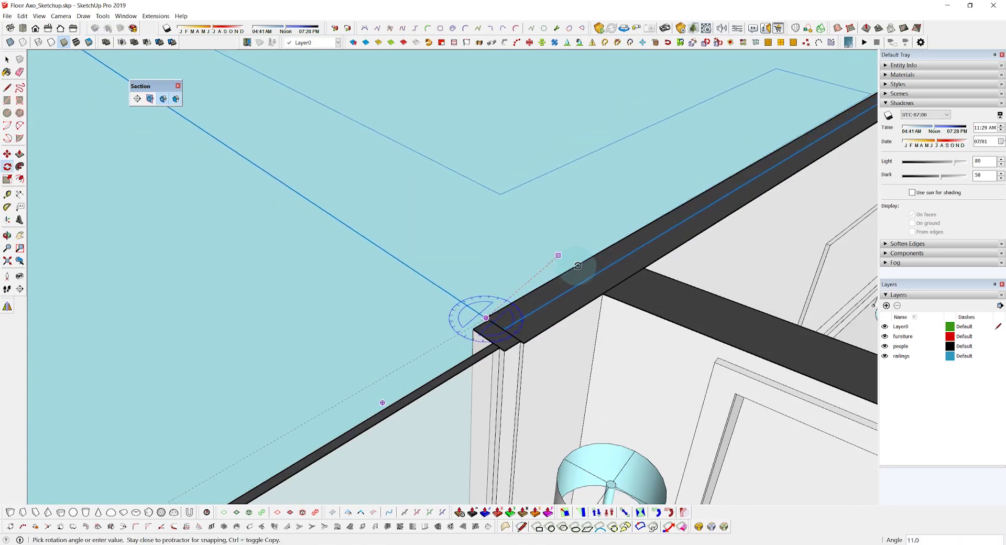
click(575, 265)
key(space)
scroll(444, 311, down, 7)
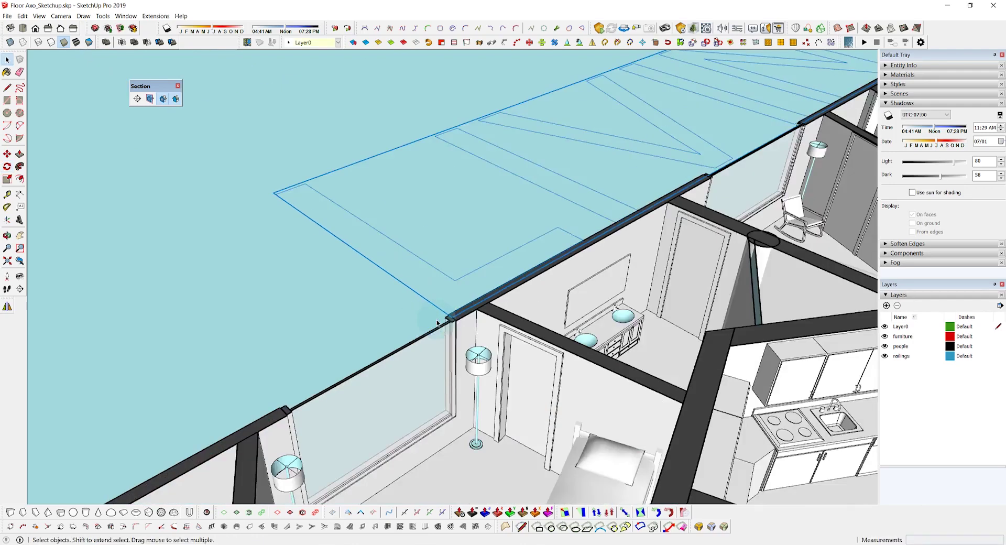
- Move the LIVING text slightly away from the house's outer wall
key(m)
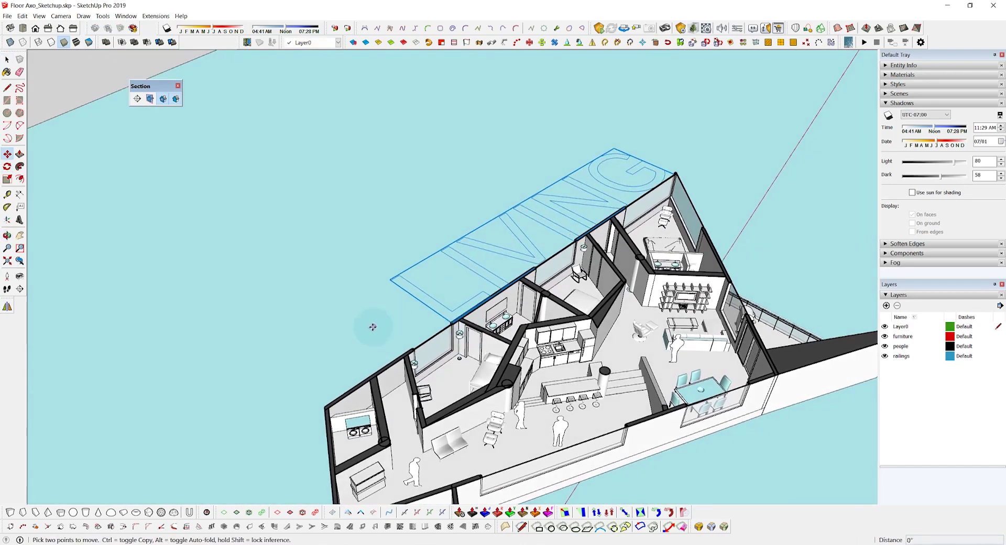
click(373, 327)
click(337, 332)
key(space)
scroll(368, 245, down, 5)
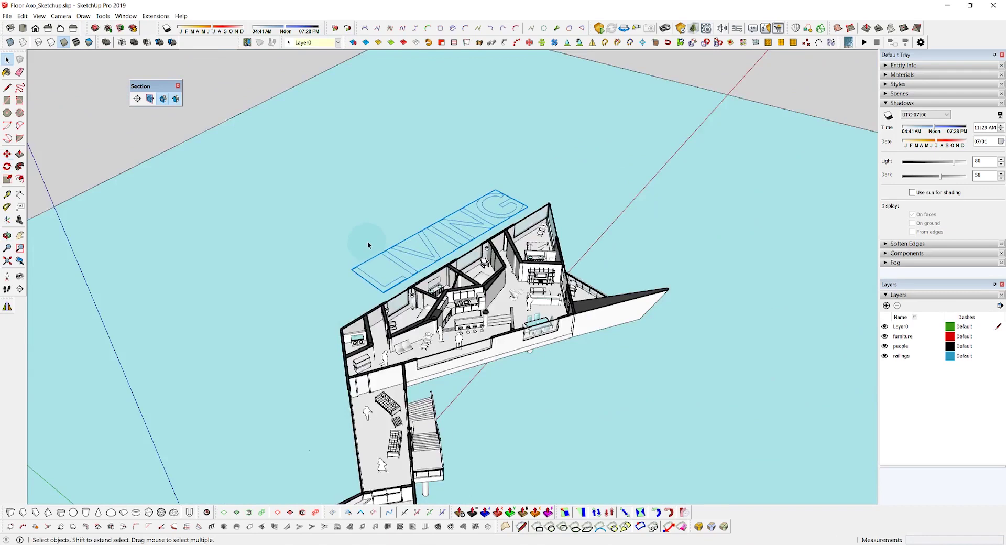
- Scale the LIVING text down uniformly from its far upper corner
click(492, 350)
drag(492, 350, 512, 323)
scroll(474, 205, up, 3)
click(471, 208)
key(s)
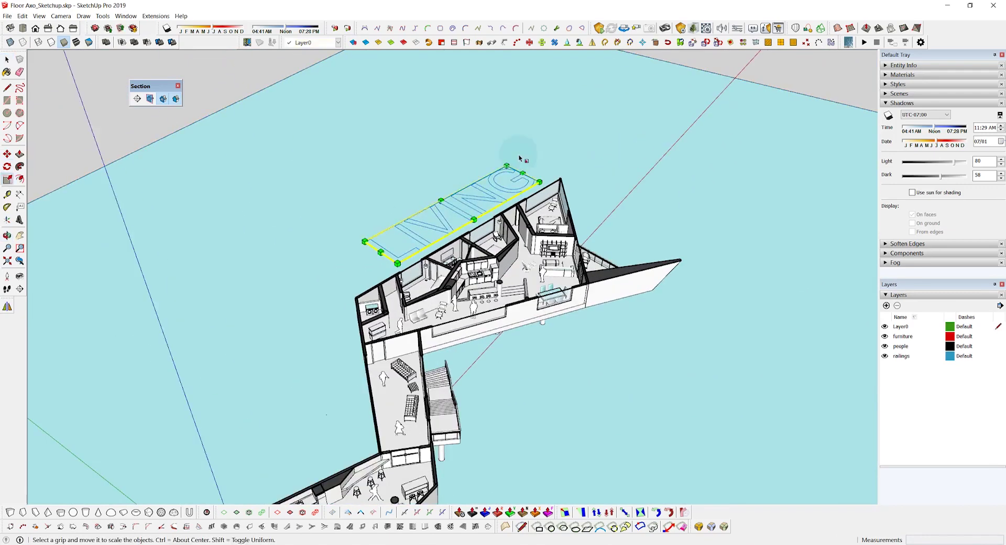
click(506, 166)
click(492, 180)
key(space)
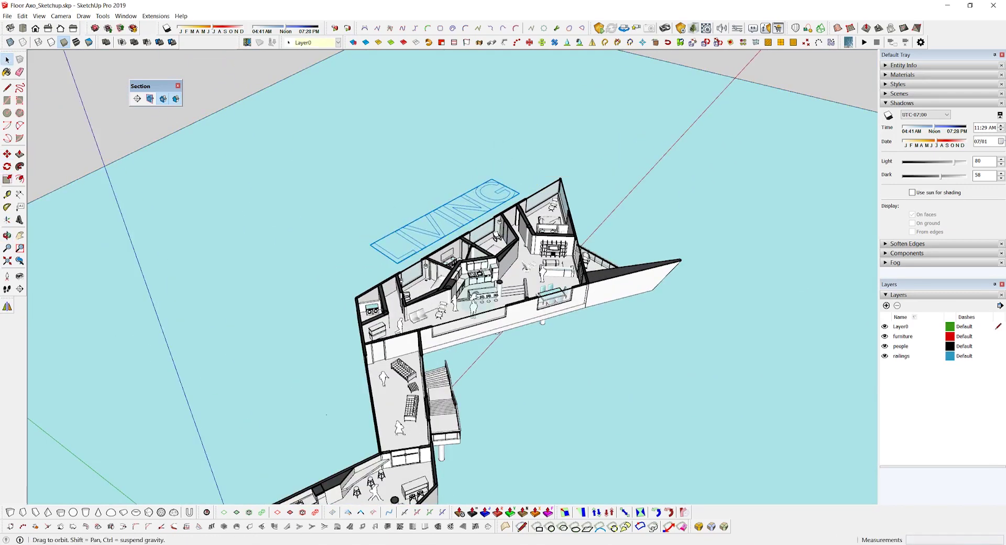
scroll(412, 118, down, 3)
scroll(257, 186, down, 2)
scroll(52, 199, down, 2)
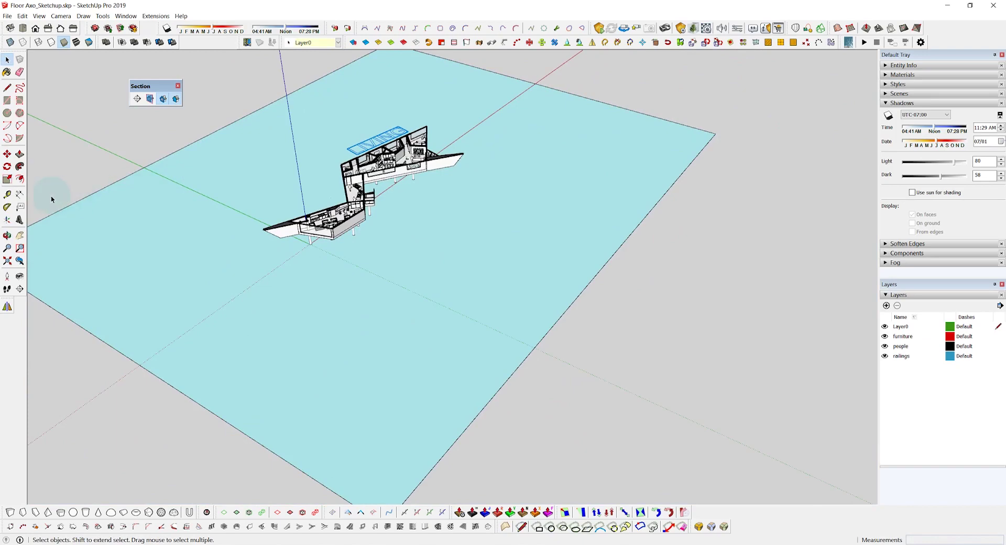
click(20, 220)
text(WORK)
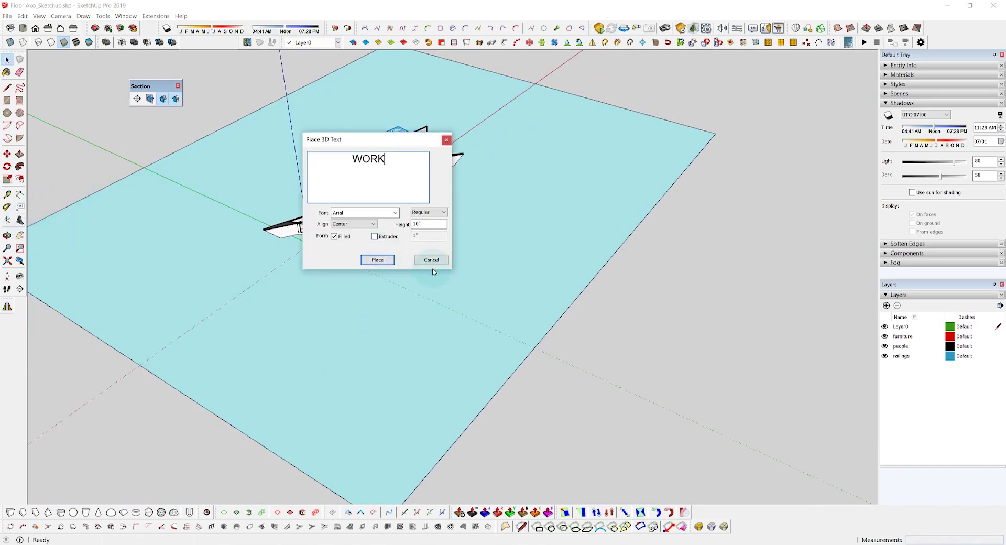
click(432, 261)
scroll(373, 141, up, 8)
key(t)
click(329, 168)
key(space)
scroll(291, 169, down, 4)
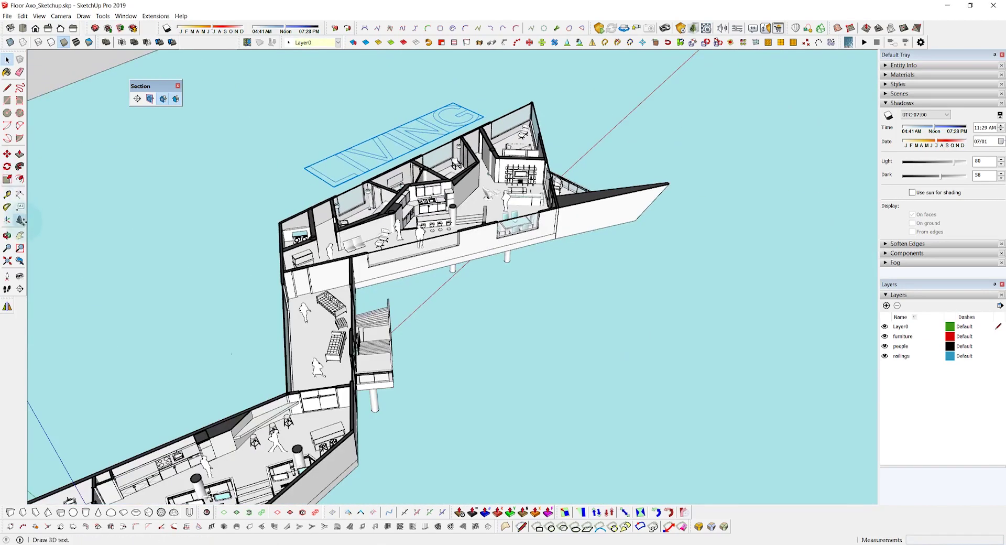
- Place the 3D text WORK in Arial Regular, centred, 10" high, filled and not extruded, and enlarge it beside the house
click(20, 220)
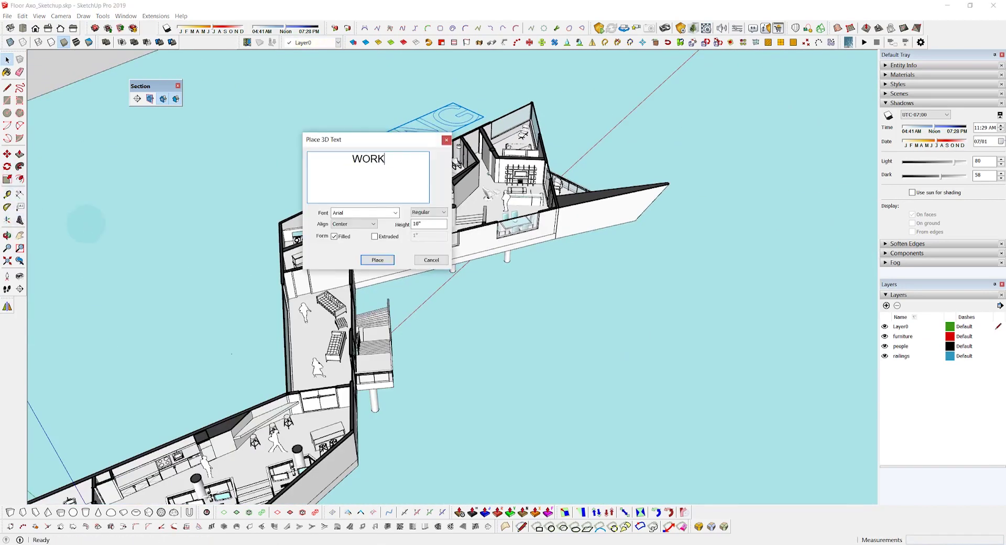
click(377, 259)
scroll(521, 336, down, 8)
scroll(499, 347, up, 10)
click(498, 347)
scroll(499, 347, down, 8)
scroll(315, 173, up, 10)
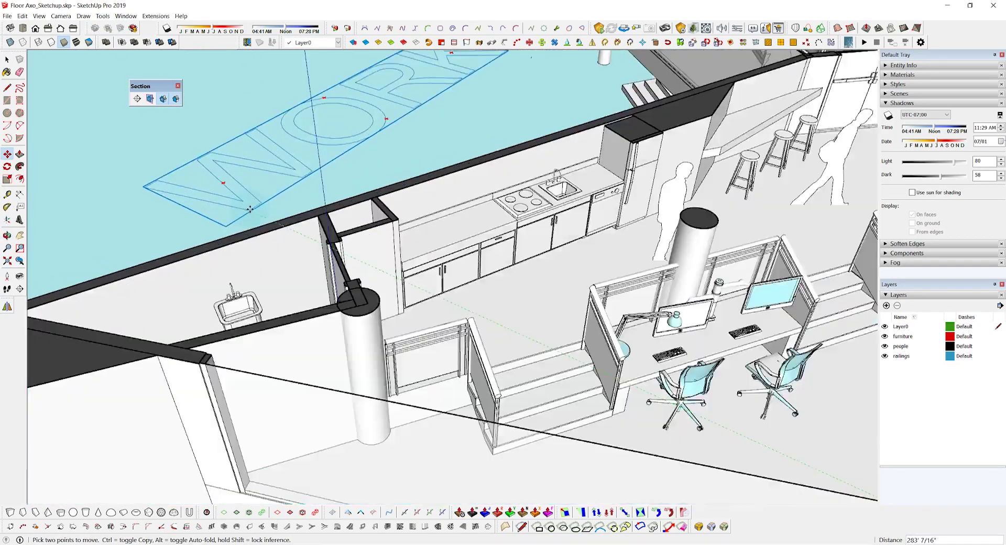
- Align the WORK text with the outer wall of the lower wing and shift it outwards from the wall
click(265, 242)
key(q)
click(266, 244)
key(m)
scroll(314, 220, down, 10)
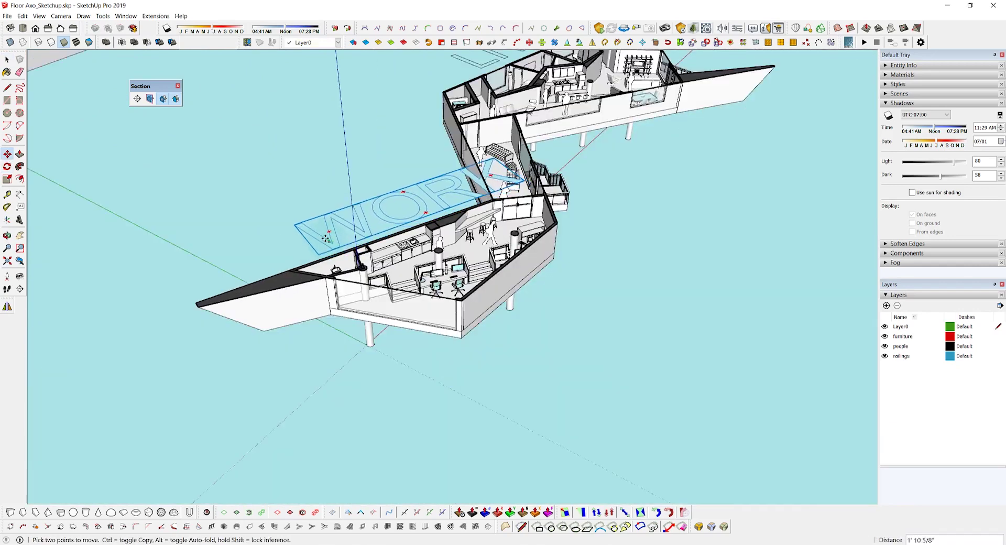
click(325, 239)
click(264, 242)
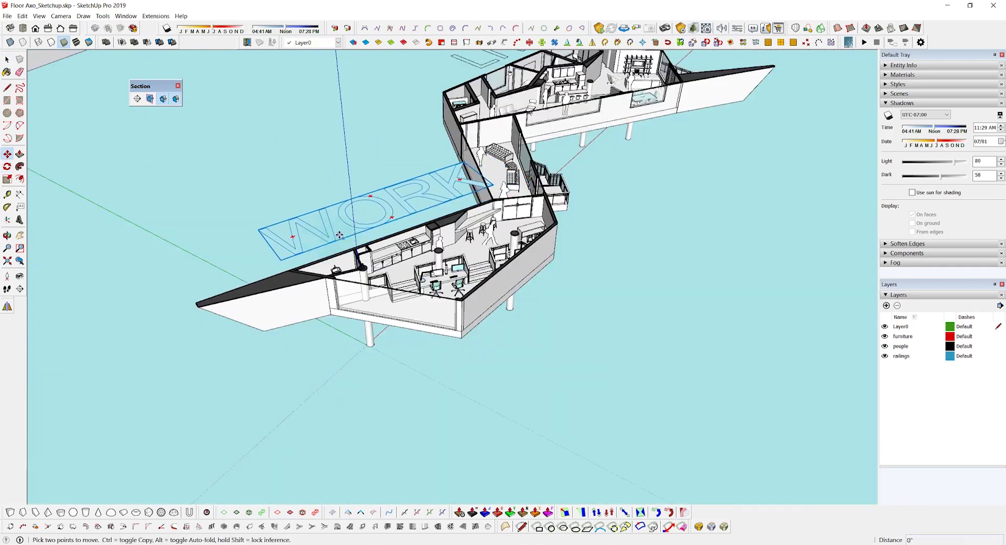
- Scale the WORK text down uniformly so it fits beside the lower wing
key(s)
drag(460, 181, 430, 191)
scroll(366, 231, down, 3)
key(space)
- Scale the LIVING text down a little more to suit the size of the WORK text
click(445, 102)
key(s)
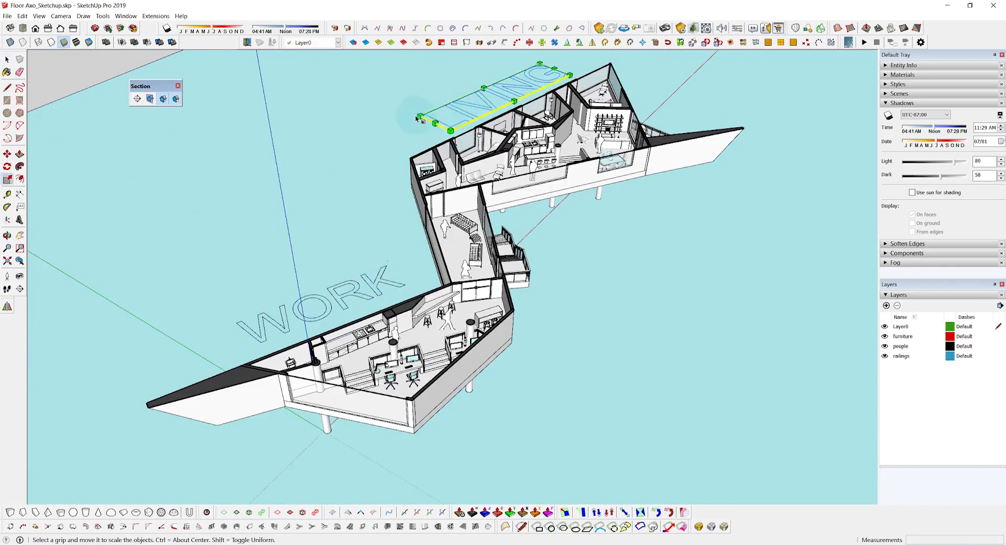
drag(427, 113, 439, 107)
key(space)
click(358, 234)
scroll(358, 234, up, 3)
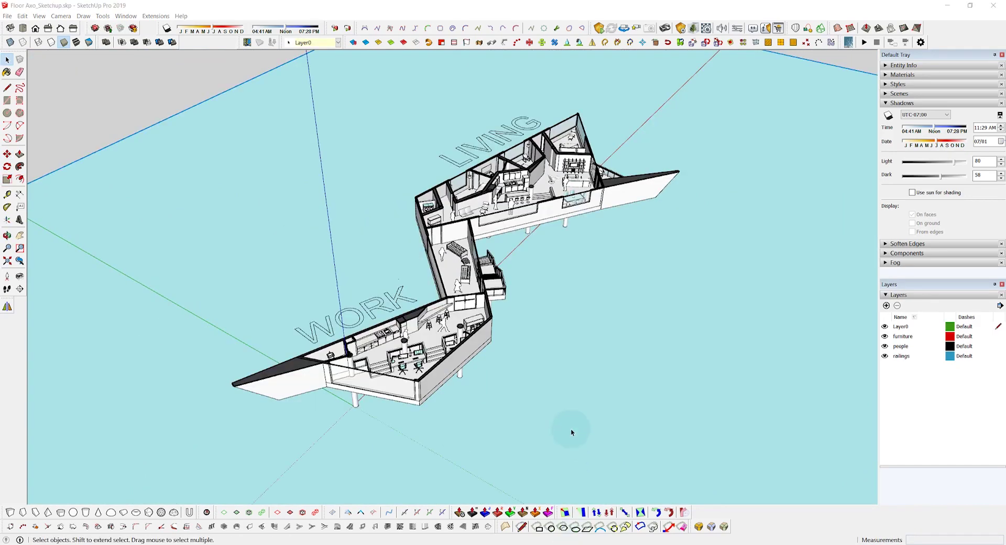
- Apply the HiddenLine style from the Default Styles and turn on edge profiles with a width of 1
click(886, 103)
click(886, 84)
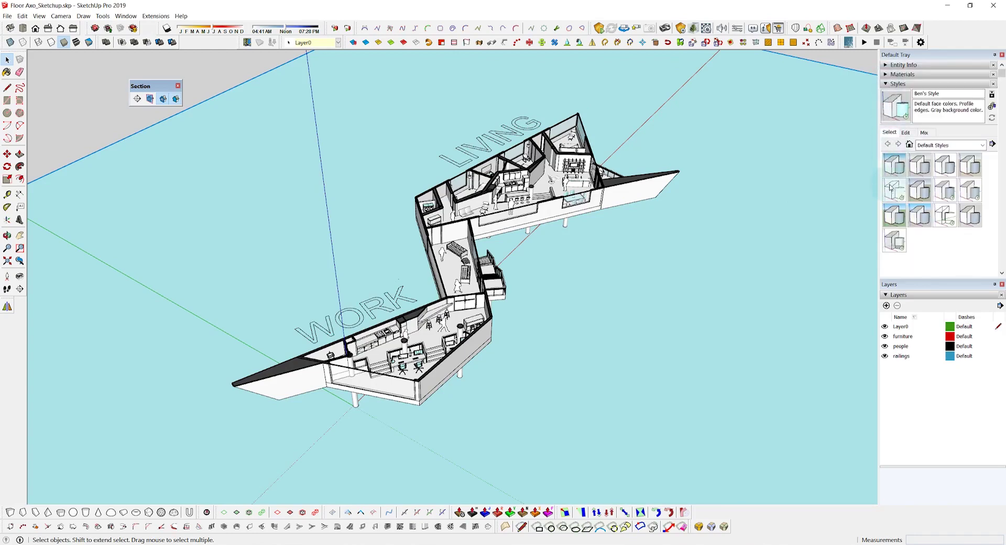
click(892, 190)
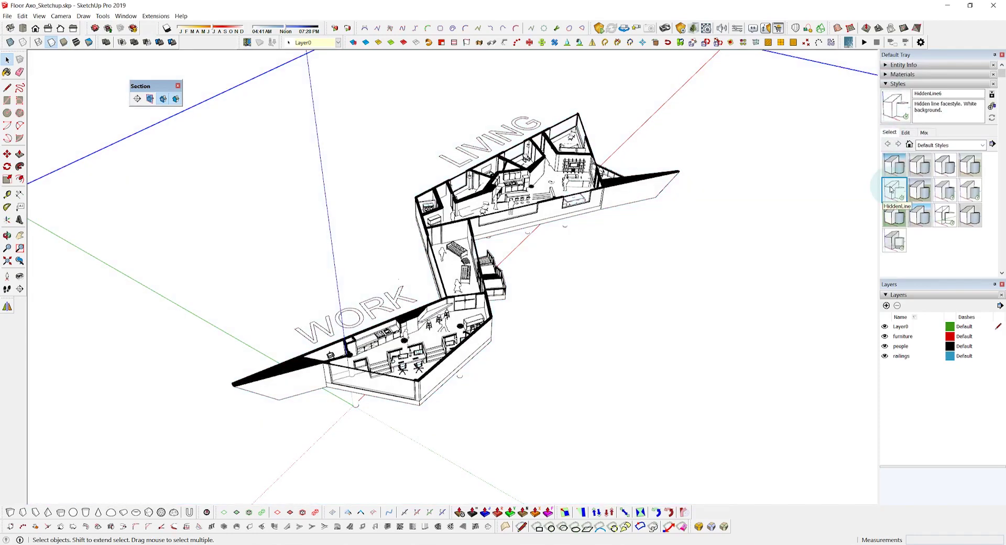
click(906, 133)
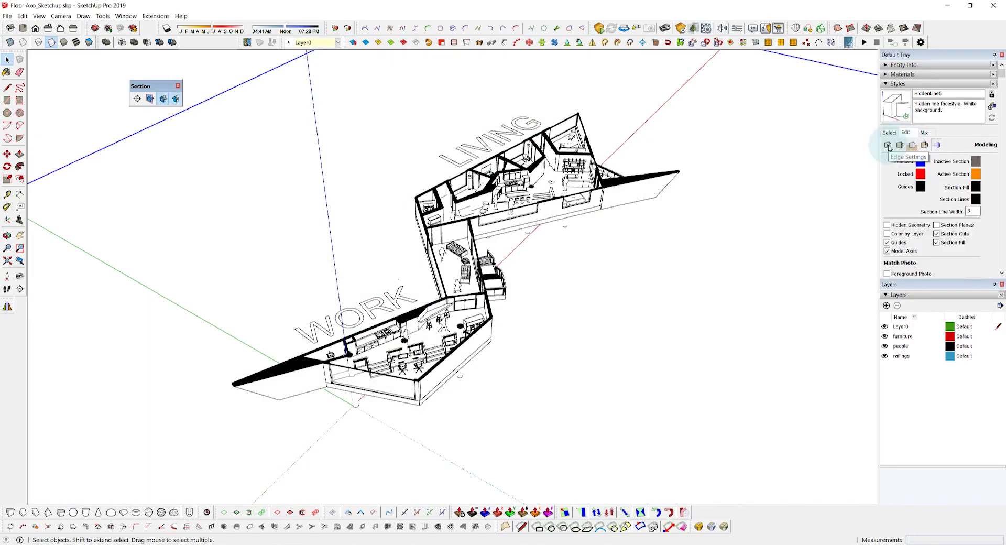
click(888, 146)
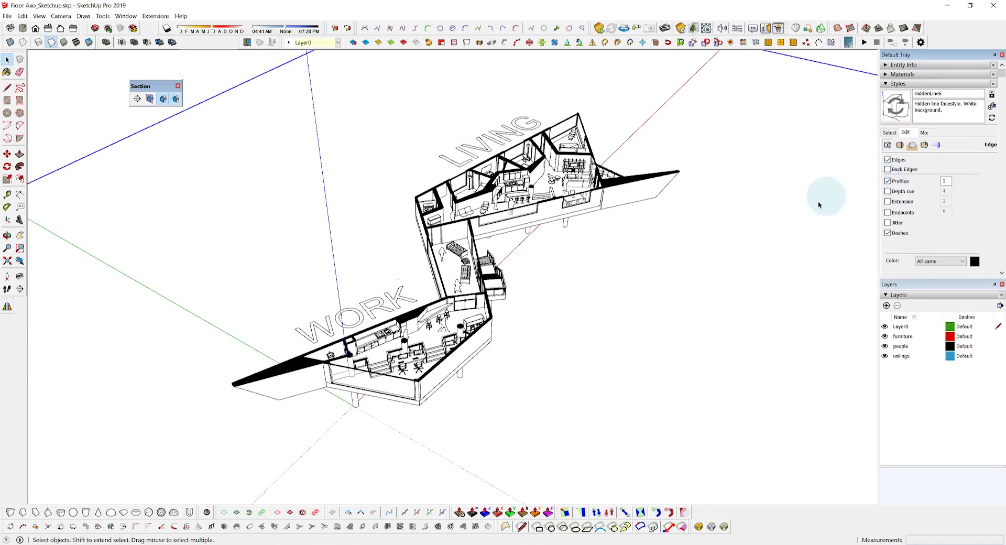
- Examine the outlines of the round columns under the lower wing, opening one column for a closer look
drag(507, 317, 438, 285)
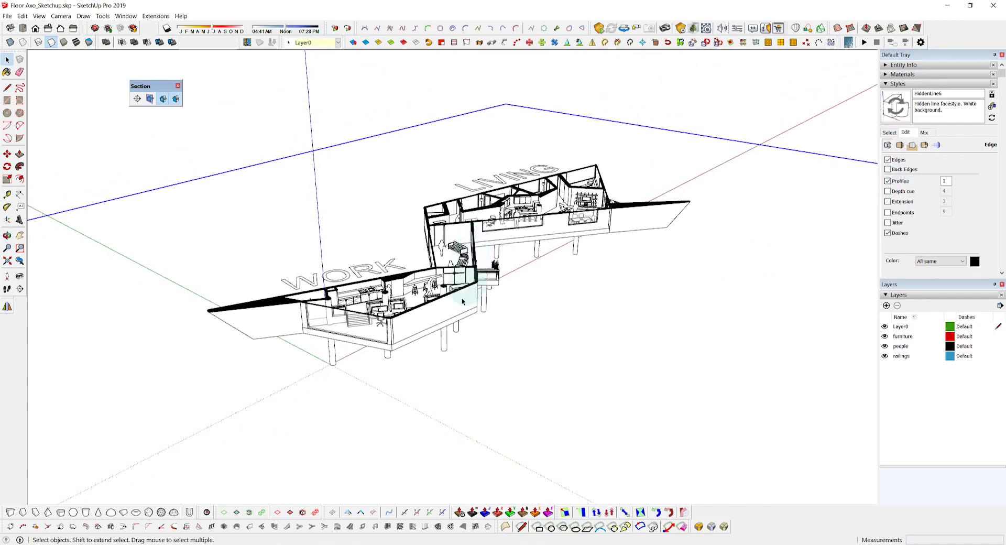
scroll(438, 344, up, 10)
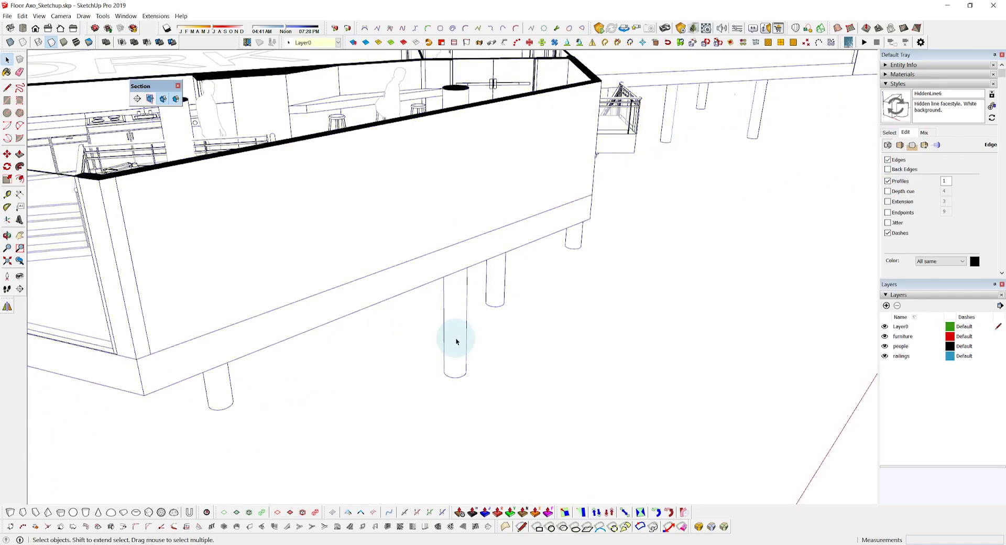
double_click(455, 341)
click(510, 346)
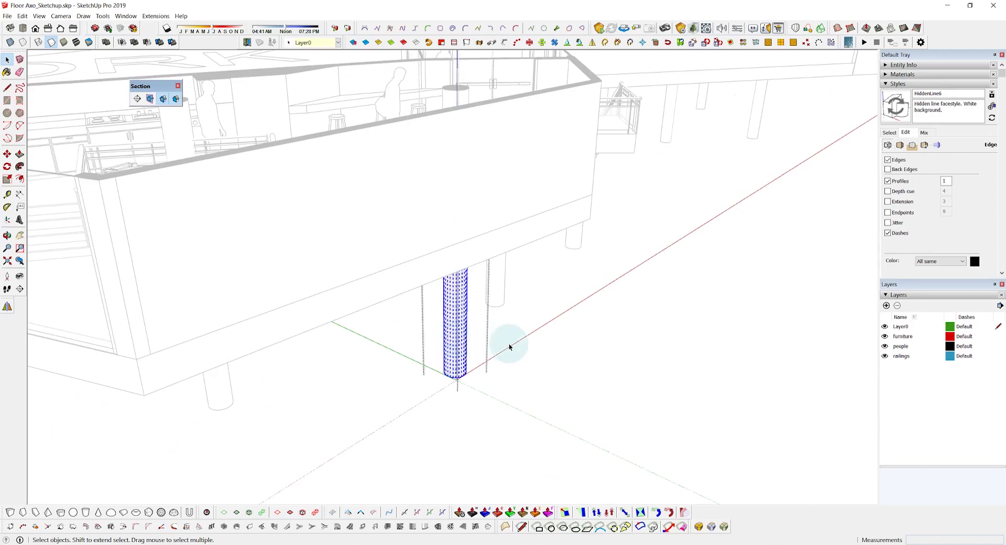
scroll(498, 341, down, 12)
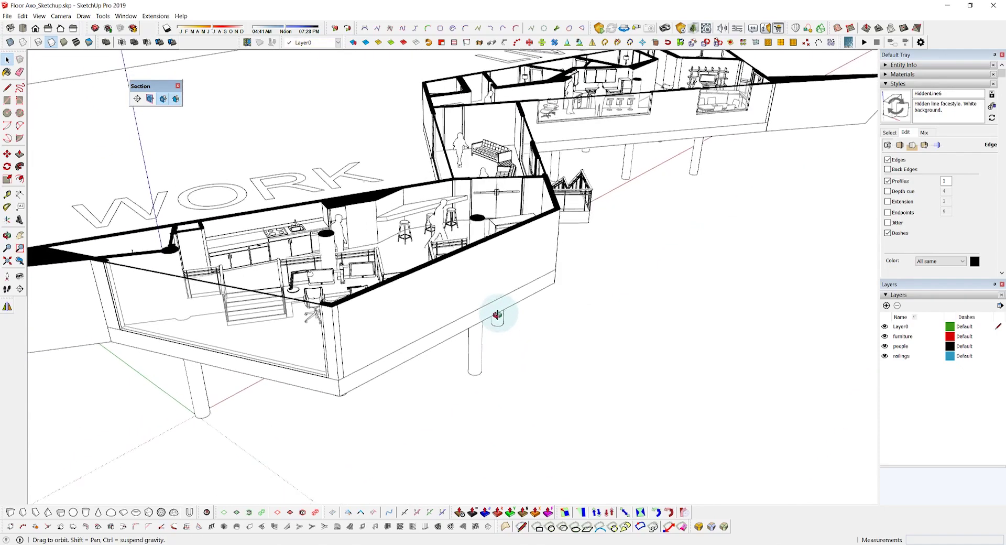
drag(499, 339, 501, 313)
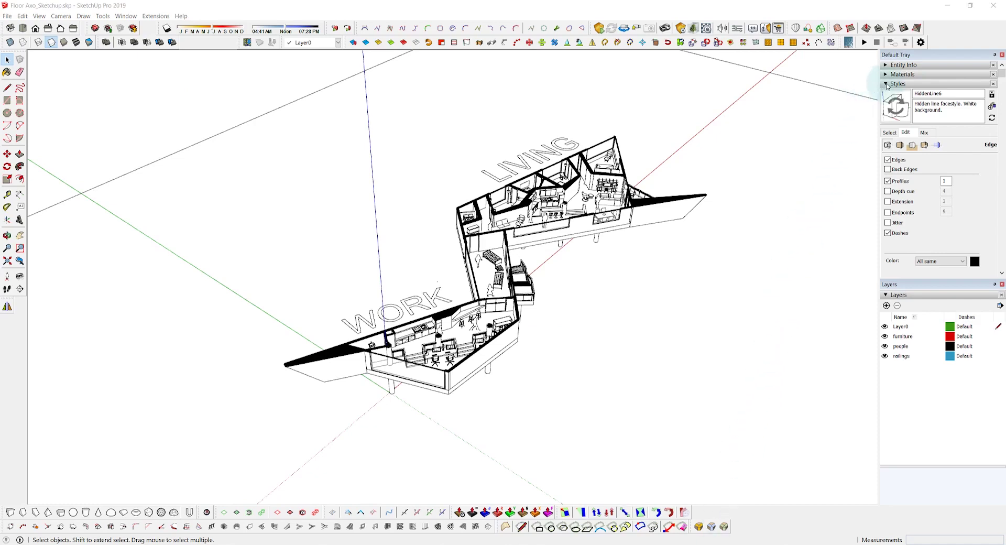
- Turn on shadows for the model with the style settings collapsed
click(886, 84)
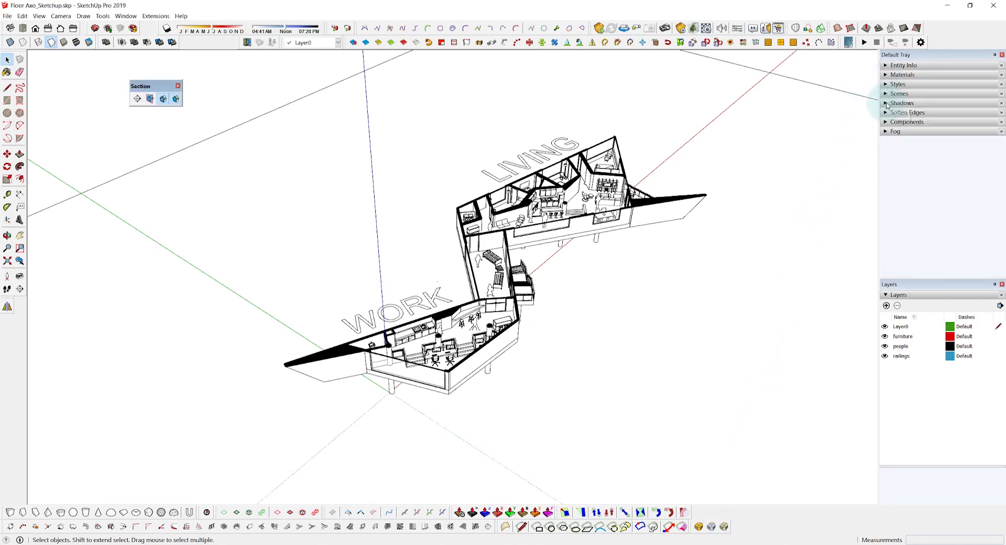
click(887, 103)
click(887, 116)
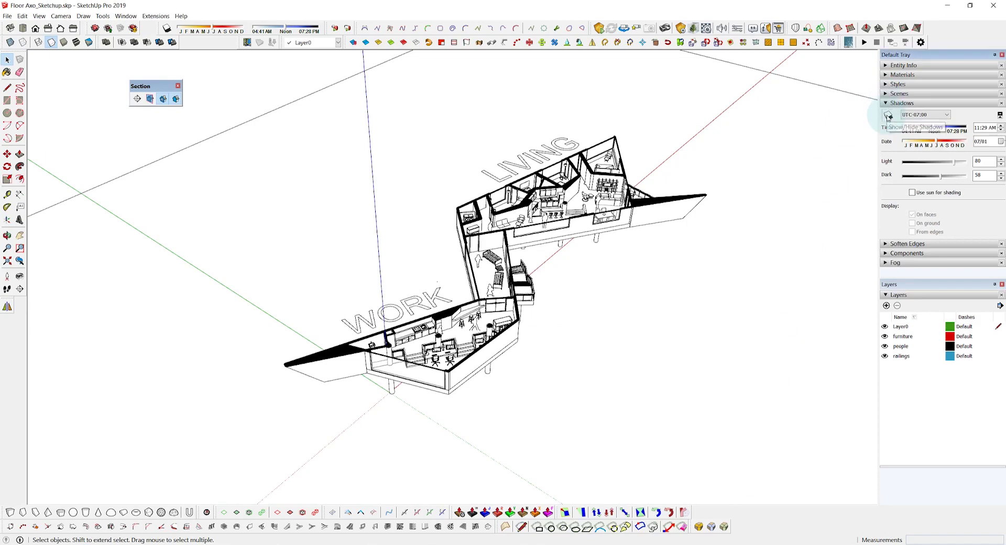
scroll(564, 208, up, 5)
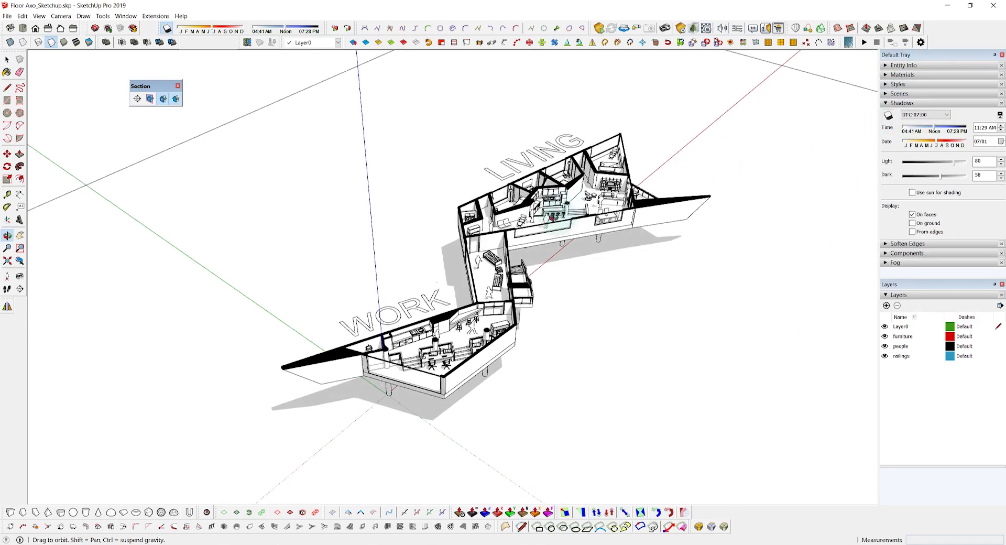
scroll(565, 208, up, 2)
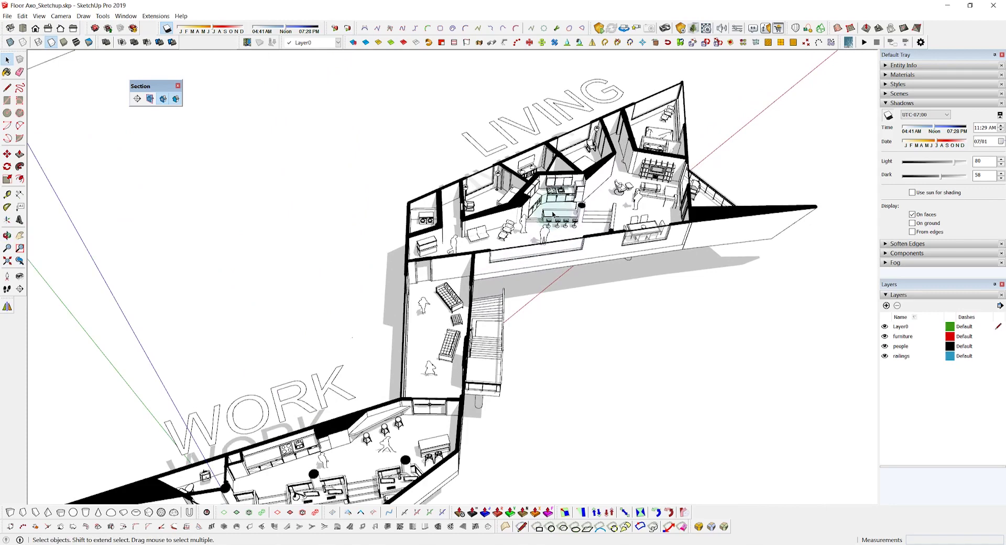
drag(535, 231, 559, 177)
scroll(568, 177, down, 3)
click(421, 286)
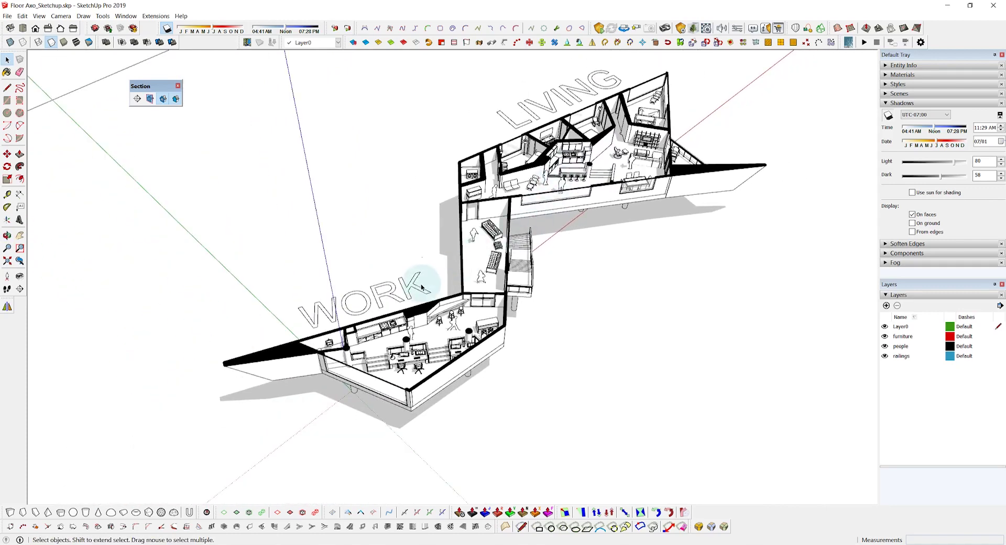
- Make the LIVING and WORK texts neither receive nor cast shadows
drag(415, 287, 536, 295)
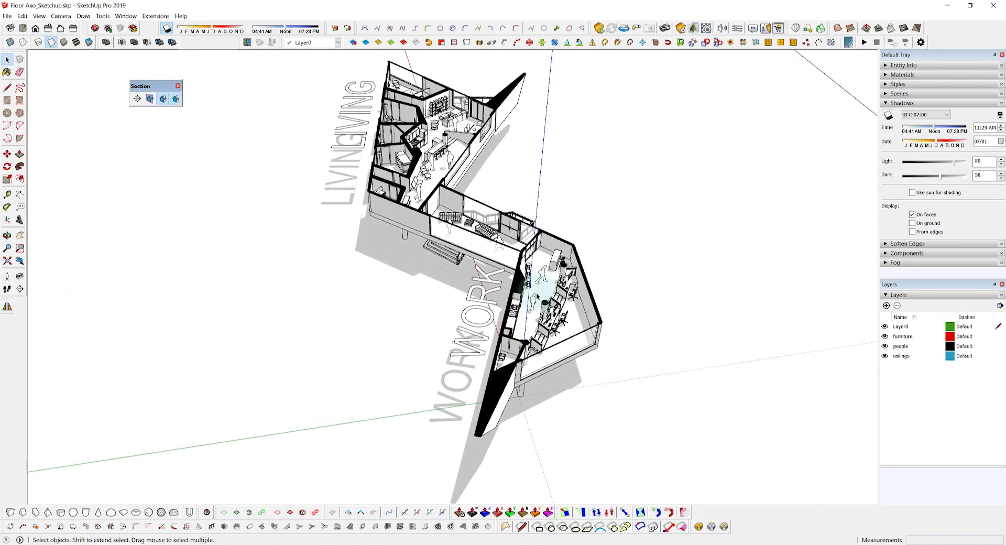
middle_click(347, 148)
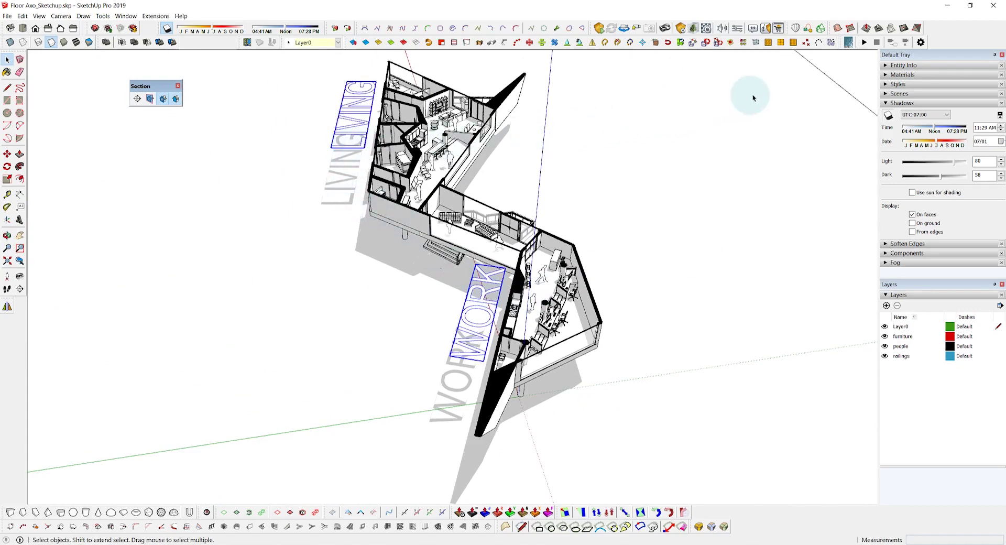
click(889, 66)
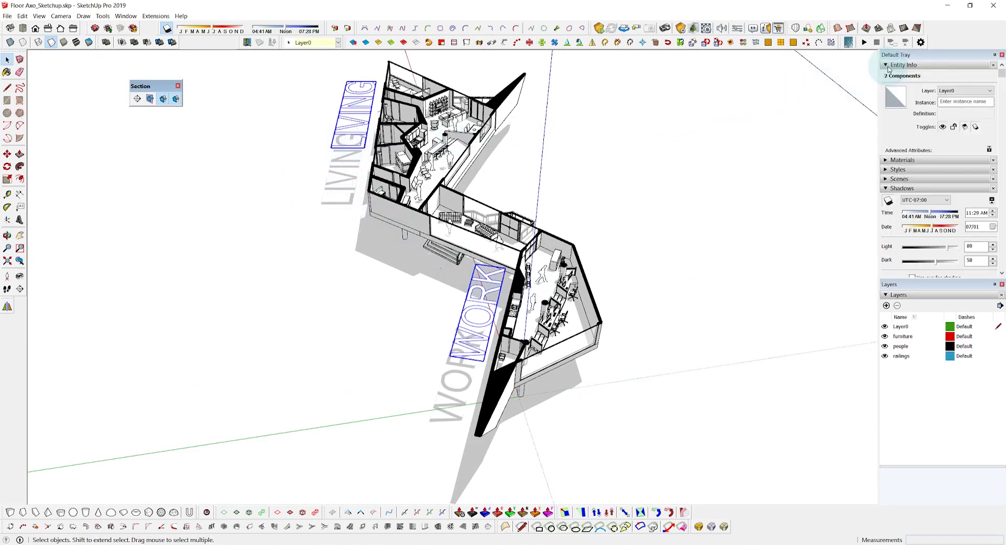
click(968, 128)
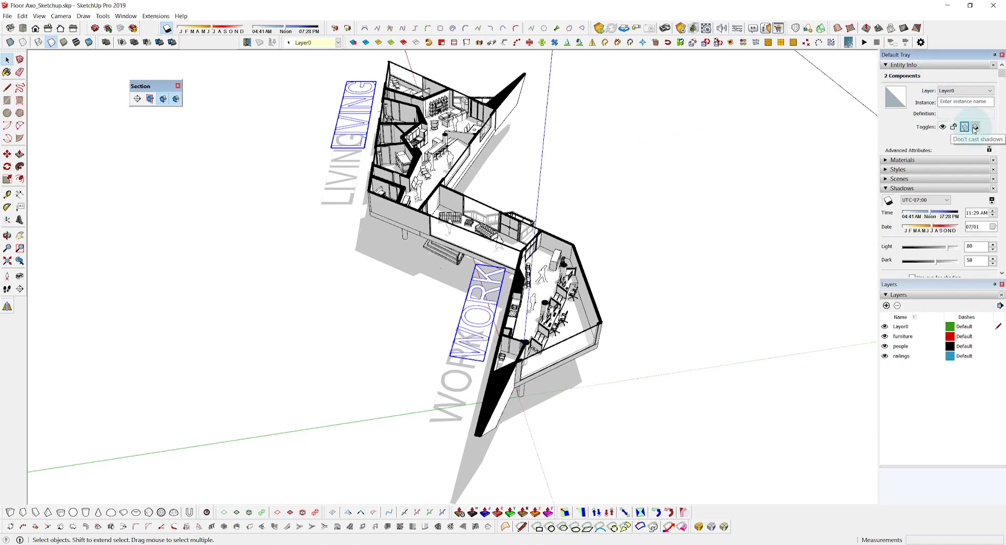
click(975, 127)
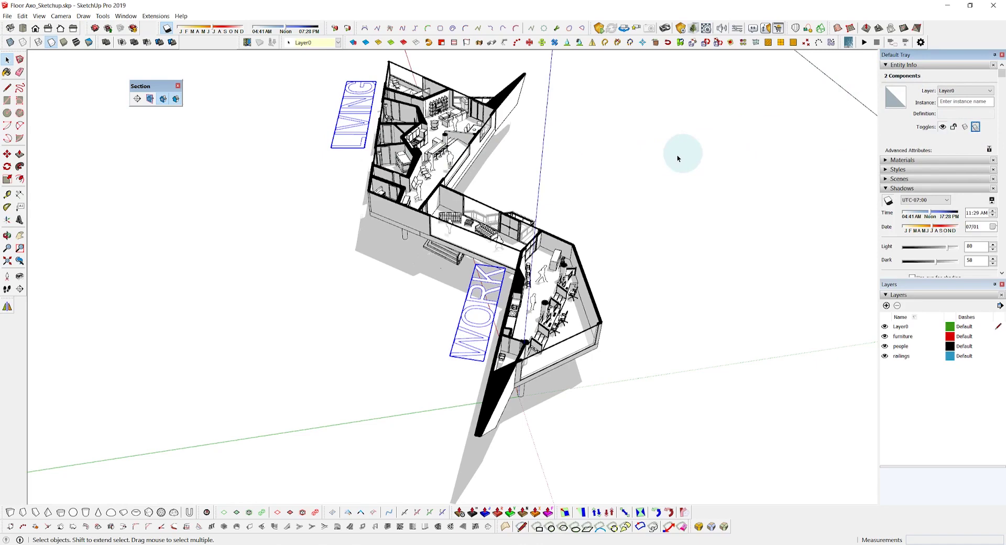
drag(674, 153, 433, 134)
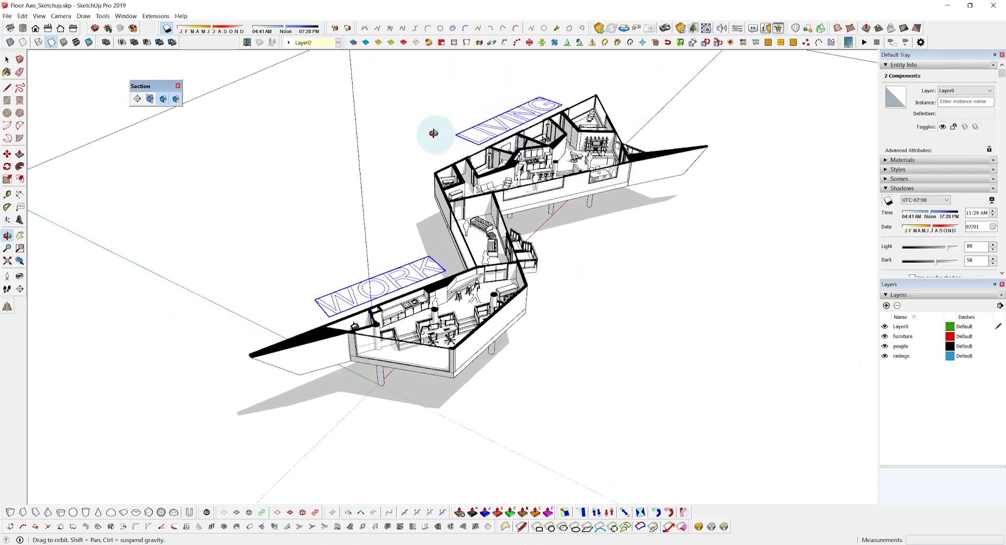
click(405, 160)
- Set the shadow Dark value to 55 and open the scene settings with the shadow and entity settings collapsed
drag(499, 218, 479, 271)
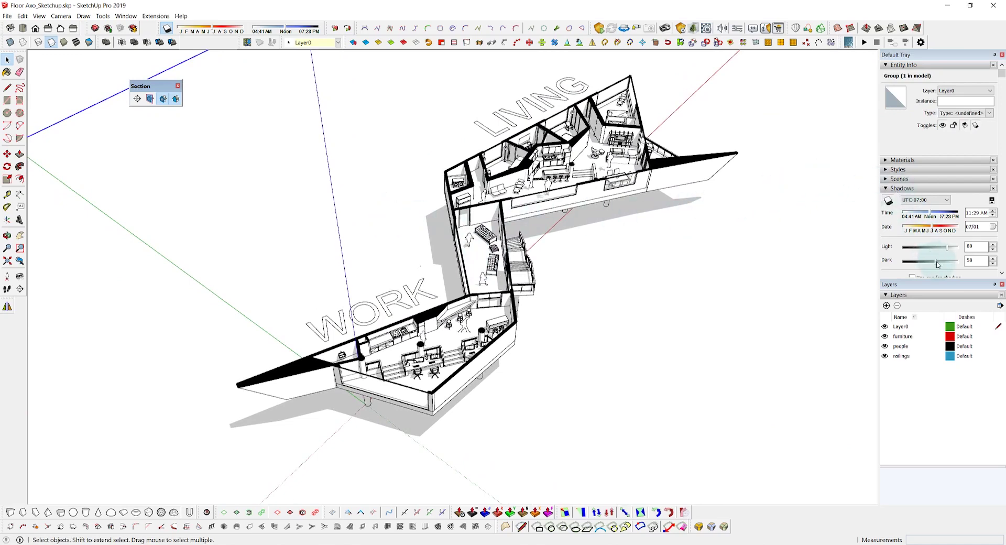
drag(937, 265, 934, 264)
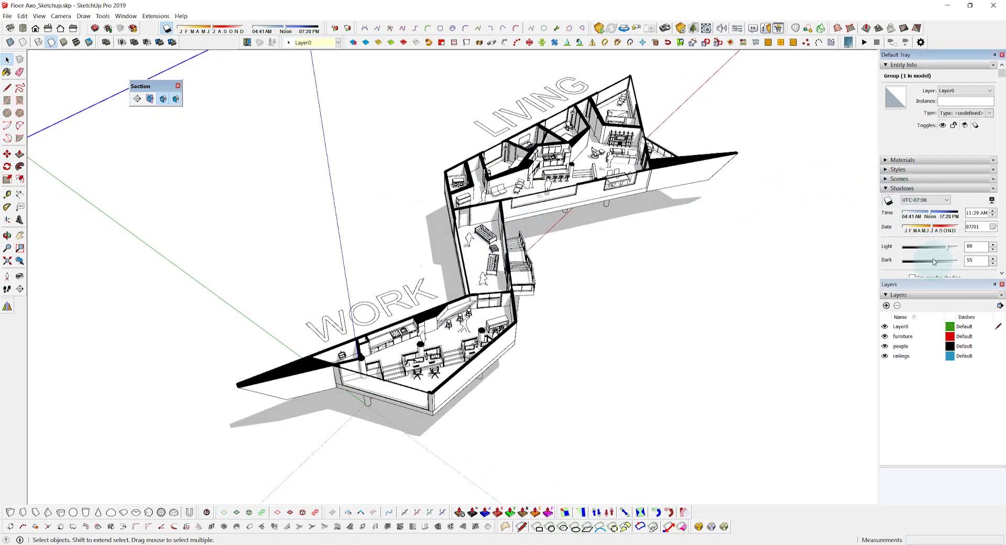
click(886, 189)
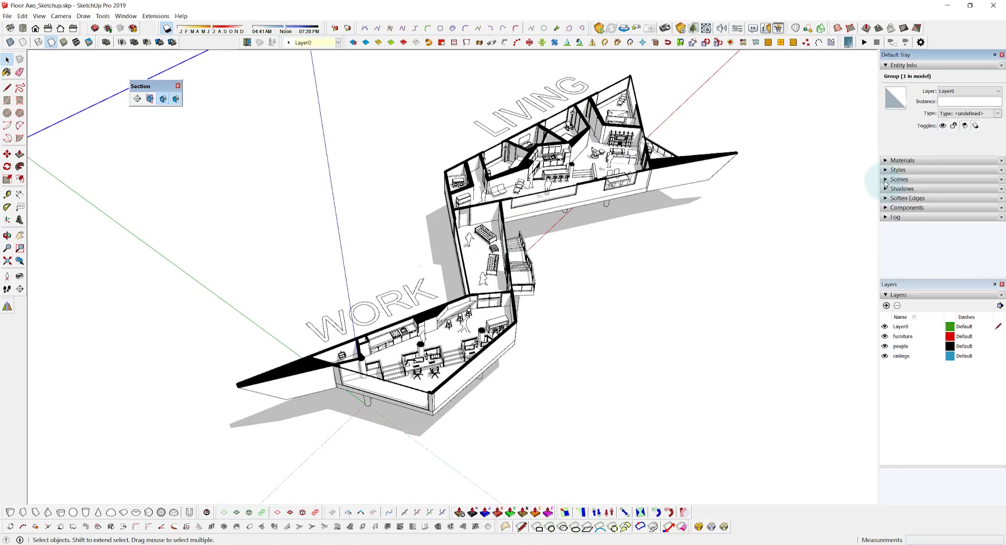
click(885, 180)
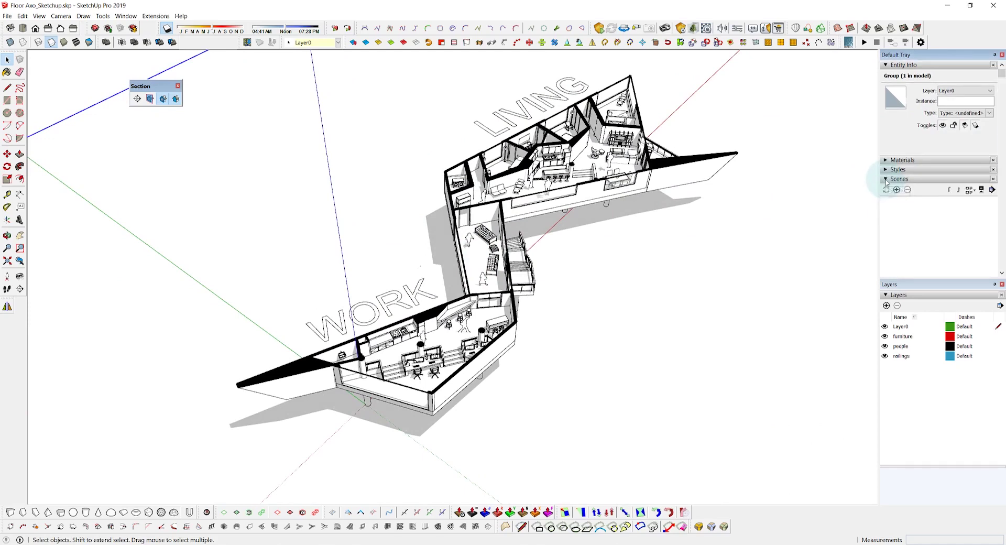
click(887, 65)
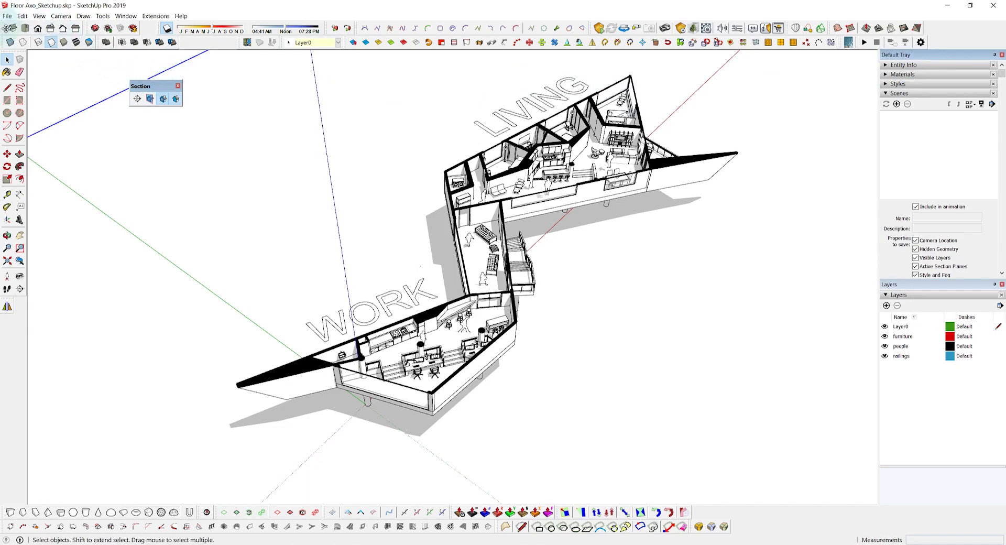
- Float the Views toolbar over the model, then switch the camera to parallel projection and the isometric view
drag(4, 28, 83, 124)
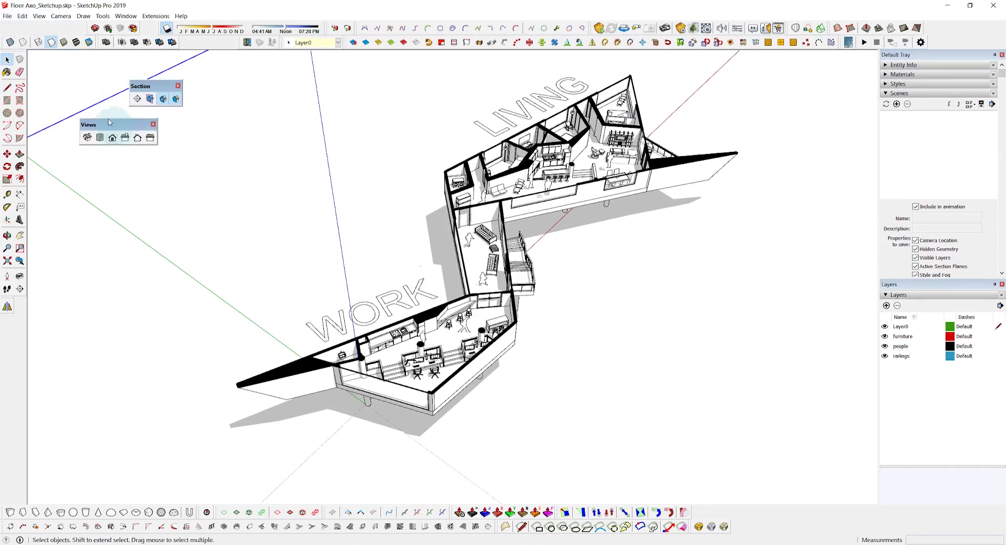
click(61, 16)
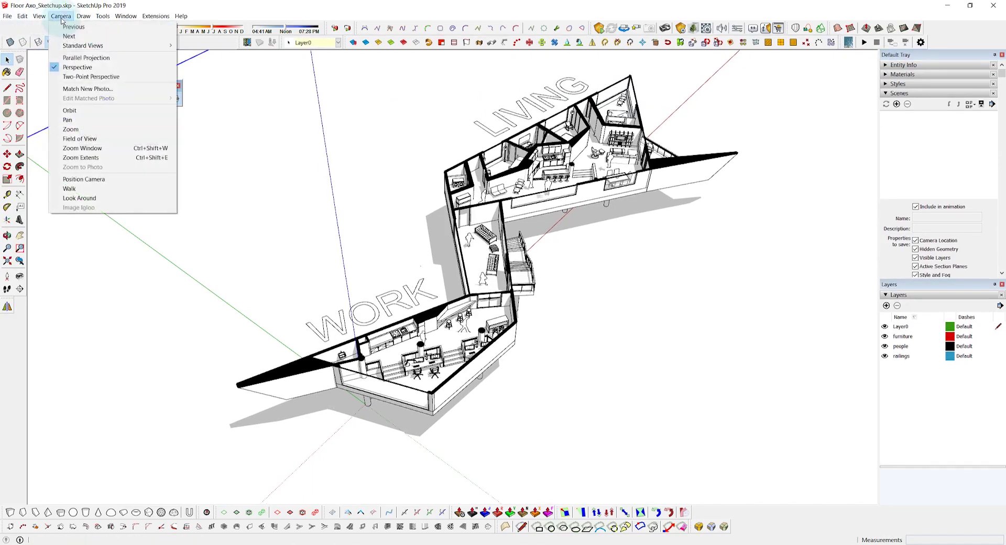
click(75, 58)
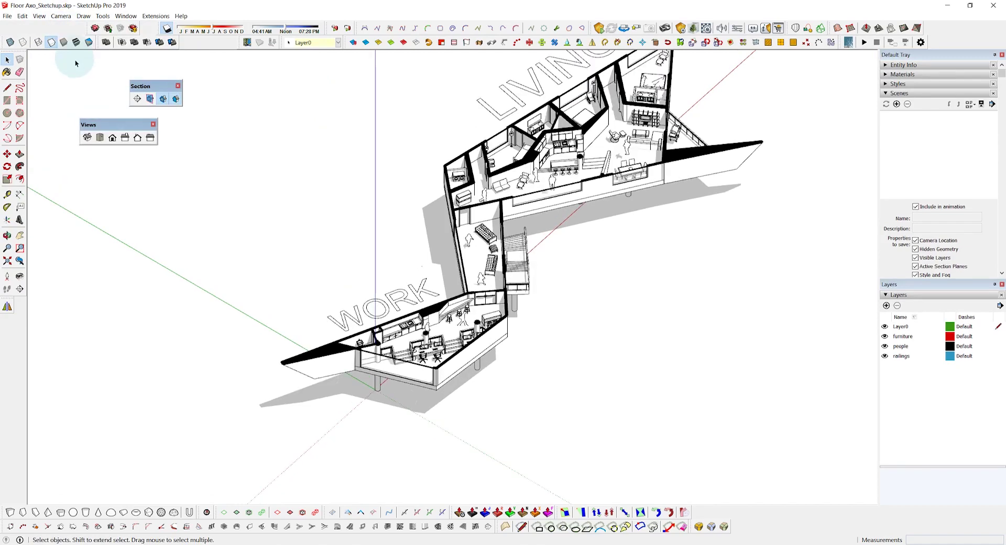
click(89, 138)
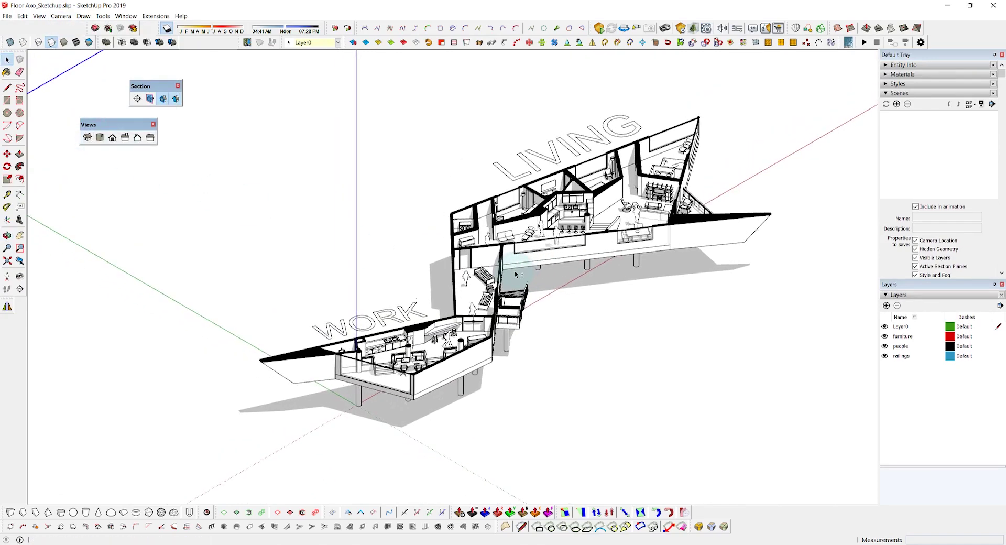
- Frame the whole house with both labels from a slightly higher angle and create a scene, saving the style changes as a new style
key(o)
drag(515, 276, 503, 312)
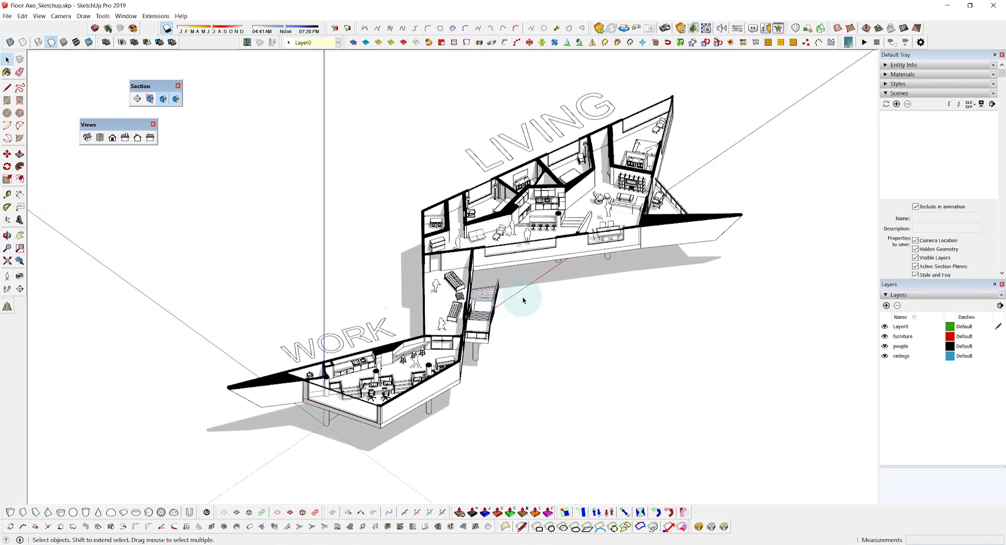
click(582, 230)
drag(585, 223, 552, 235)
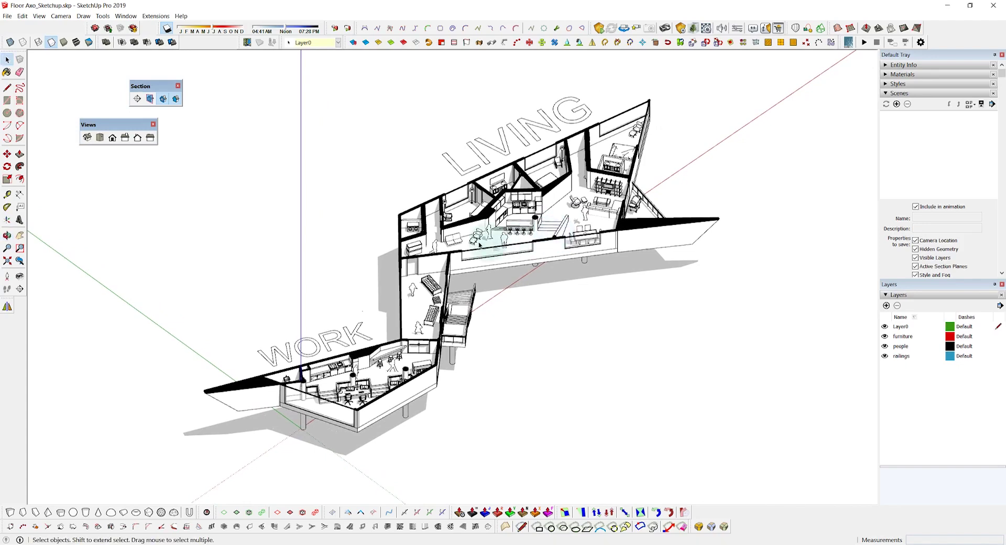
scroll(462, 243, up, 1)
drag(462, 243, 477, 241)
key(space)
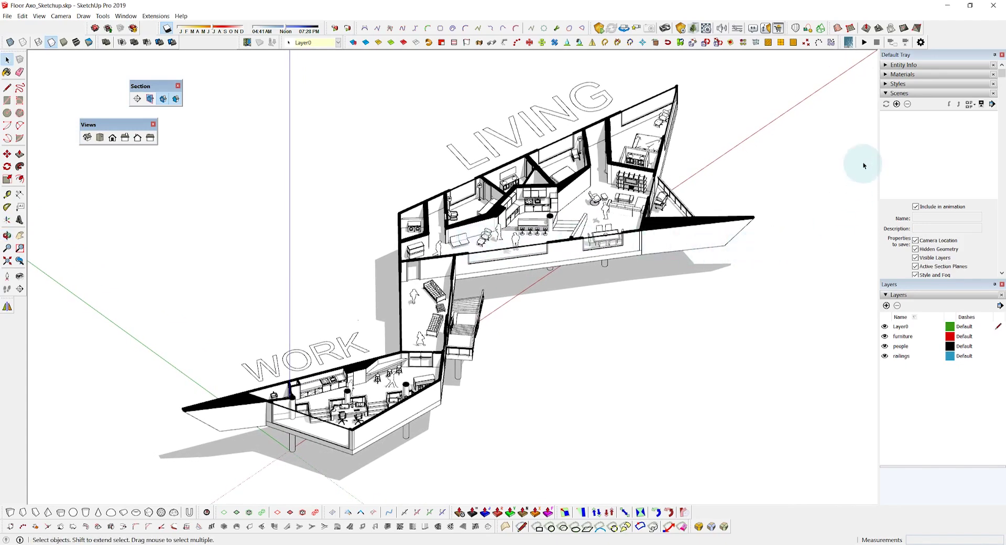
click(896, 105)
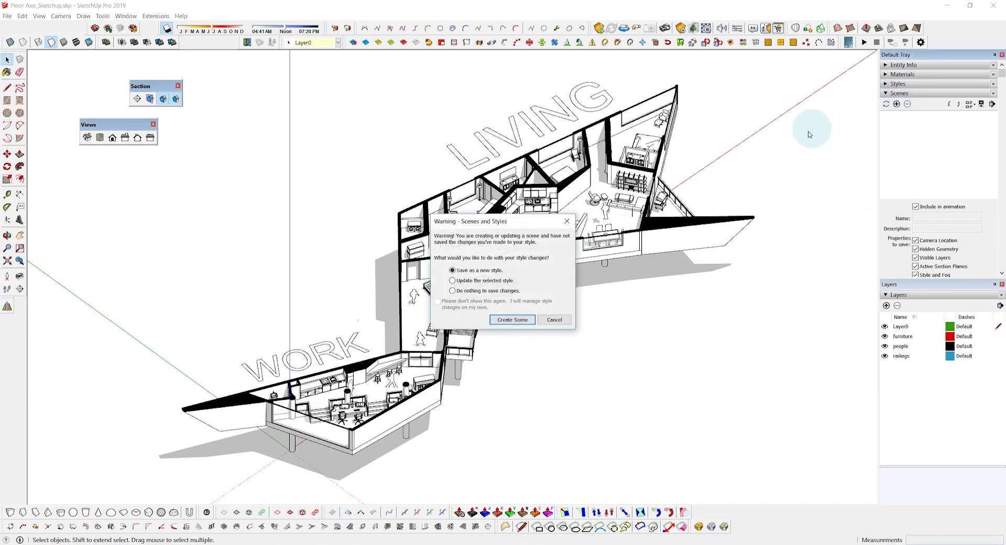
click(506, 320)
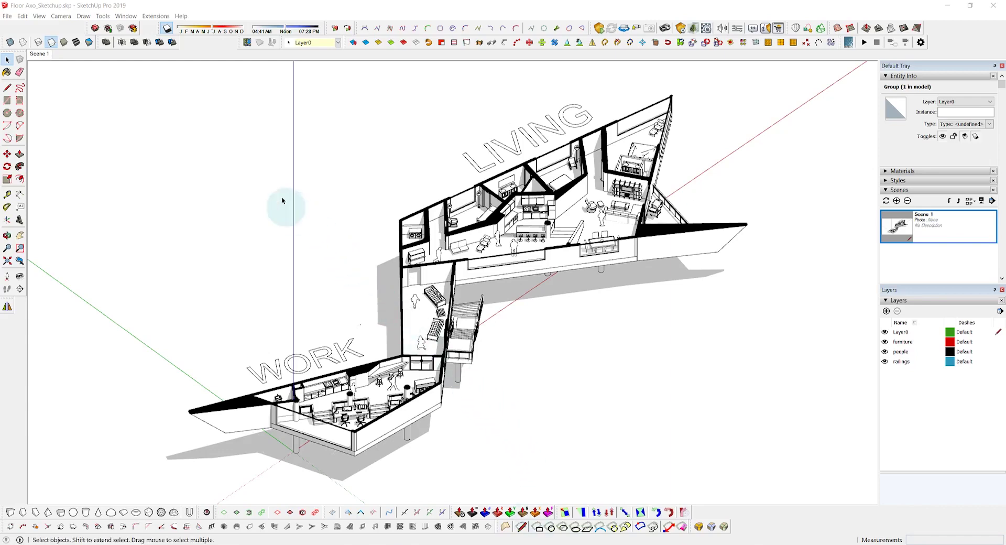
- Turn off shadows and set up a 2D graphic export to the Working folder as a PNG file named Lines
click(166, 29)
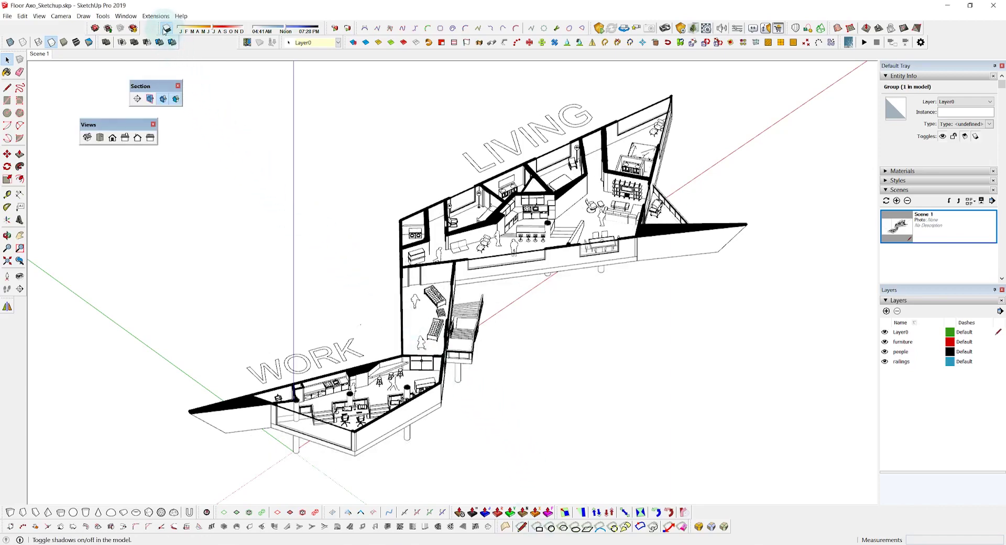
click(8, 16)
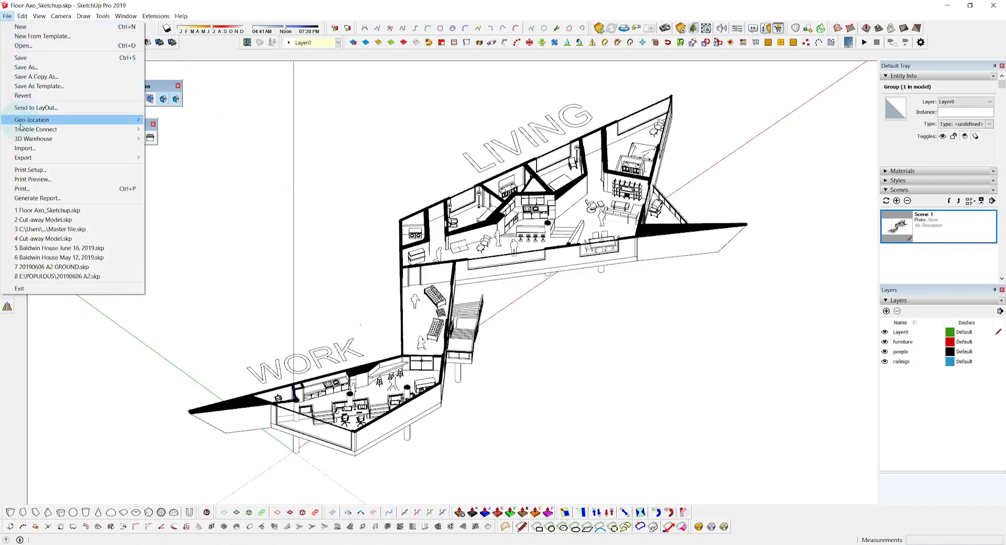
mouse_move(23, 157)
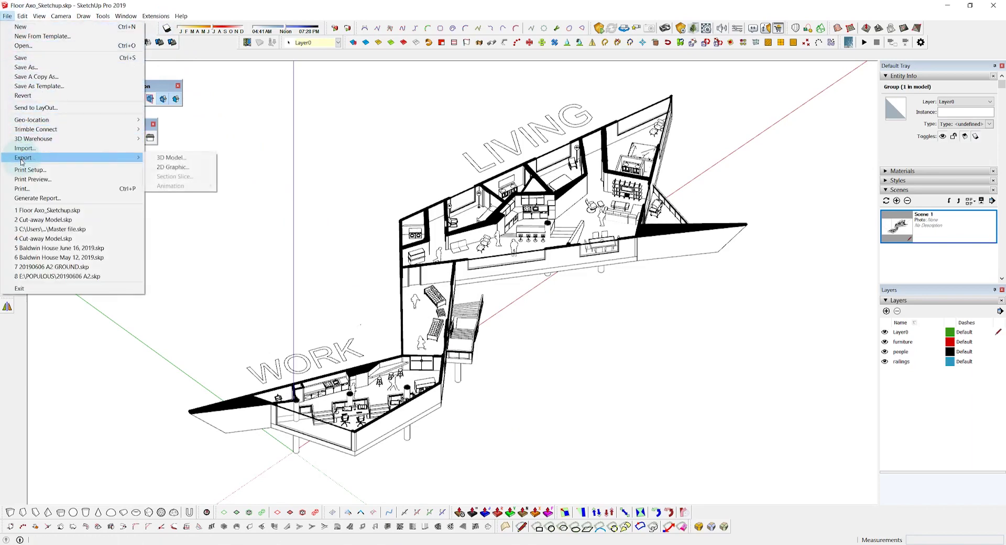
click(174, 167)
click(164, 138)
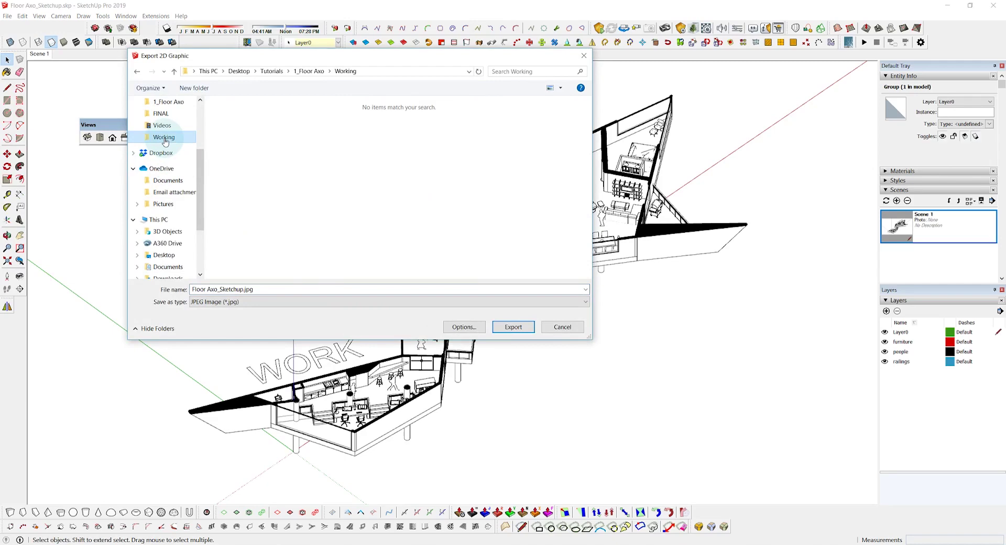
click(277, 291)
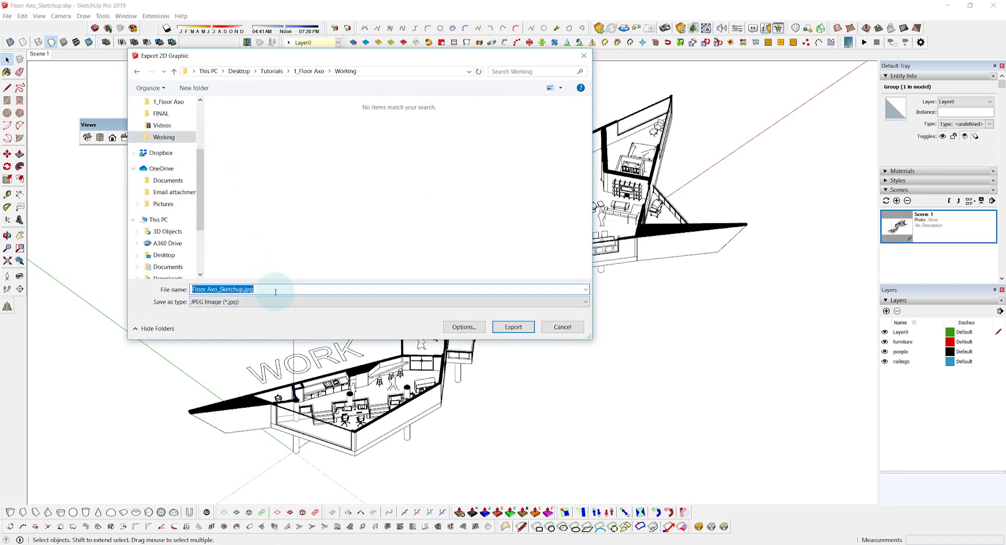
click(283, 309)
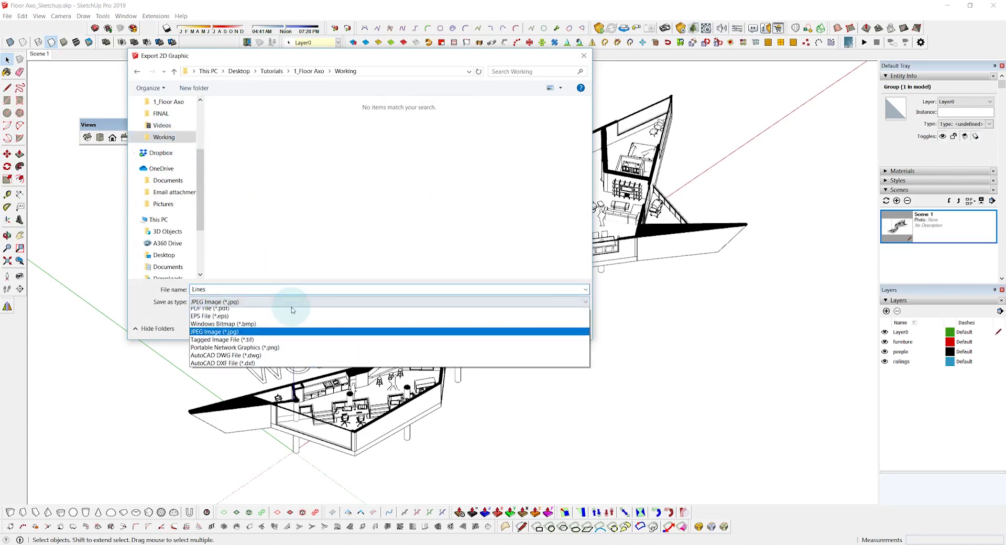
click(289, 351)
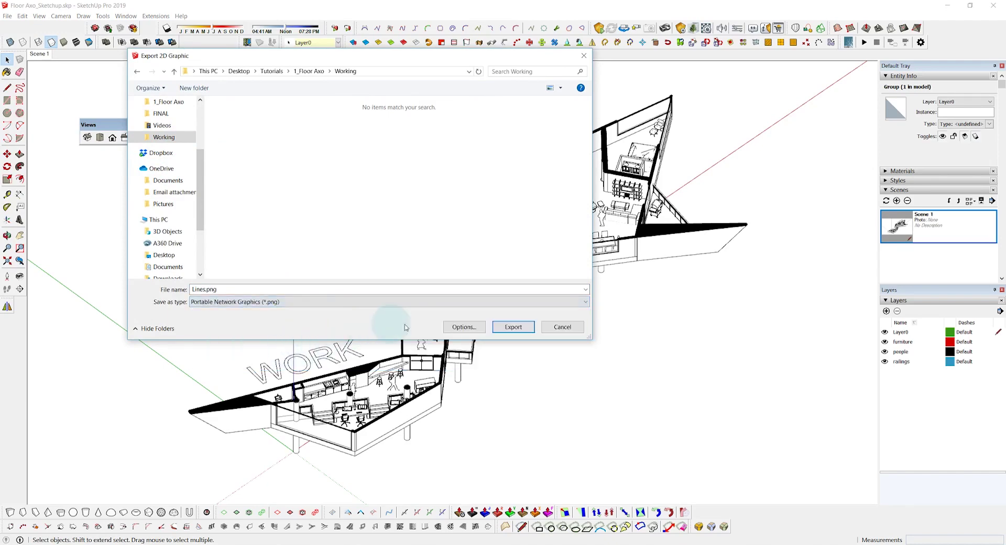
- Set the export image width to 5000 pixels and export Lines.png
click(464, 326)
double_click(340, 180)
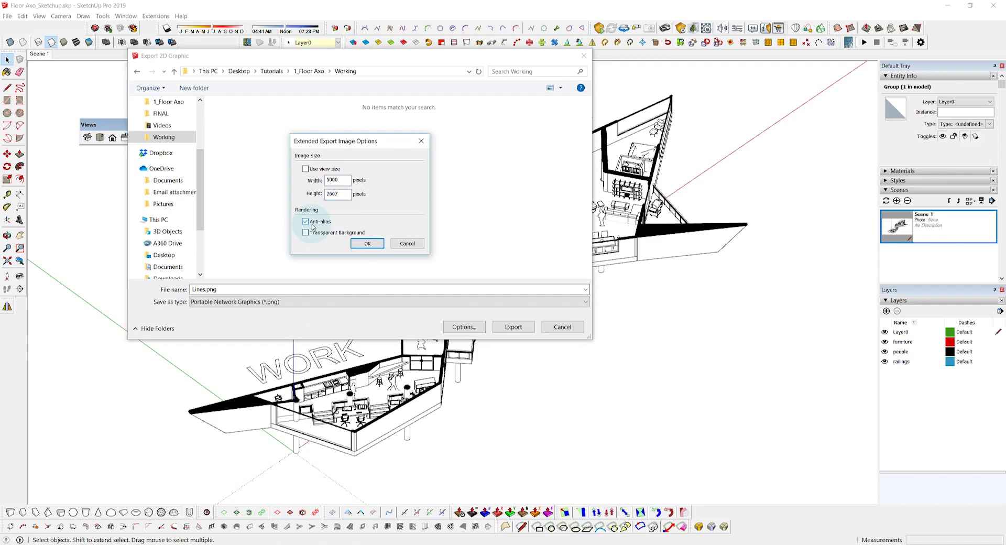
click(367, 243)
click(518, 329)
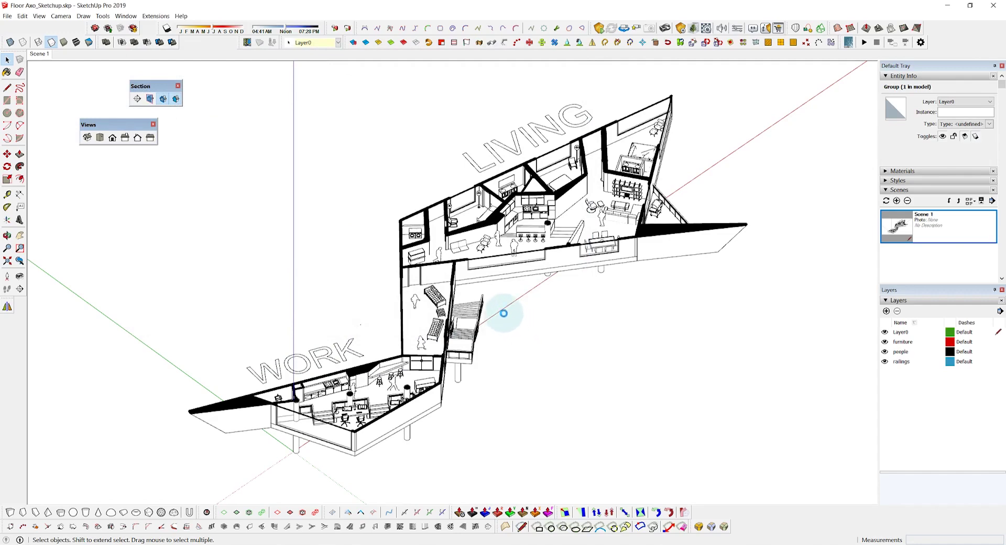
- Turn off profiles and edges in the current style so that only the section cut fills are drawn
click(884, 190)
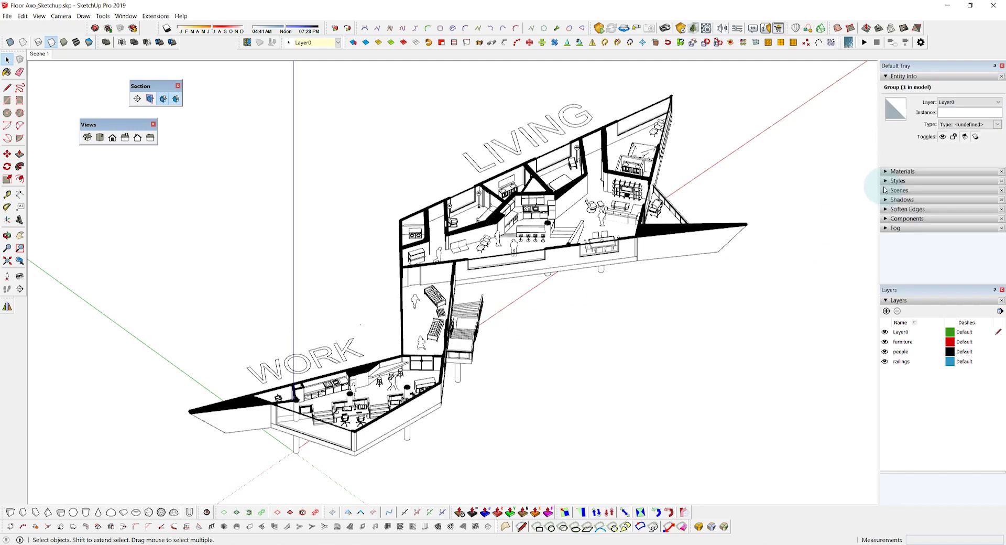
click(885, 182)
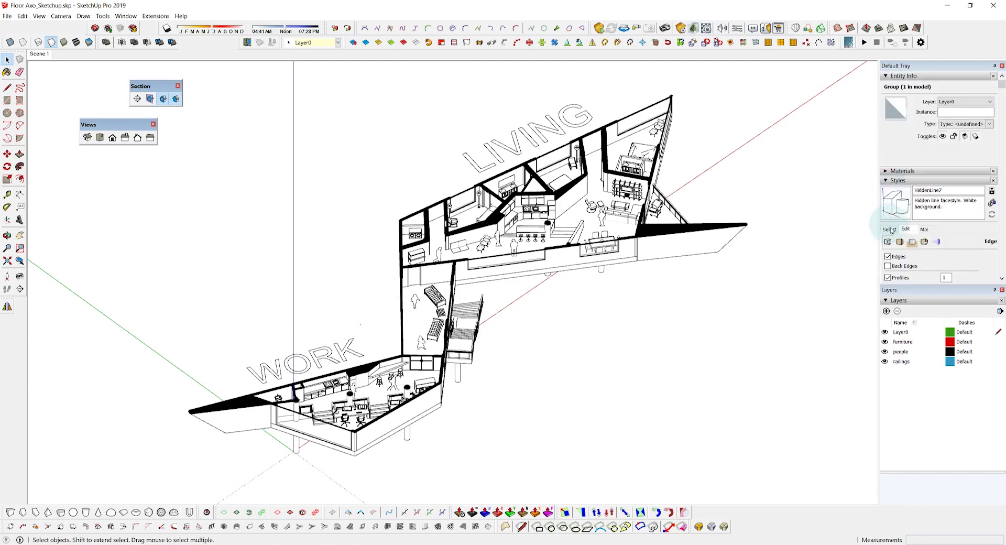
scroll(892, 231, down, 3)
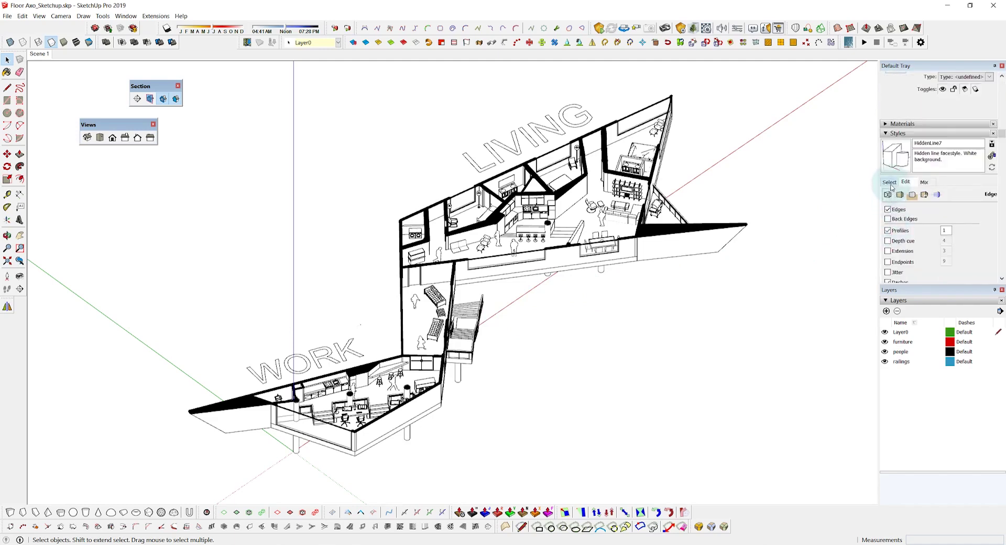
scroll(888, 196, down, 3)
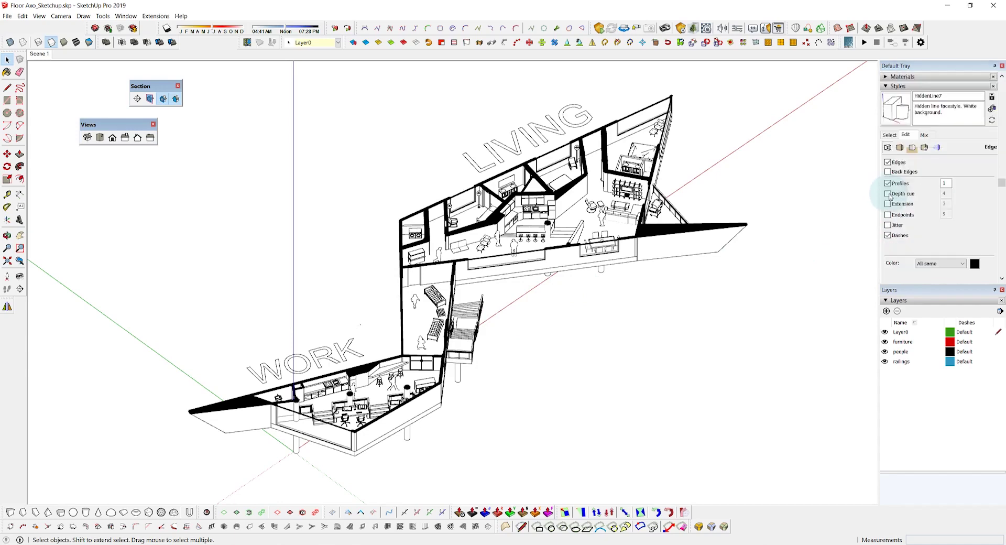
click(888, 185)
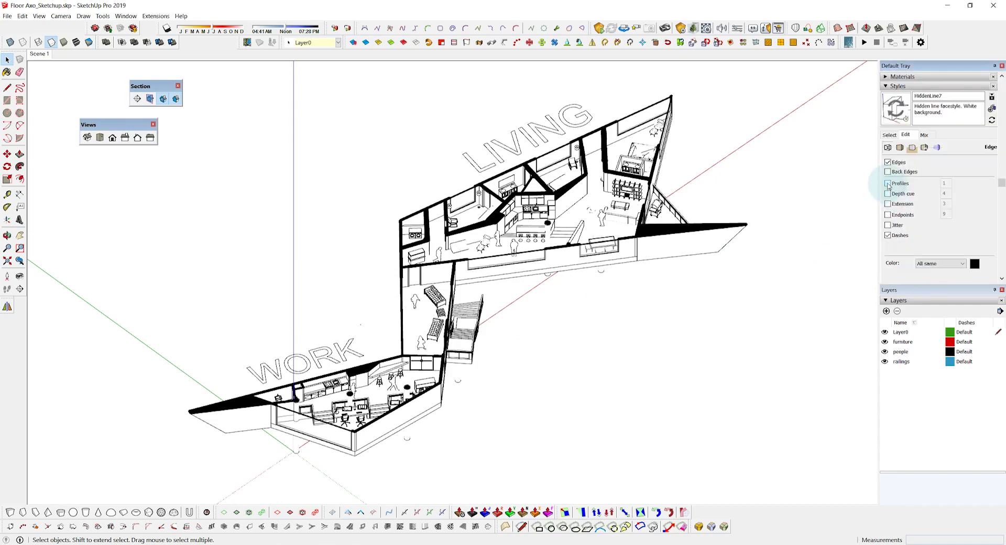
click(888, 163)
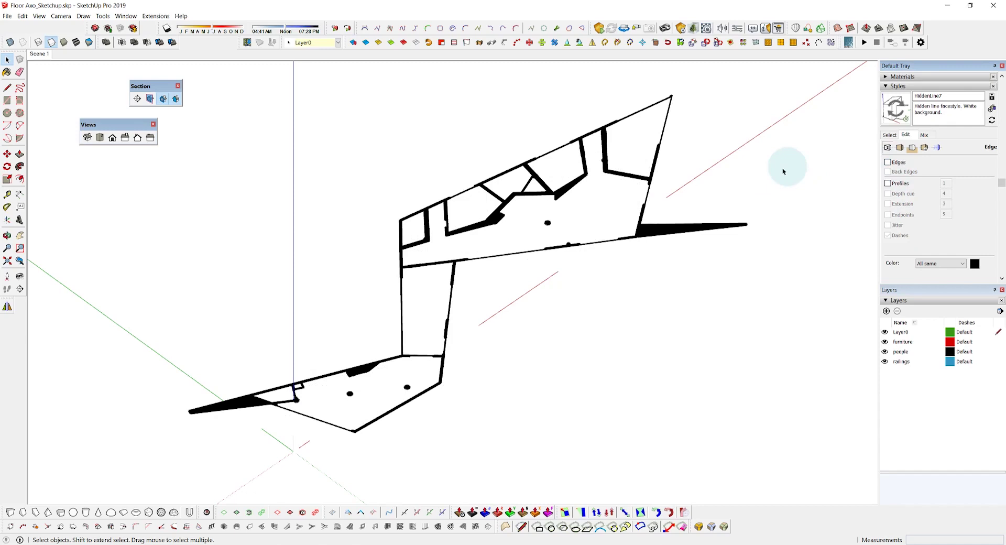
- Export the section cut view as a 2D graphic PNG named Section Cut to the Working folder, 5000 pixels wide
drag(684, 243, 523, 157)
click(476, 148)
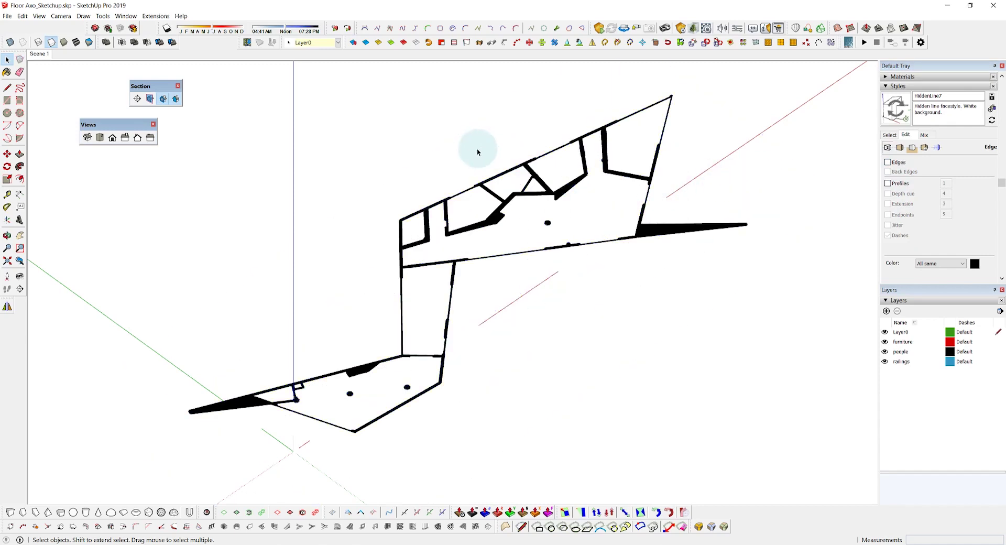
click(8, 15)
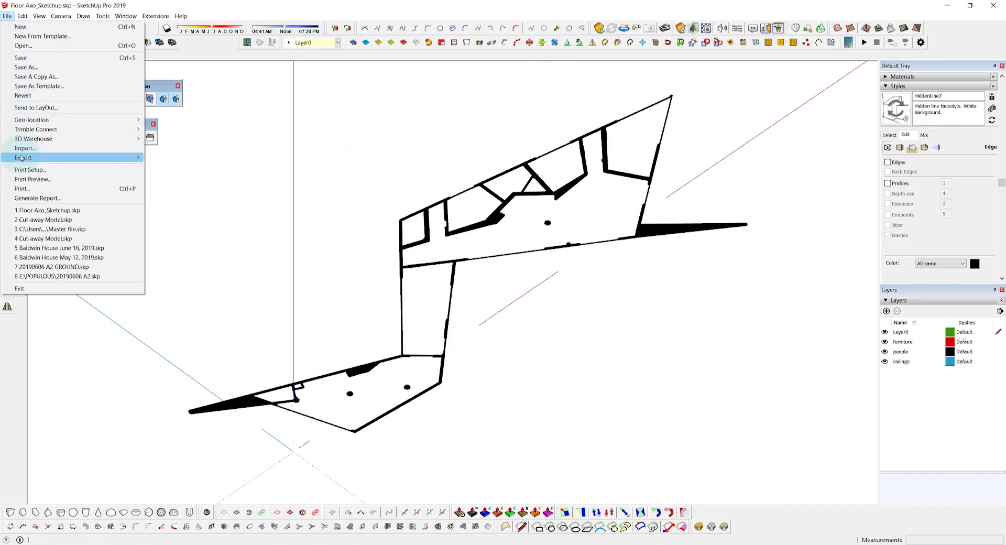
mouse_move(63, 158)
click(186, 167)
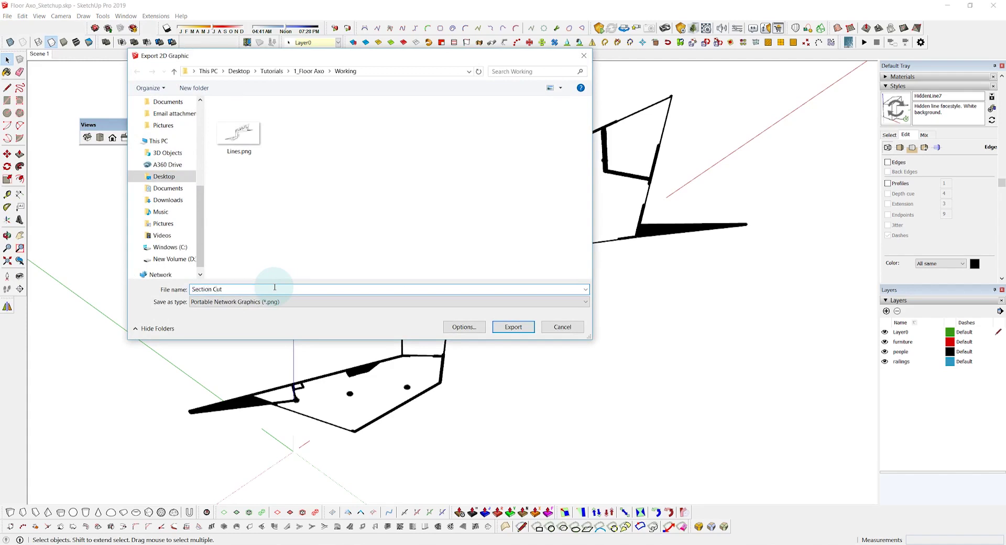
click(465, 326)
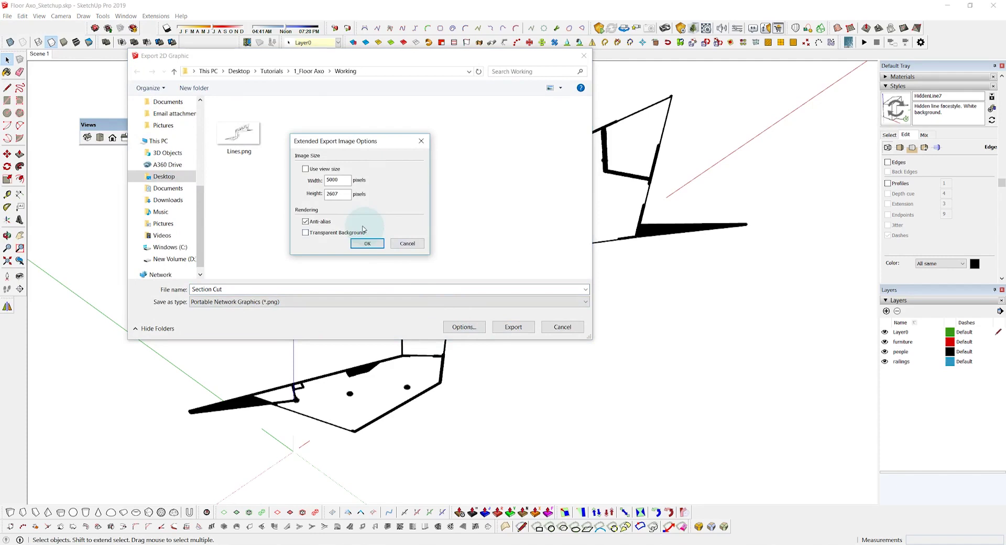
click(366, 244)
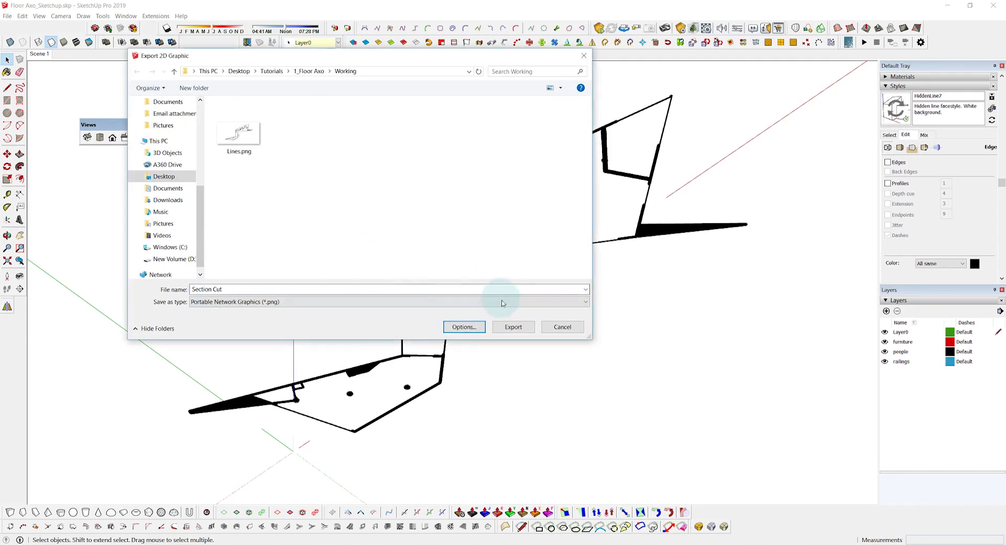
click(512, 327)
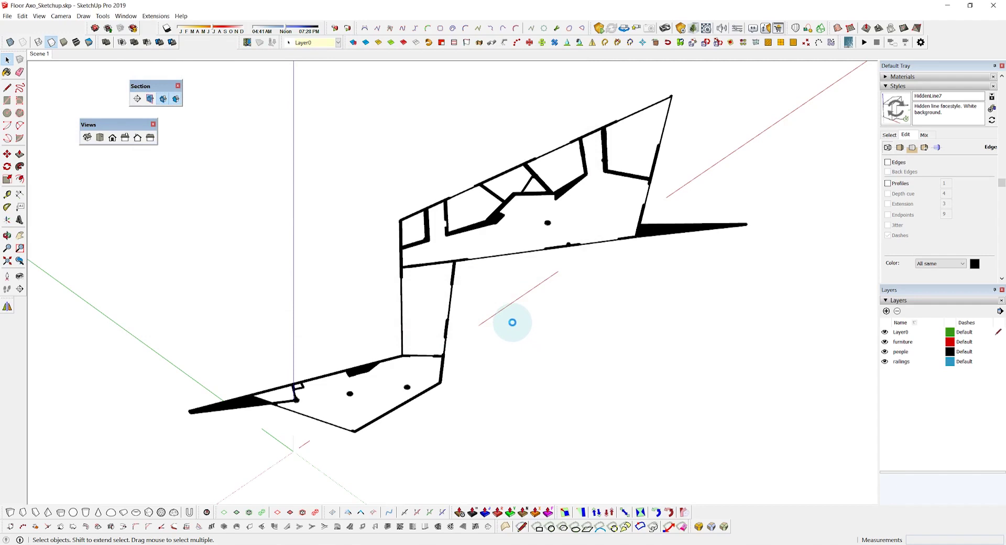
- Clear the model selection and turn on shadows
click(642, 230)
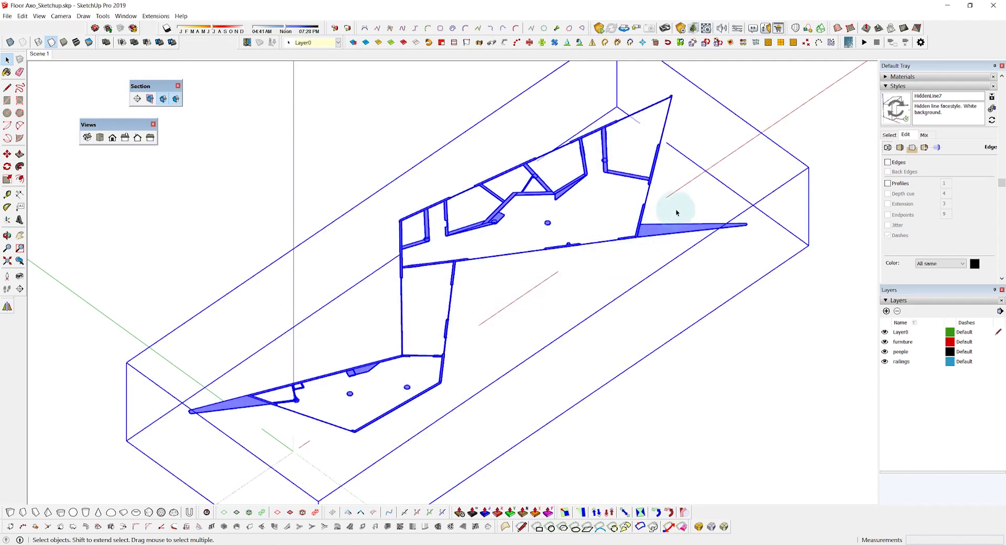
click(270, 105)
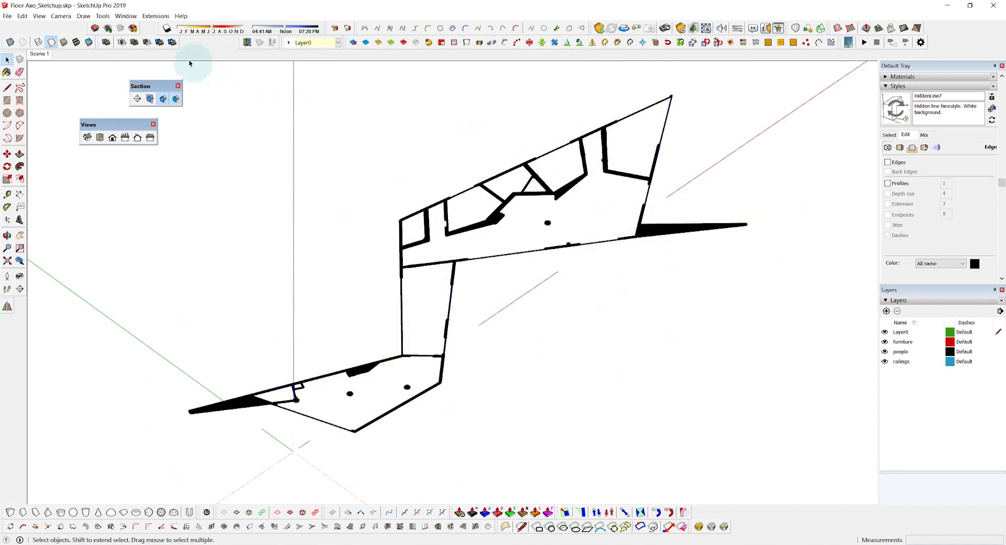
click(166, 30)
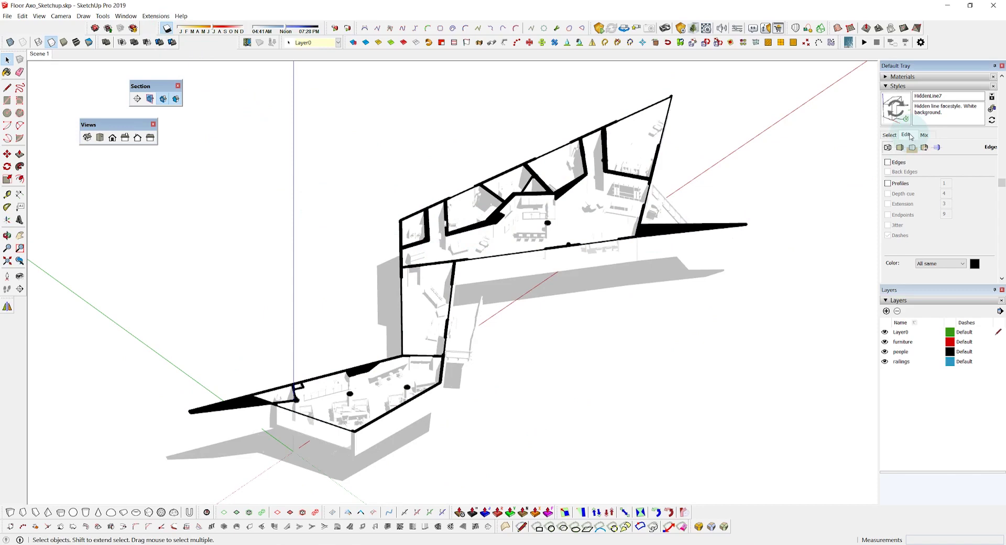
- Set both the section fill and section line colours of the current style to white
click(936, 148)
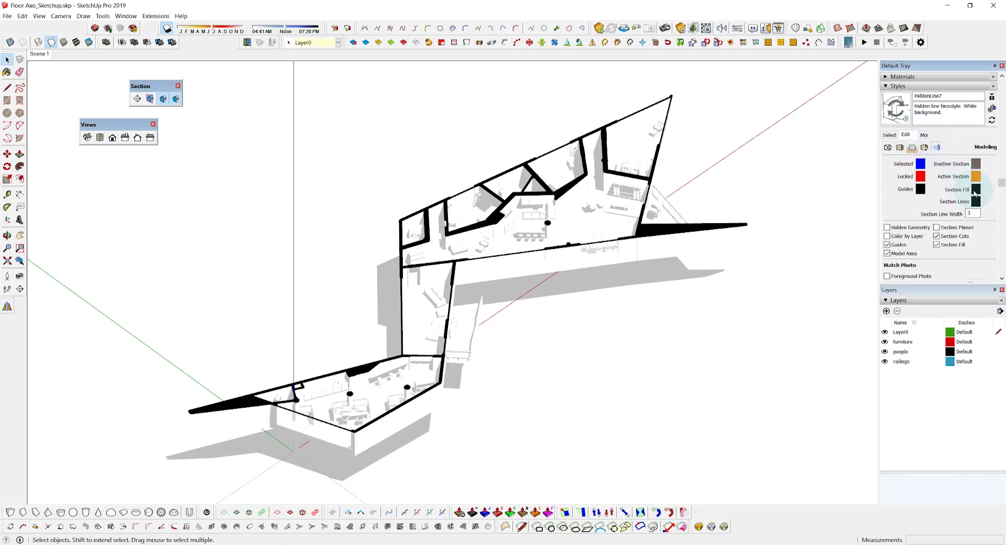
click(975, 192)
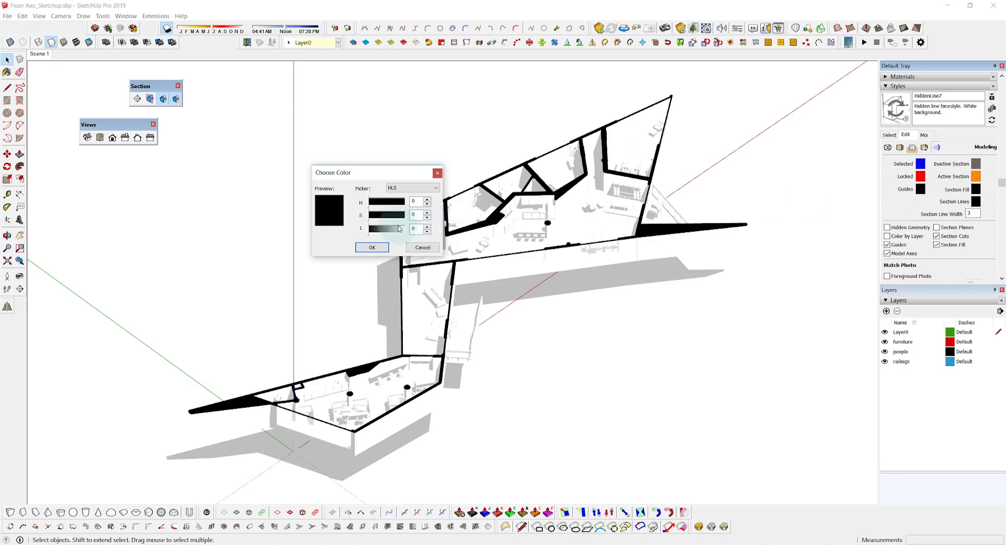
drag(398, 228, 406, 229)
click(372, 248)
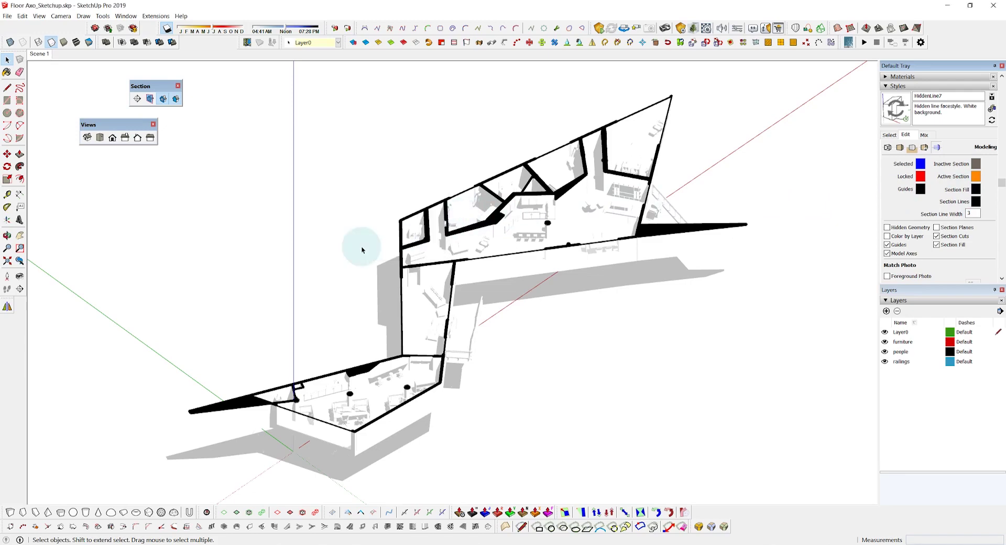
click(975, 201)
drag(393, 229, 413, 231)
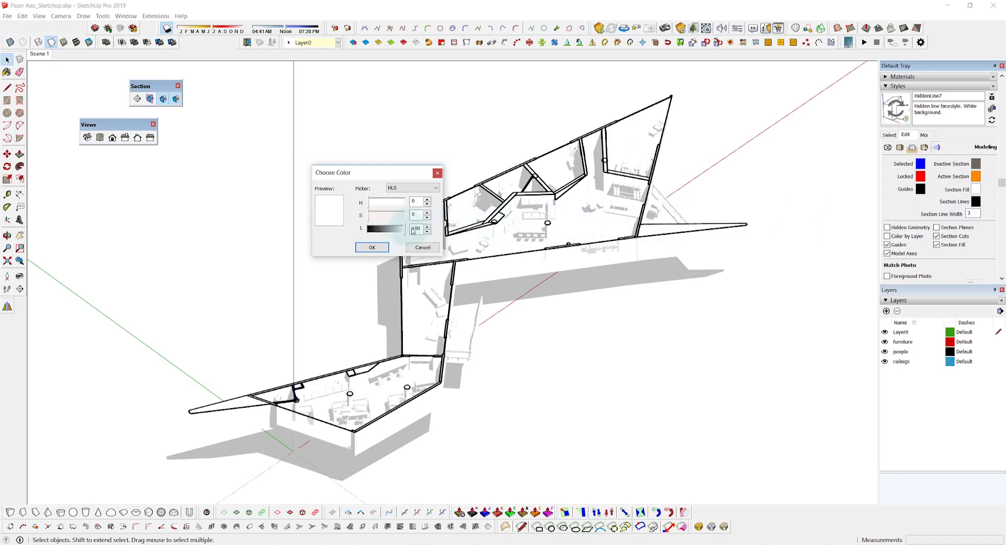
click(369, 247)
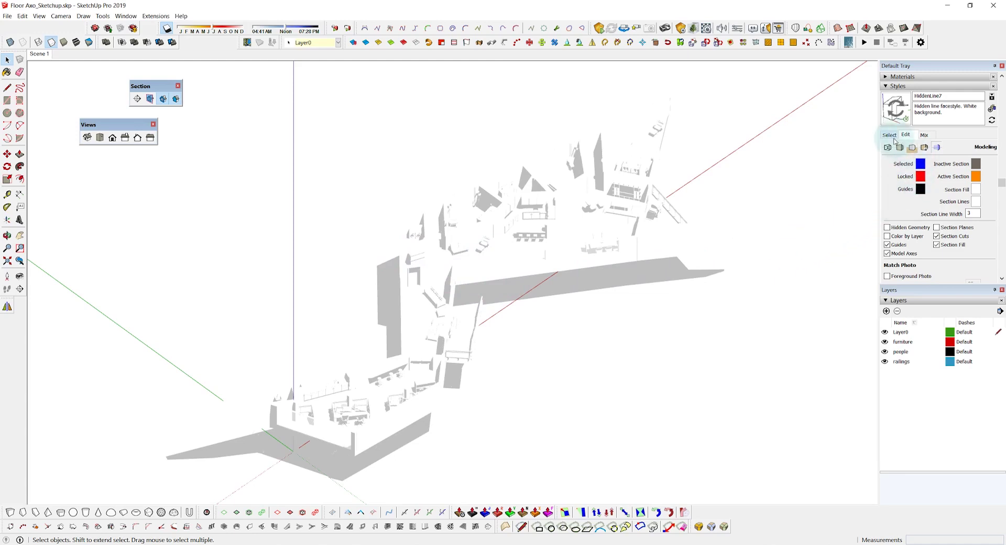
- Darken the shadows by setting the shadow Dark value to 42
click(886, 87)
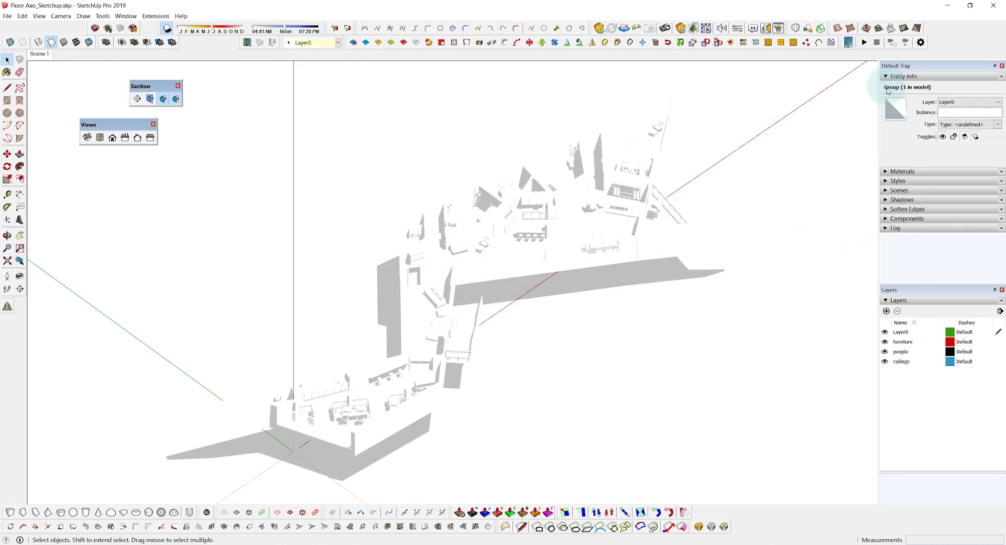
click(885, 200)
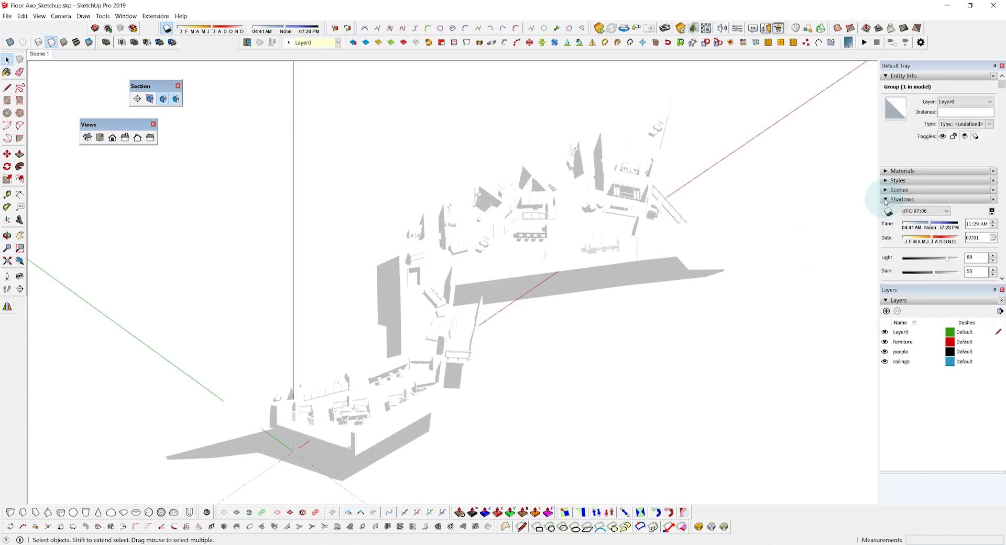
drag(935, 273, 927, 273)
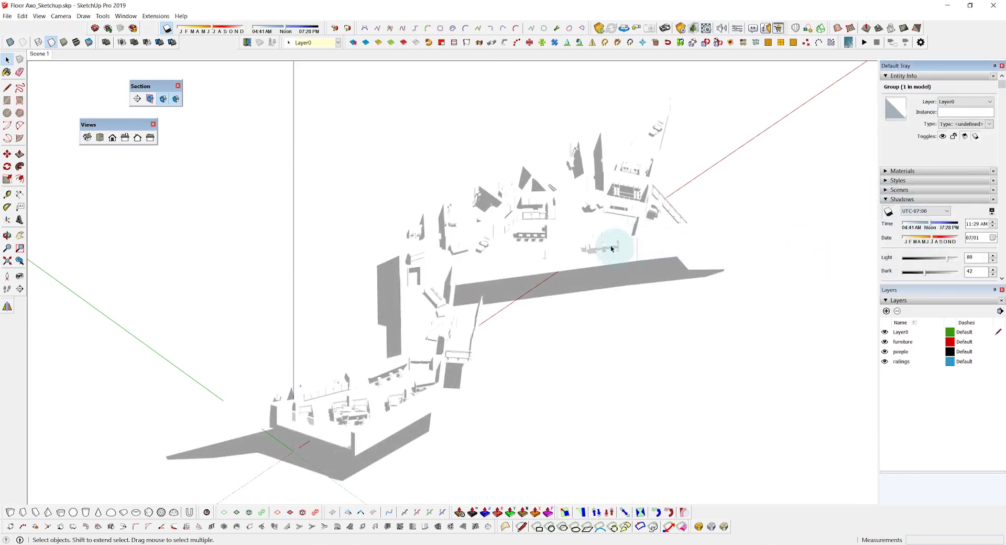
- Export the shadow view as a 2D graphic PNG named Shadows to the Working folder
click(8, 17)
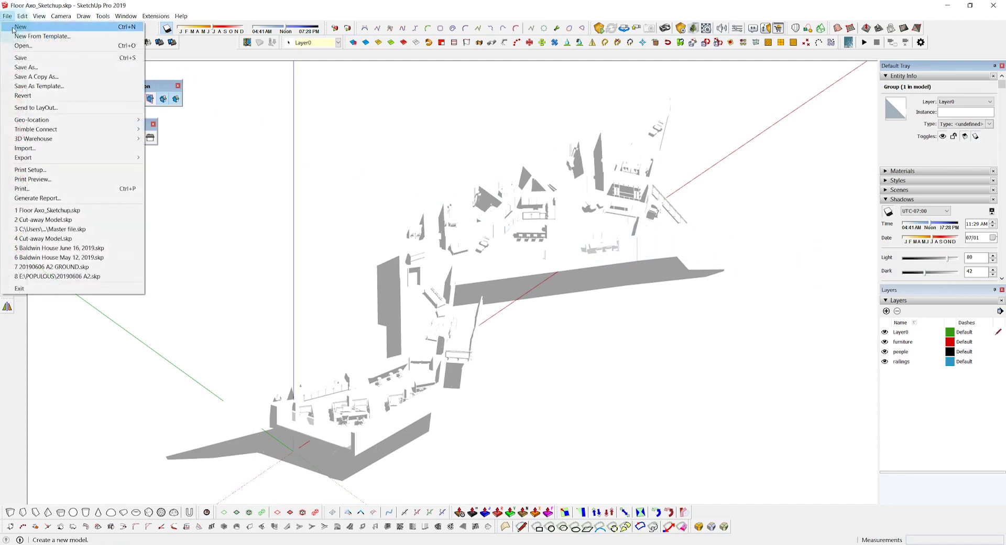
mouse_move(97, 160)
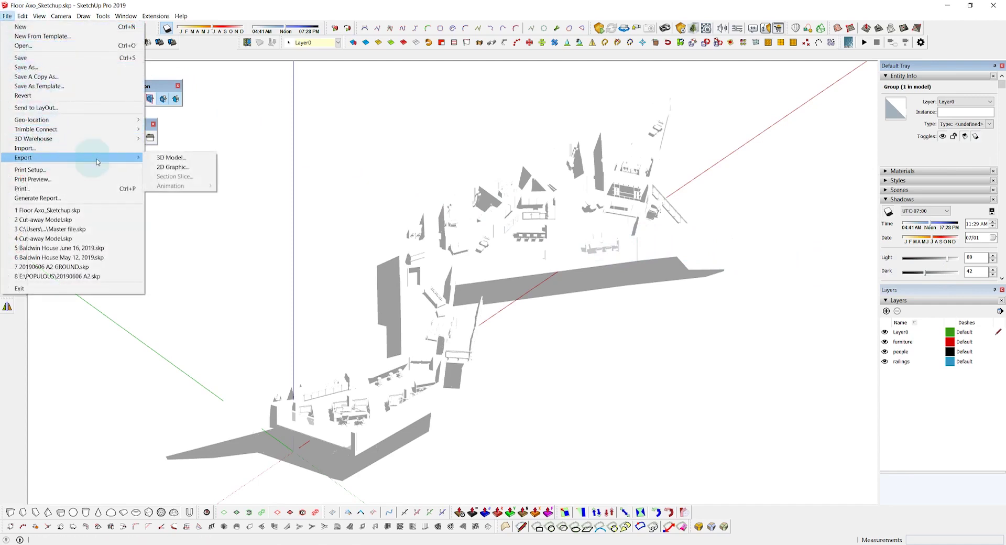
click(169, 166)
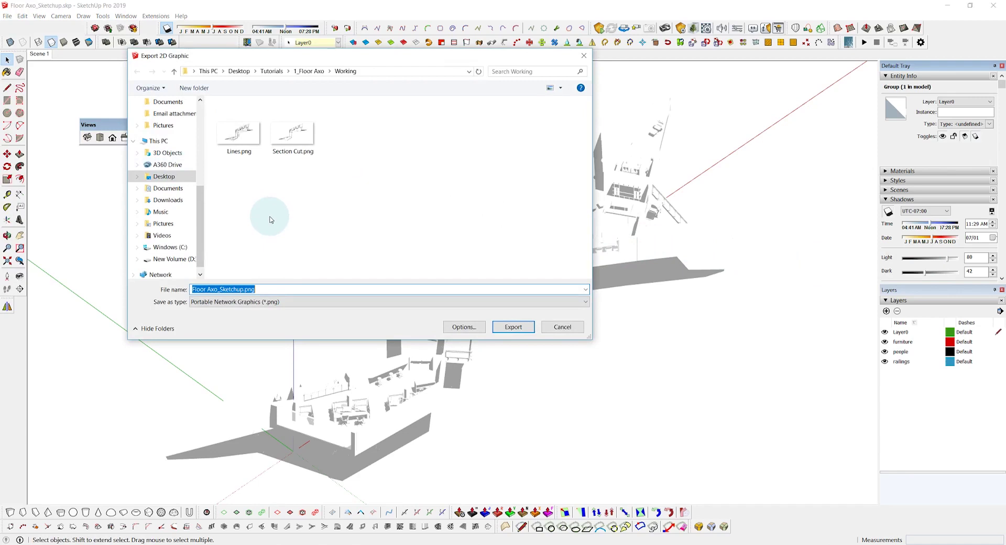
text(Shadows)
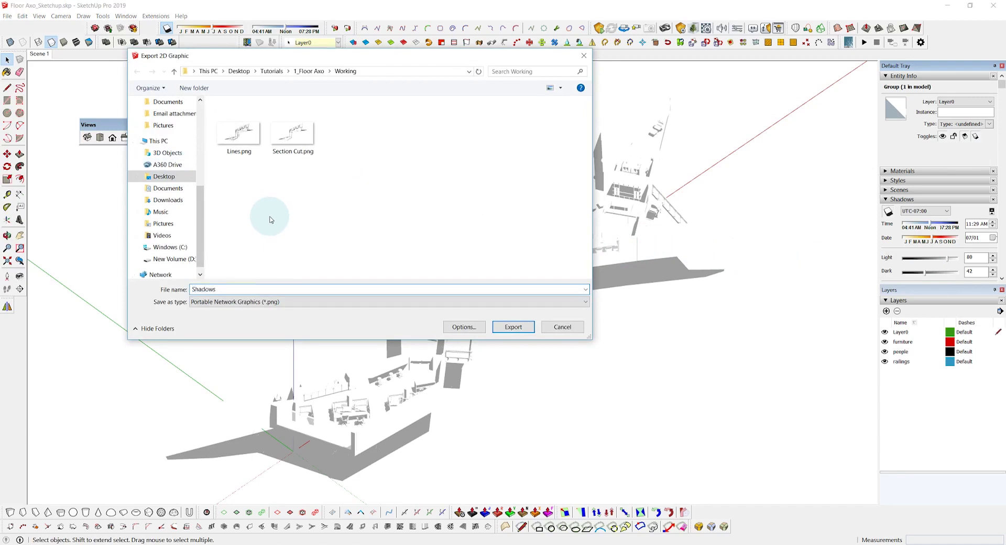
click(506, 329)
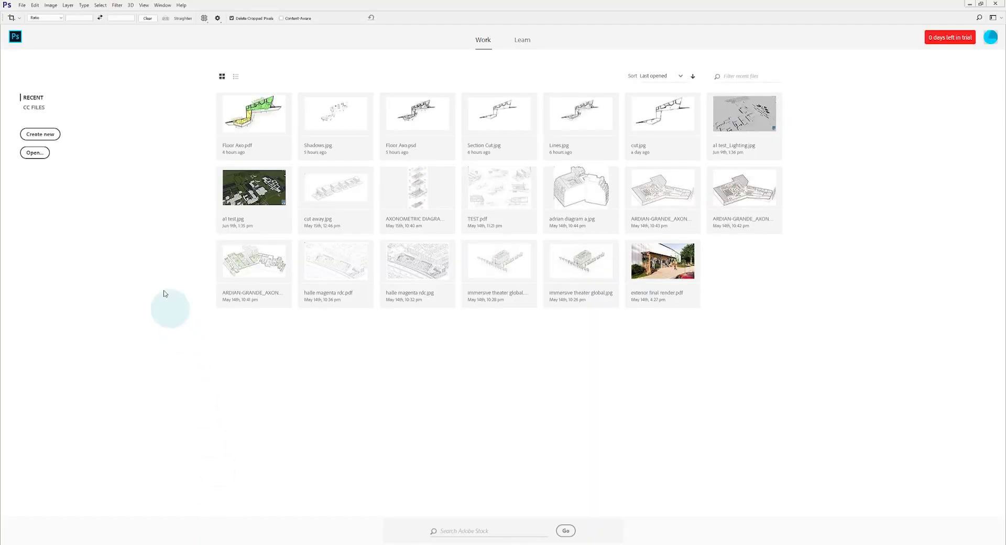
- In Photoshop, open Lines.png, Section Cut.png and Shadows.png together from the Working folder
click(21, 5)
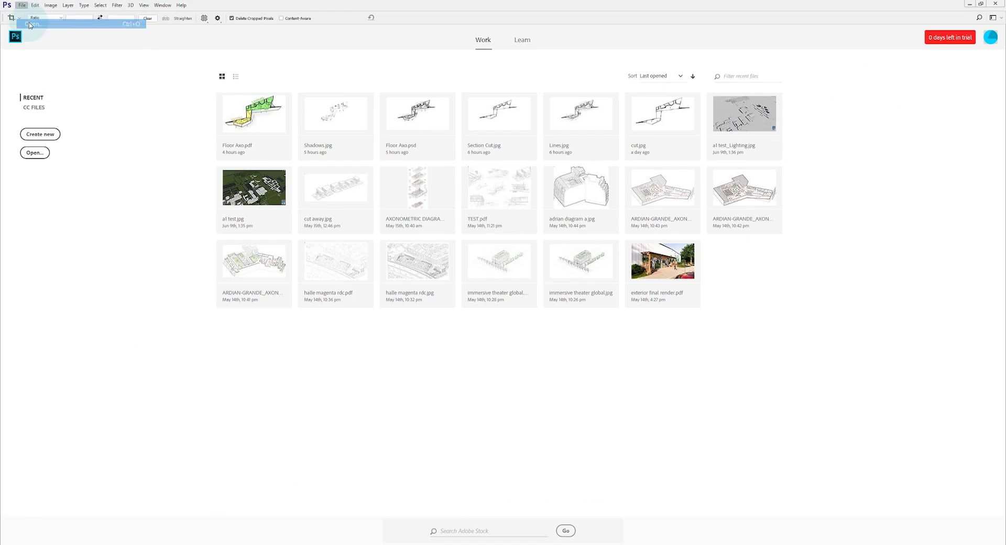
click(30, 24)
drag(380, 145, 234, 96)
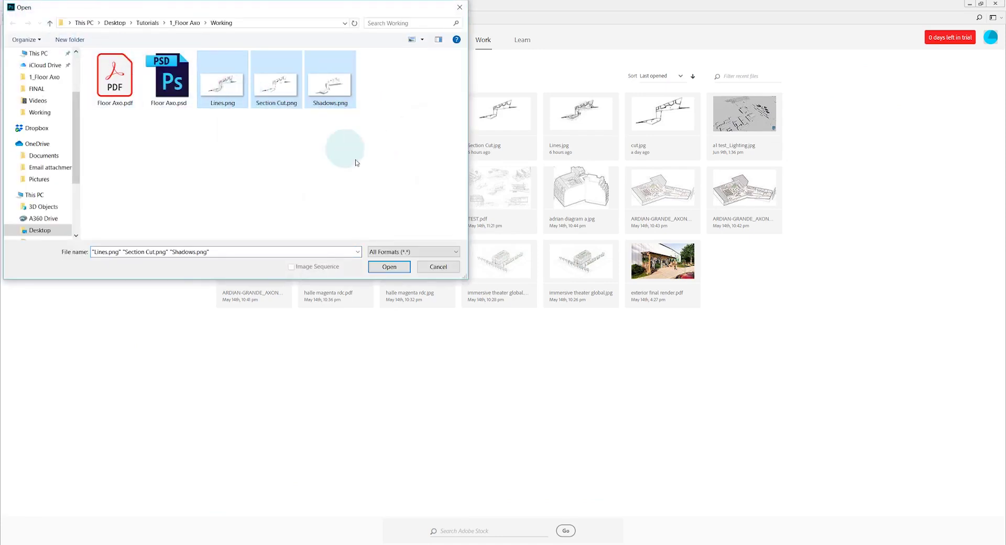
click(389, 267)
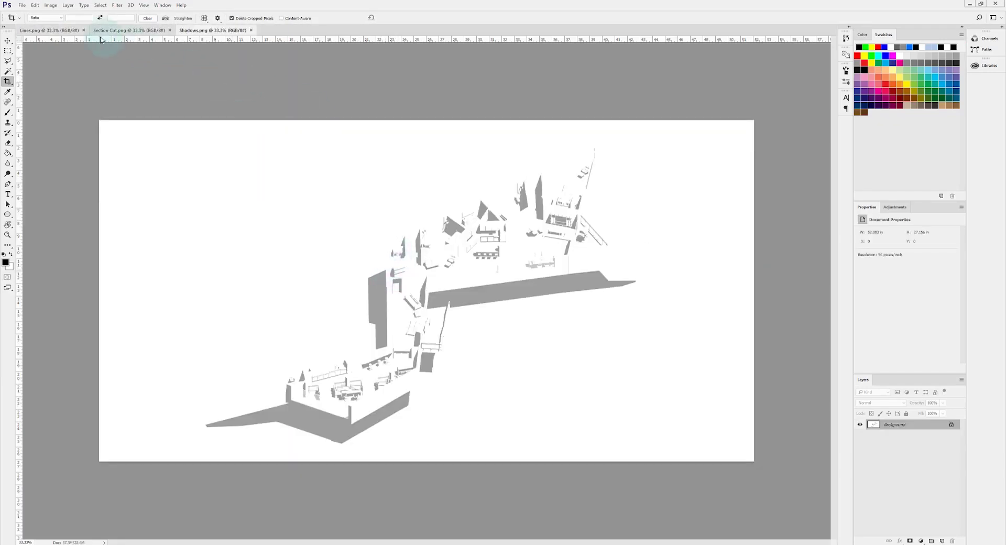
- Unlock the background layer of Lines.png and name it Lines
click(71, 32)
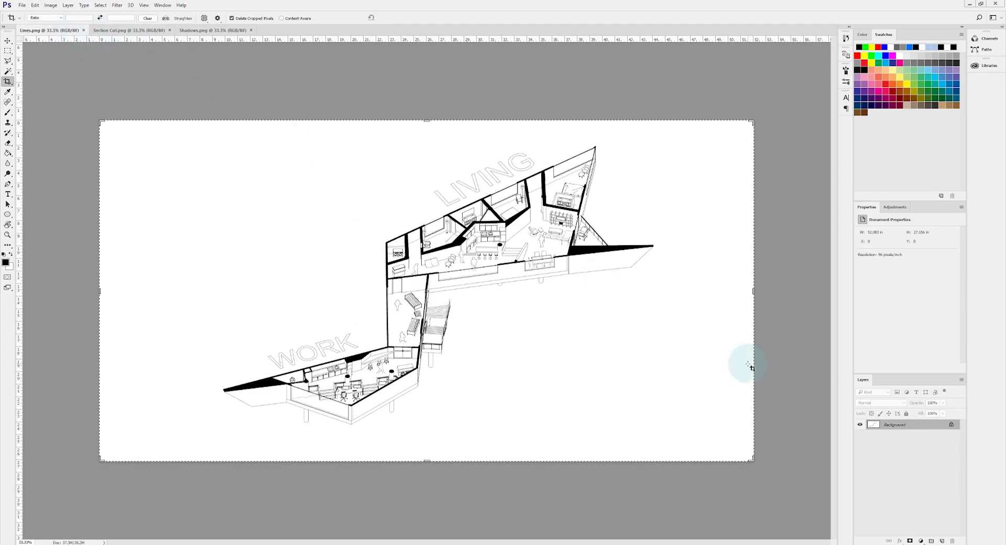
click(951, 426)
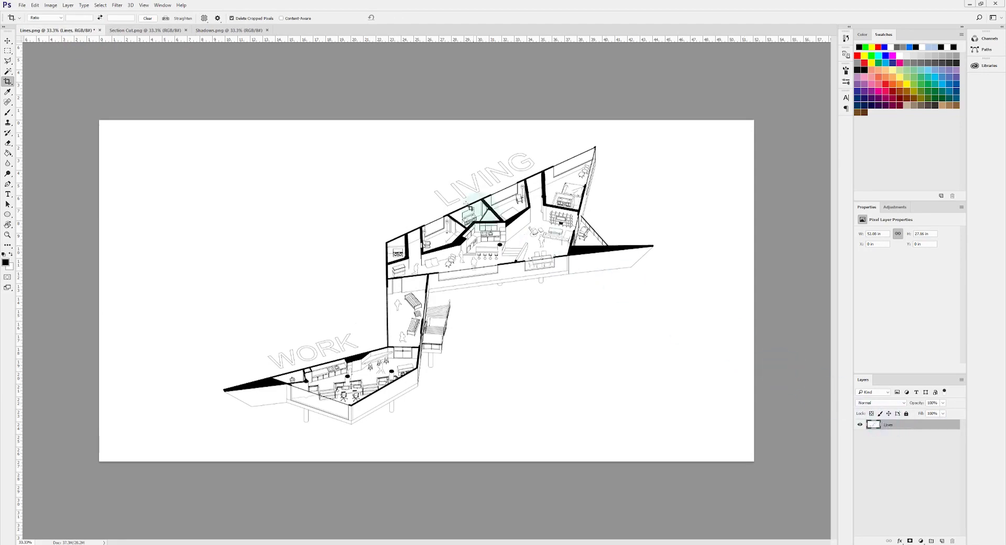
- Unlock the background layer of Section Cut.png and copy it into the Lines document, aligned over the line drawing
click(145, 34)
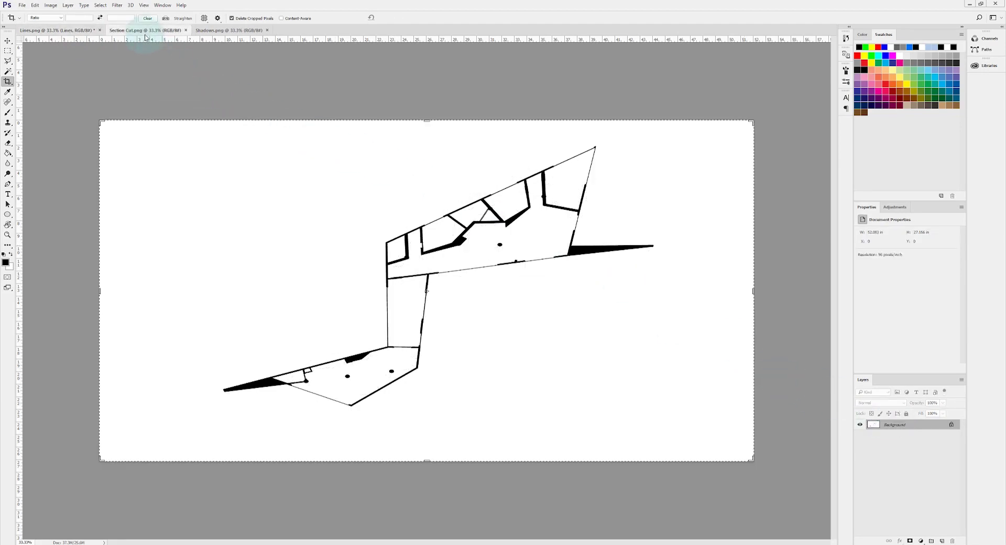
click(949, 425)
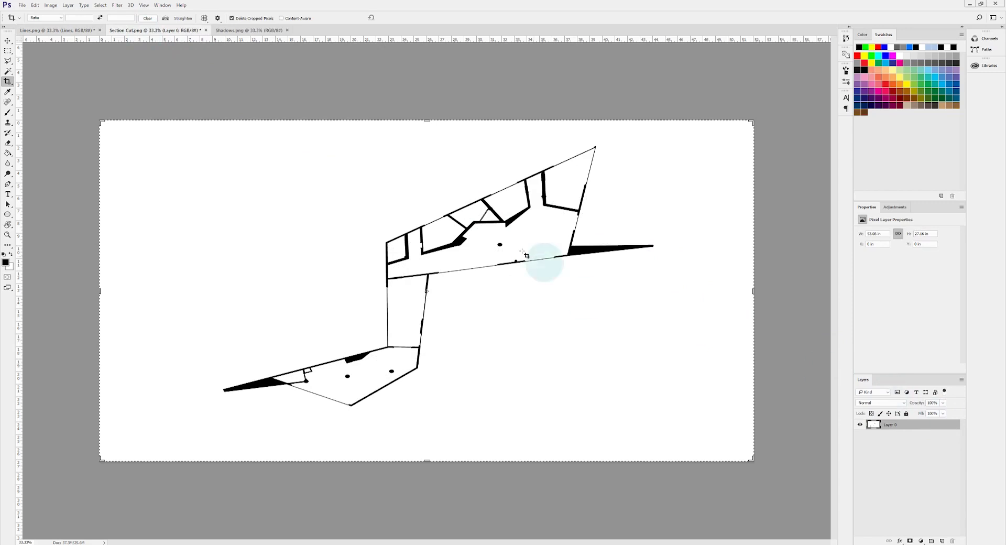
click(8, 40)
mouse_move(277, 174)
mouse_down()
mouse_move(191, 104)
mouse_move(64, 39)
mouse_move(89, 40)
mouse_move(497, 267)
mouse_move(520, 261)
mouse_move(493, 266)
mouse_up()
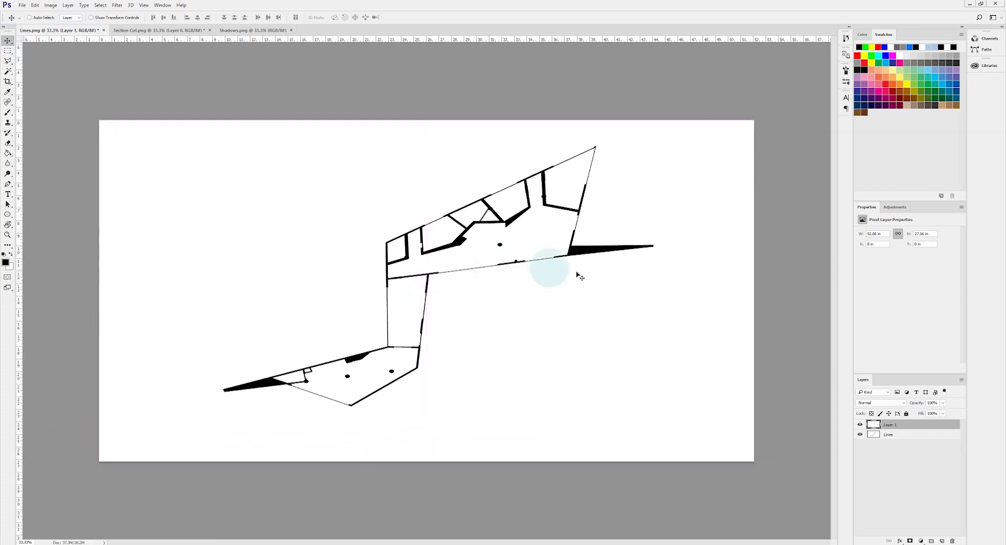
- Close Section Cut.png without saving its changes
click(190, 30)
click(209, 30)
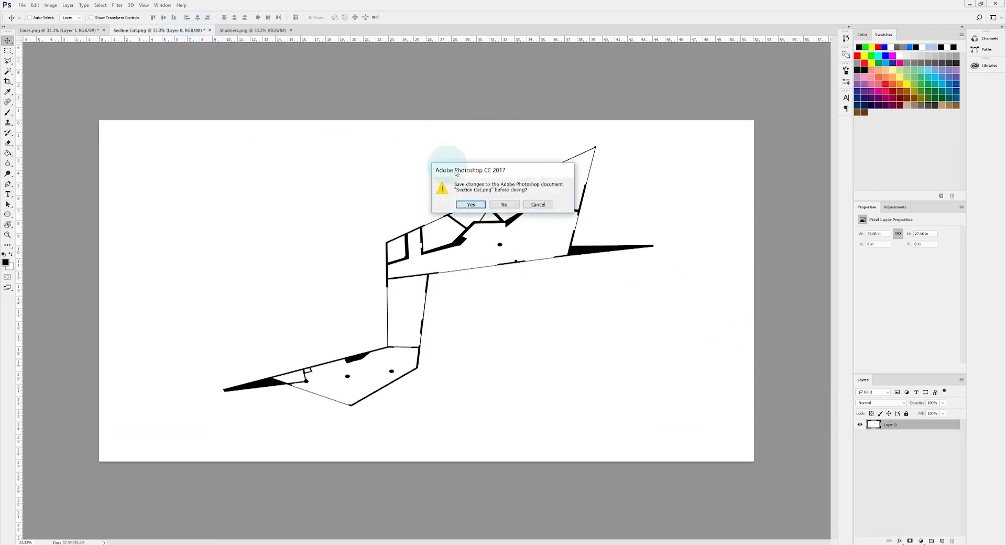
click(504, 205)
- Unlock the background layer of Shadows.png and copy it into the Lines document, aligned above the section cut layer
click(152, 30)
click(950, 425)
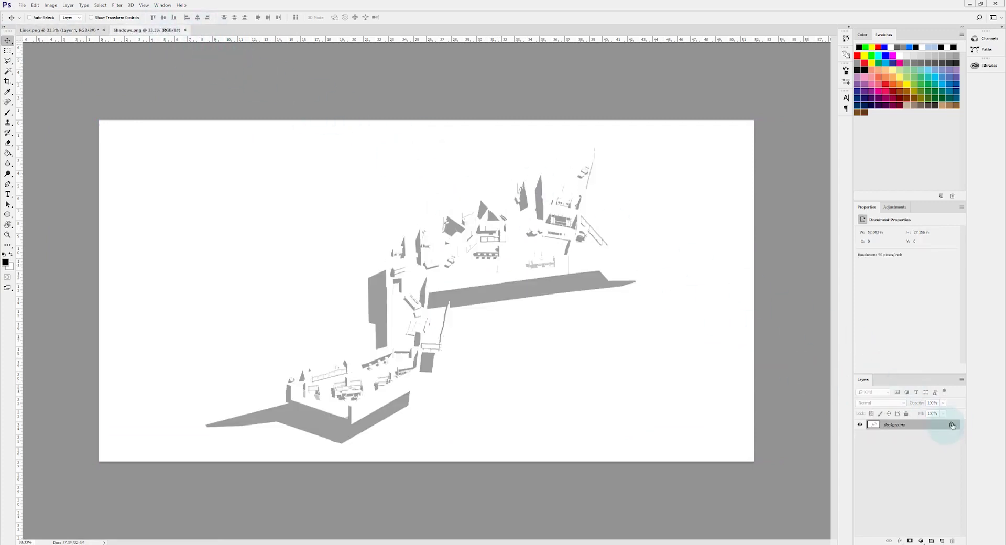
drag(253, 141, 465, 254)
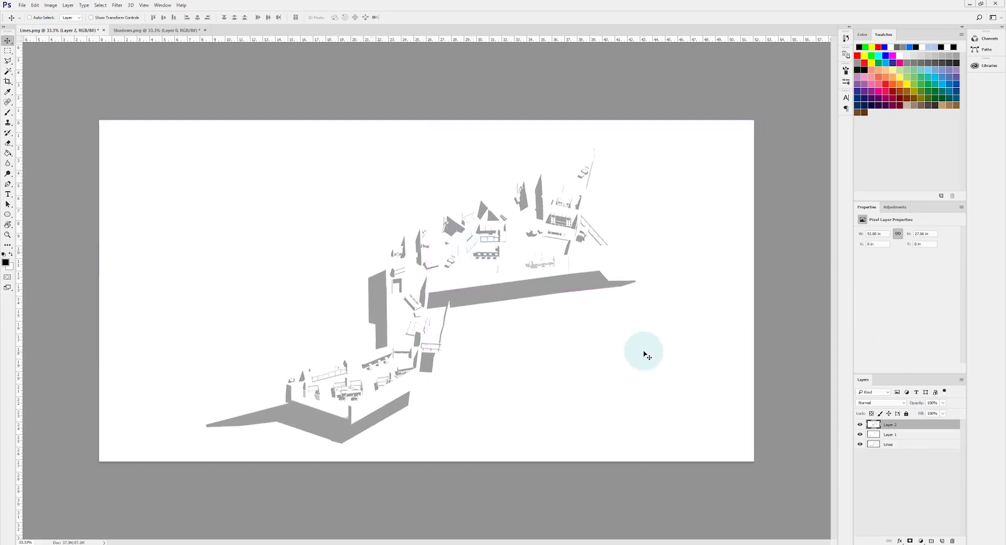
- Close Shadows.png without saving its changes
click(885, 402)
click(886, 409)
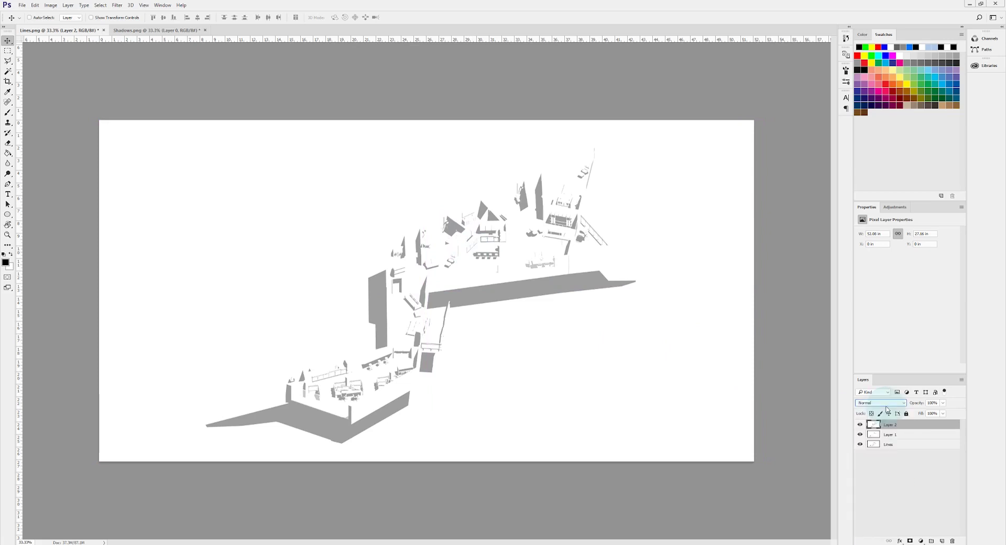
click(183, 34)
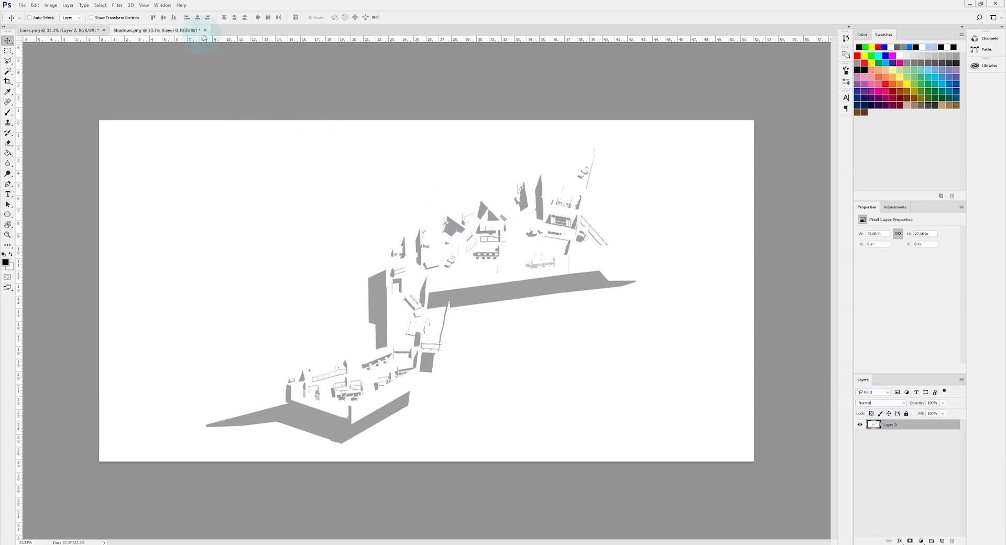
click(205, 30)
click(504, 205)
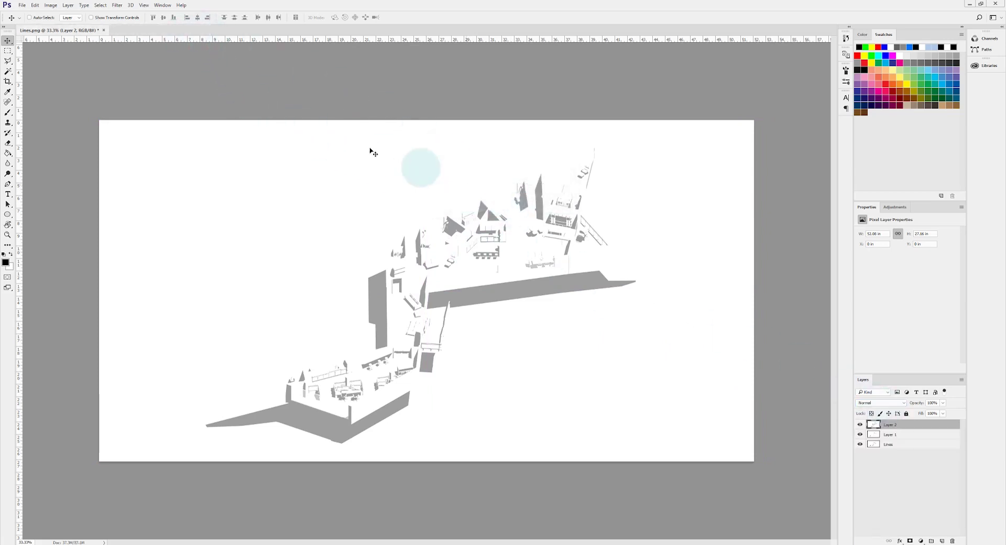
- Name the two copied layers Section Cut and Shadows, and set both to the Multiply blend mode
click(893, 435)
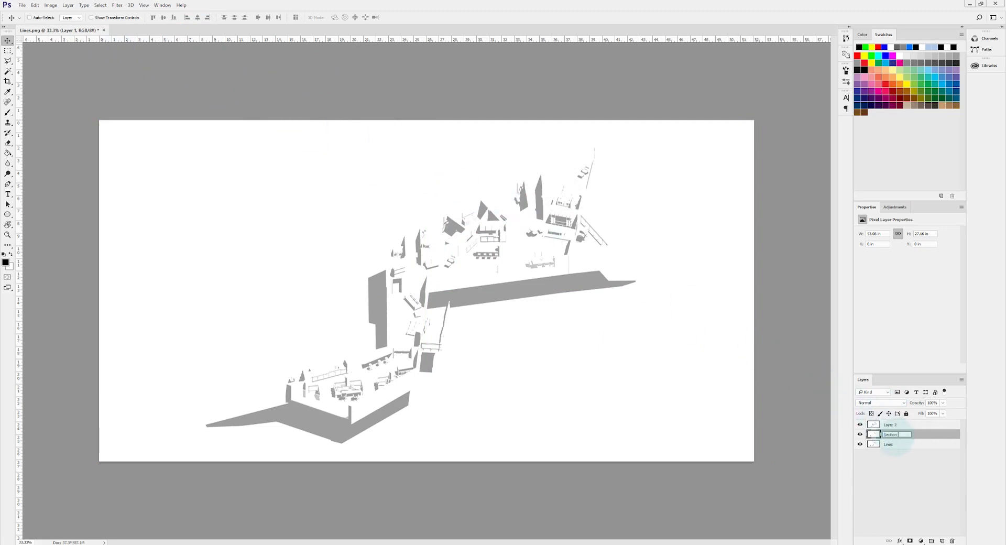
click(890, 425)
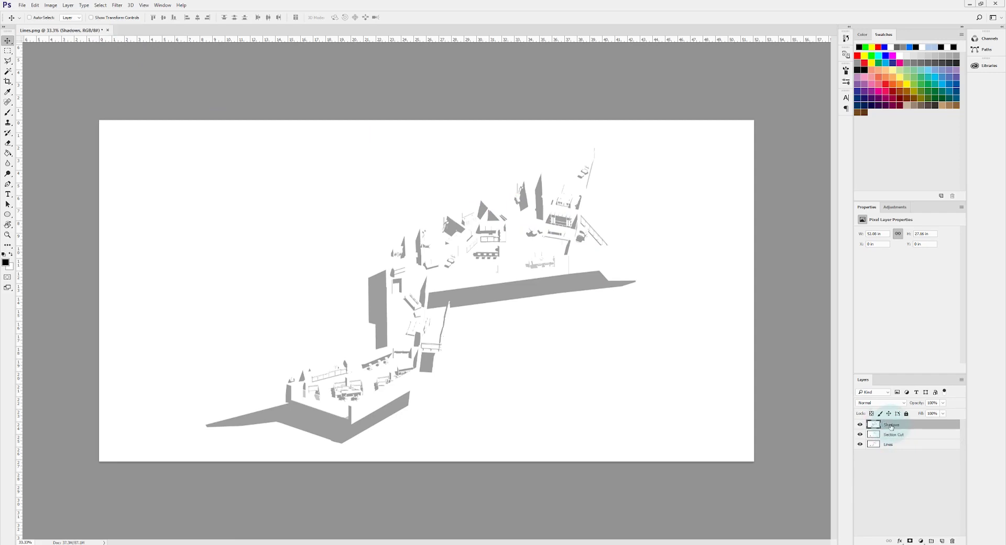
click(890, 404)
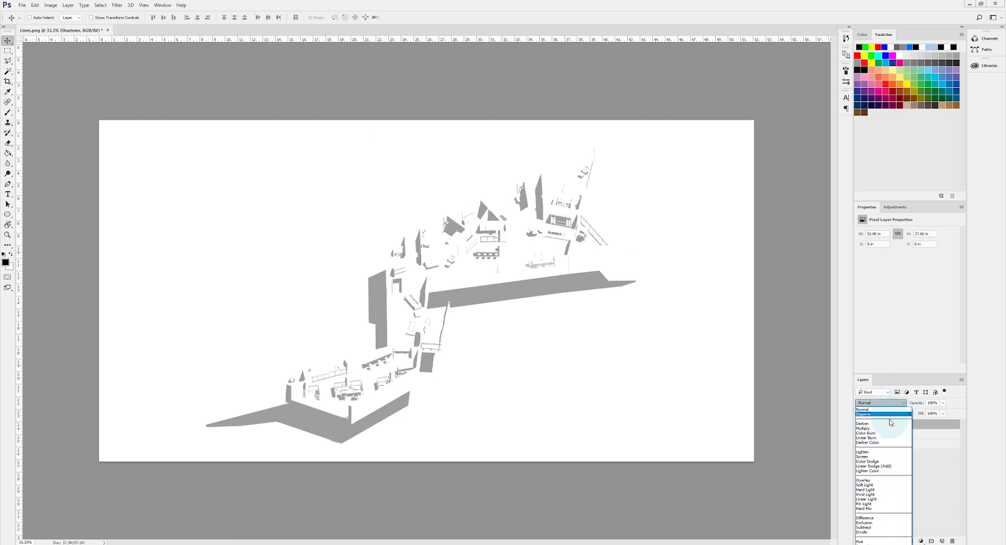
click(889, 429)
click(886, 433)
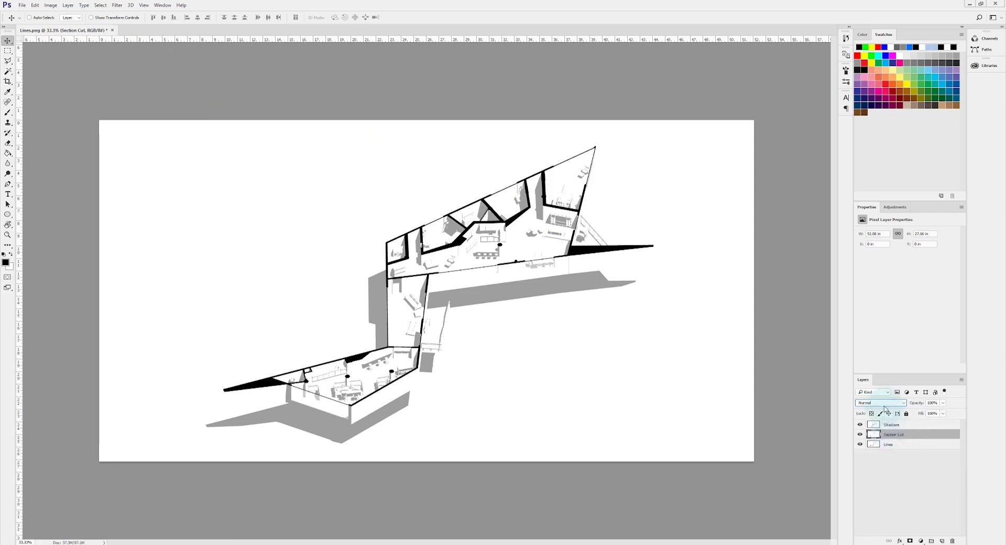
click(884, 403)
click(885, 428)
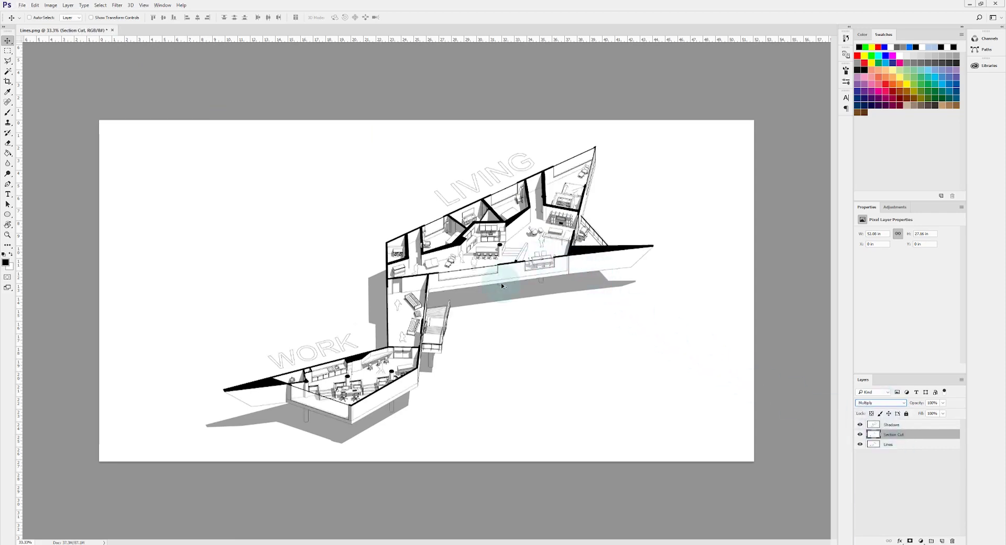
- Add a layer mask to the Lines layer and choose the 7 px hard round brush for painting on it
scroll(507, 287, up, 3)
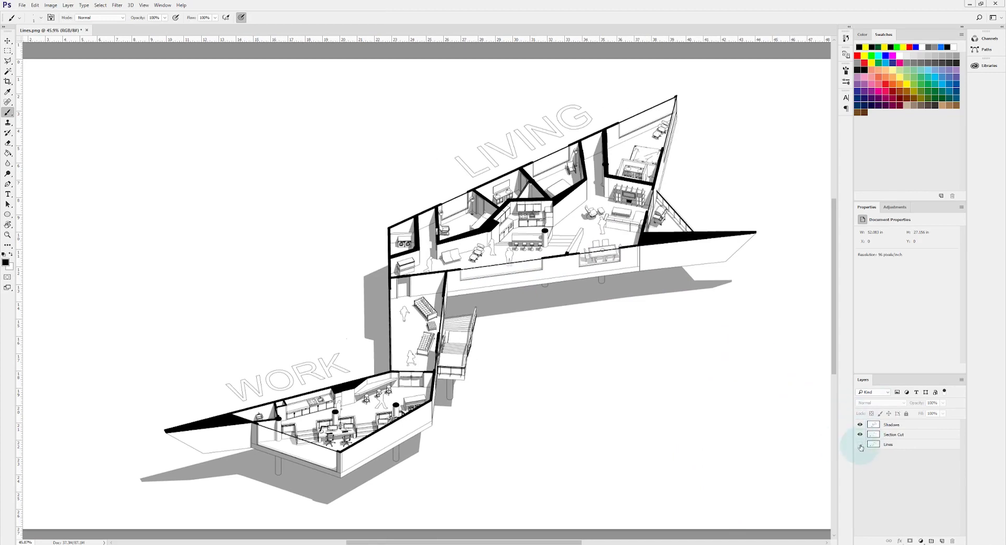
click(859, 444)
click(860, 444)
click(911, 448)
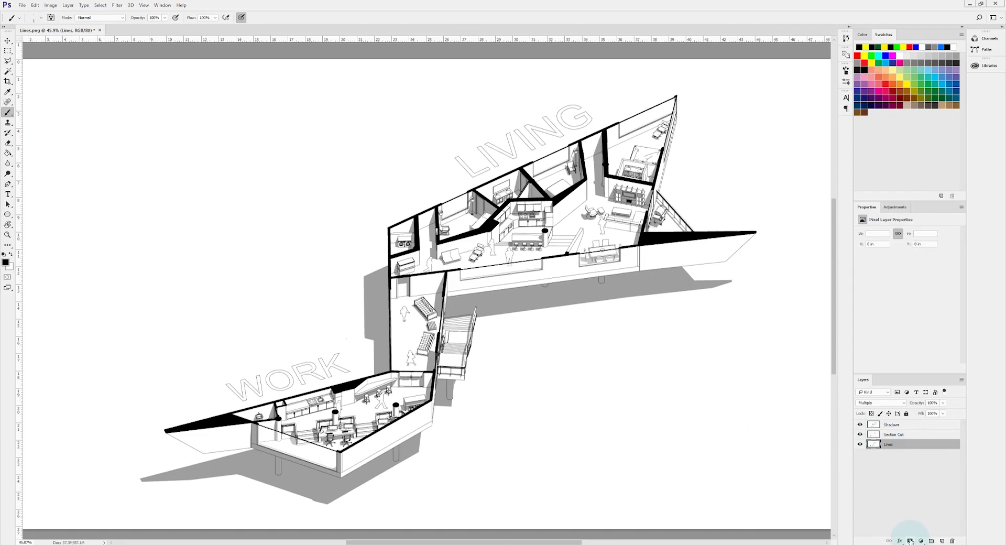
click(892, 444)
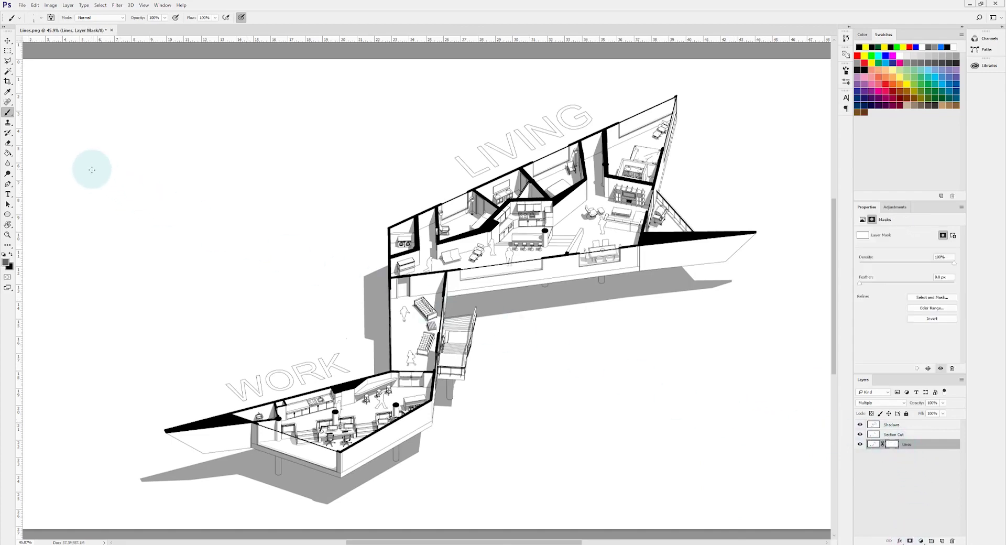
right_click(245, 282)
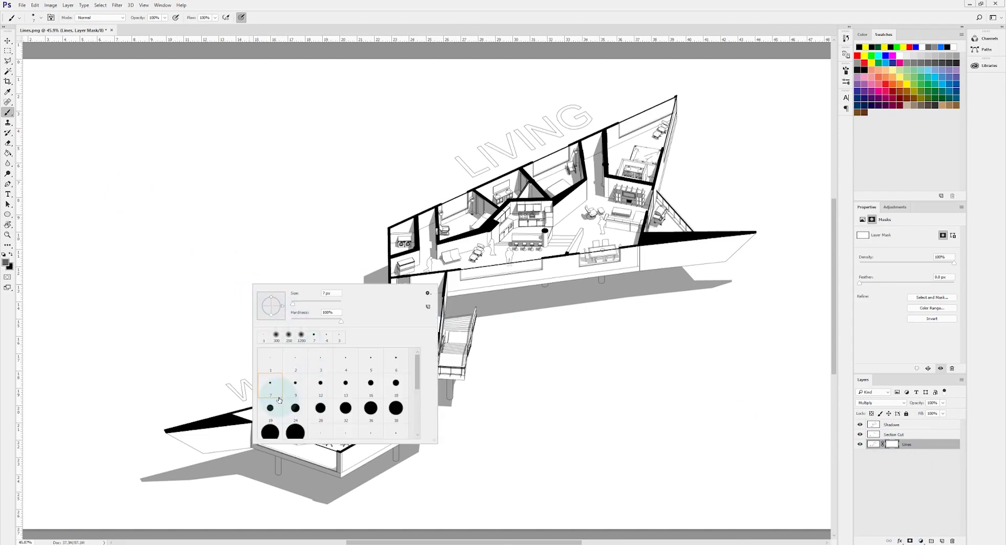
click(270, 386)
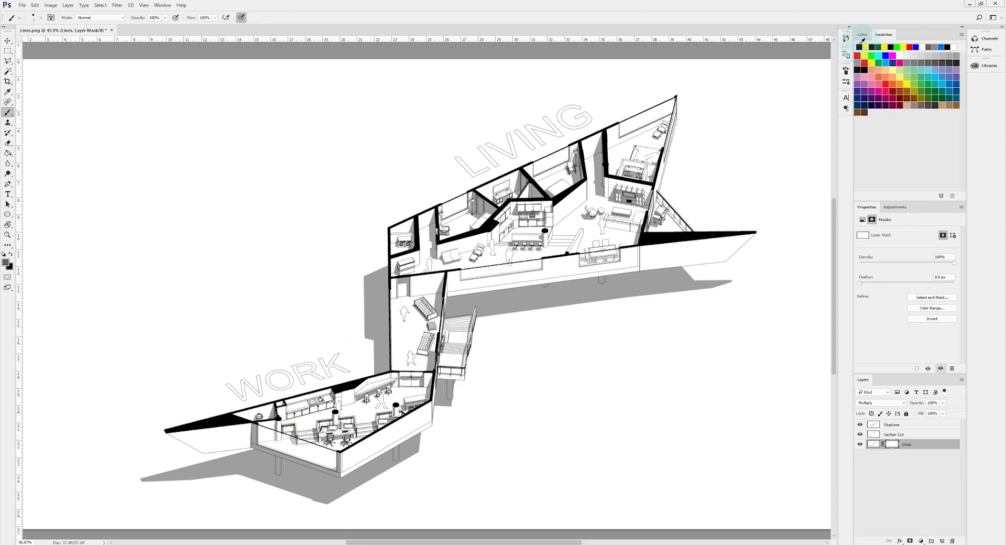
- Paint black on the Lines mask to hide the vertical line near the corner and the lower sloping line on the WORK wing's front wall
scroll(343, 471, up, 5)
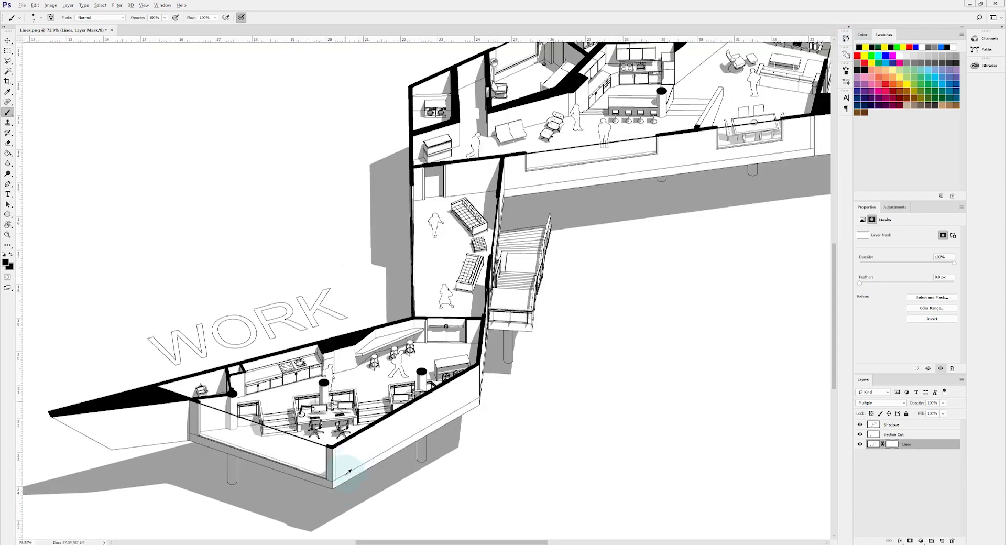
scroll(352, 484, up, 2)
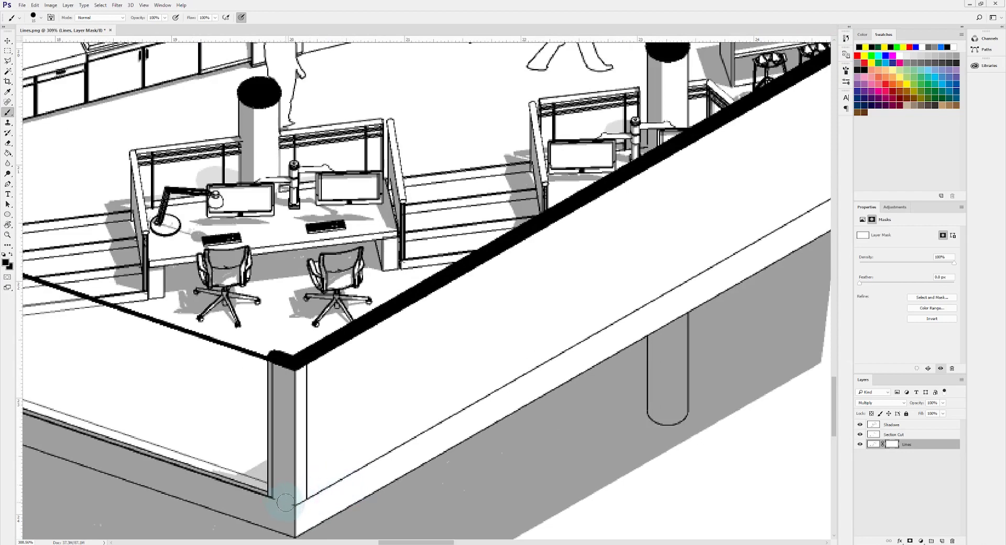
drag(308, 371, 306, 501)
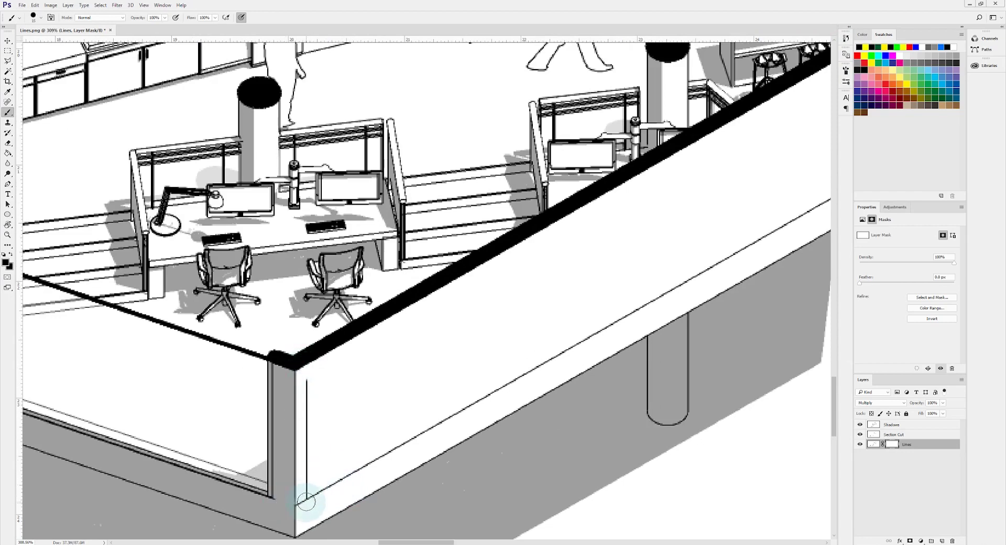
scroll(308, 505, down, 4)
scroll(618, 320, up, 5)
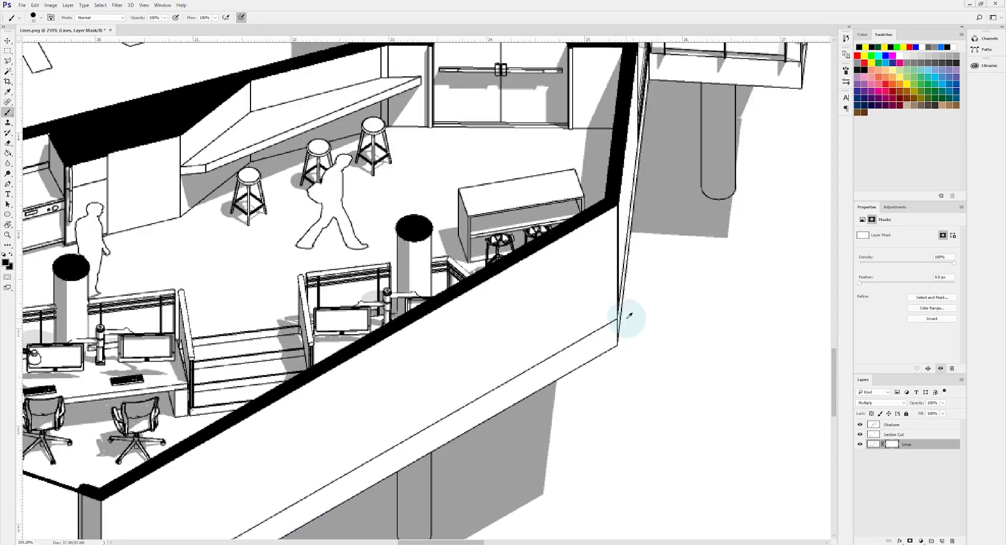
shift+click(607, 324)
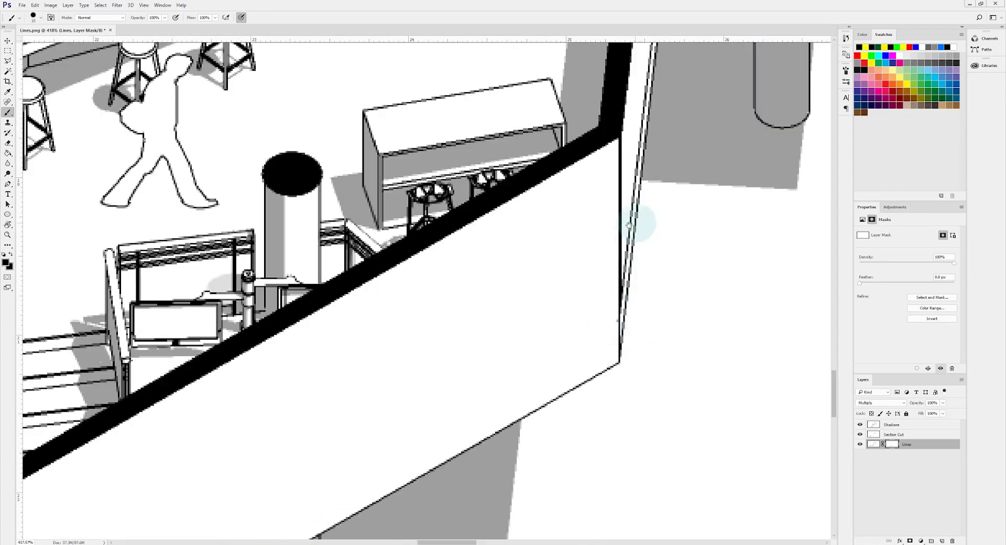
- With a smaller brush, mask out the surplus lines along the narrow side wall between the WORK wing and the stairs
scroll(640, 224, up, 3)
key(bracketleft)
key(bracketleft)
key(bracketleft)
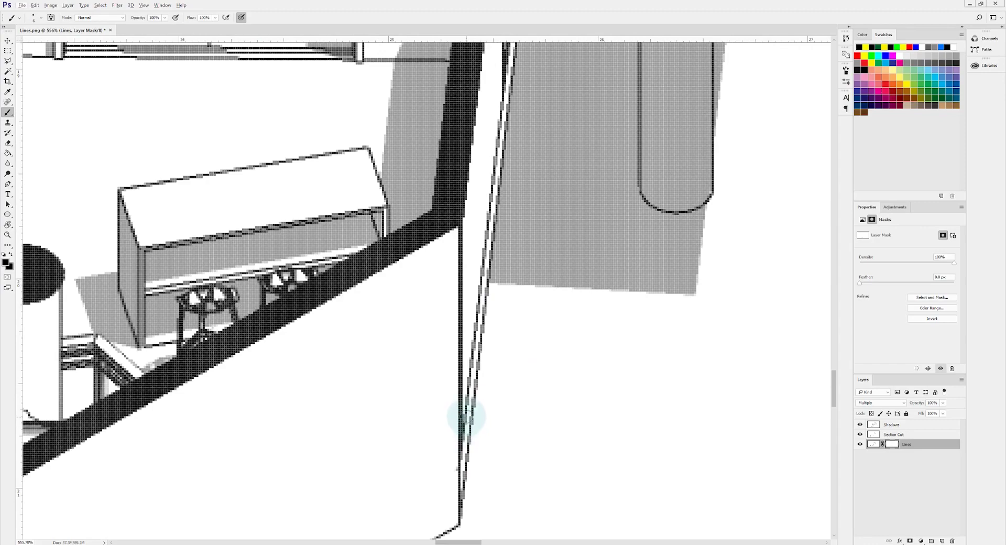
scroll(466, 440, down, 4)
scroll(511, 206, up, 4)
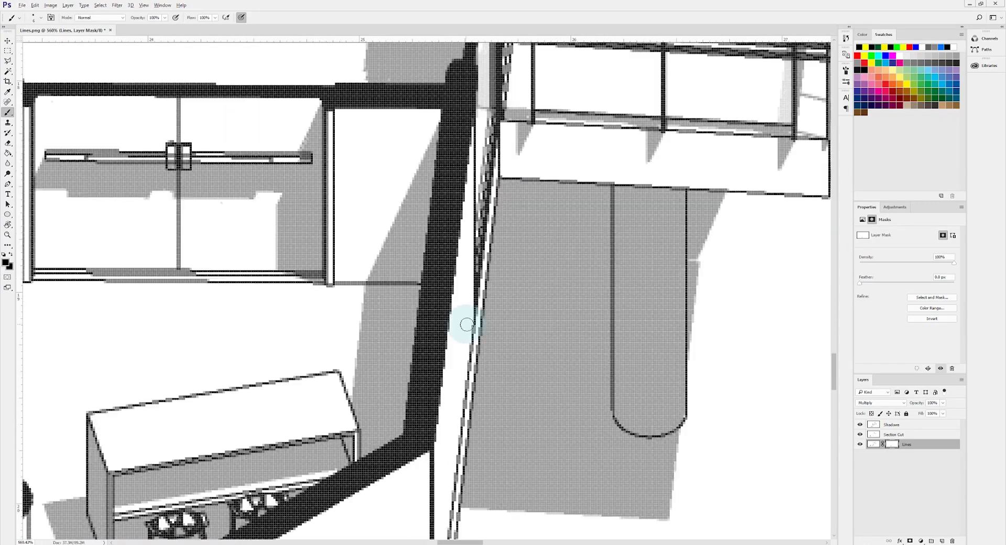
shift+click(471, 328)
scroll(451, 427, down, 3)
drag(499, 211, 392, 446)
scroll(444, 165, up, 3)
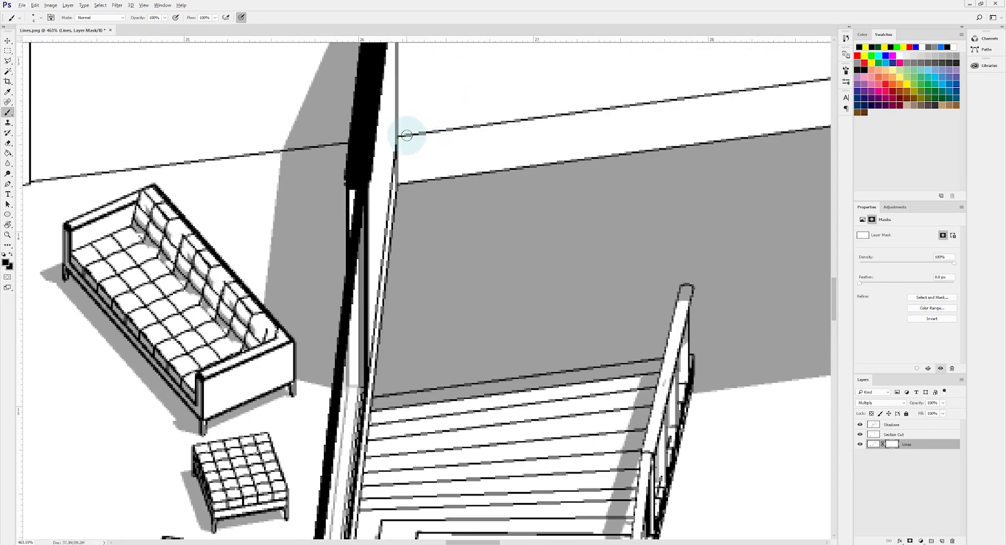
- Mask out the lower long line and the vertical line on the LIVING wing's front wall
scroll(398, 136, down, 5)
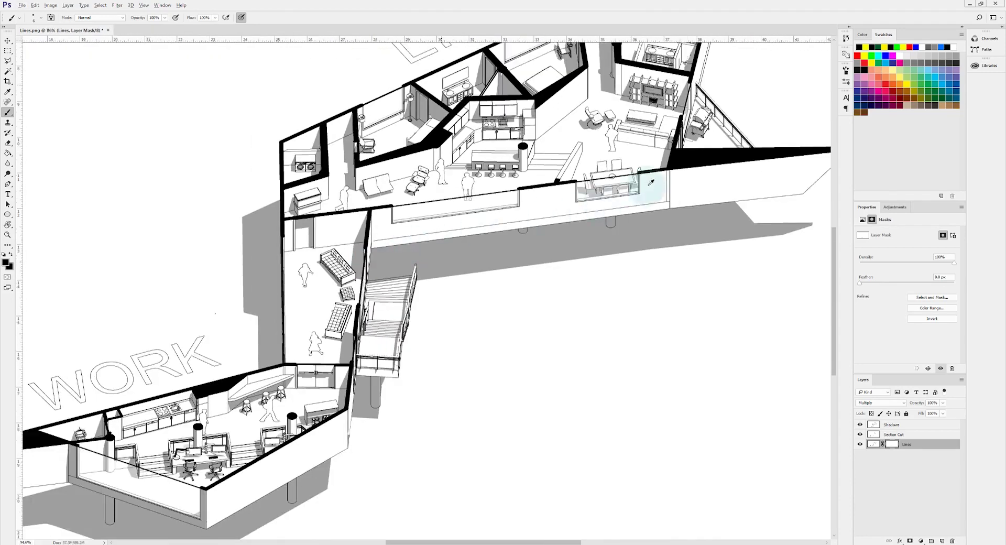
scroll(679, 222, up, 3)
scroll(679, 222, up, 3)
shift+click(697, 231)
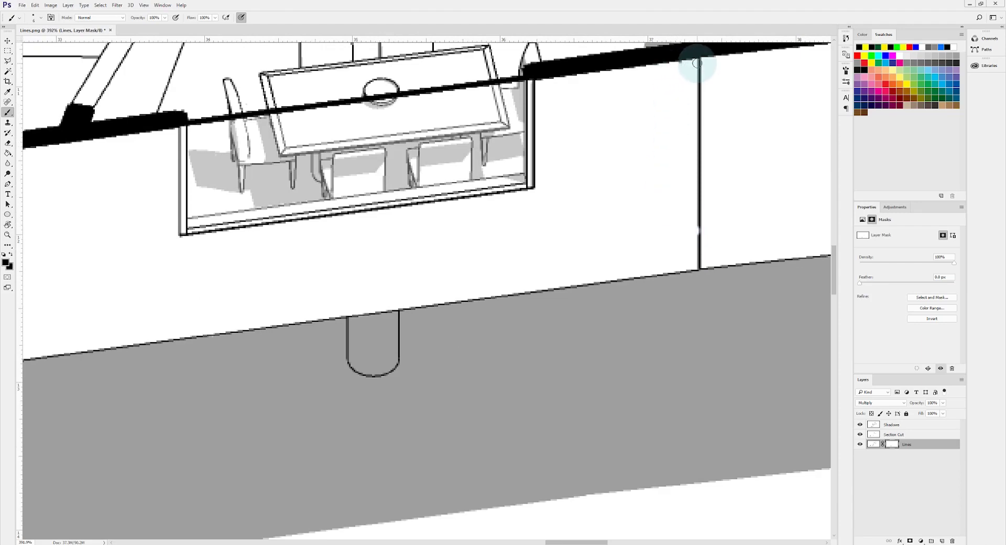
shift+click(699, 264)
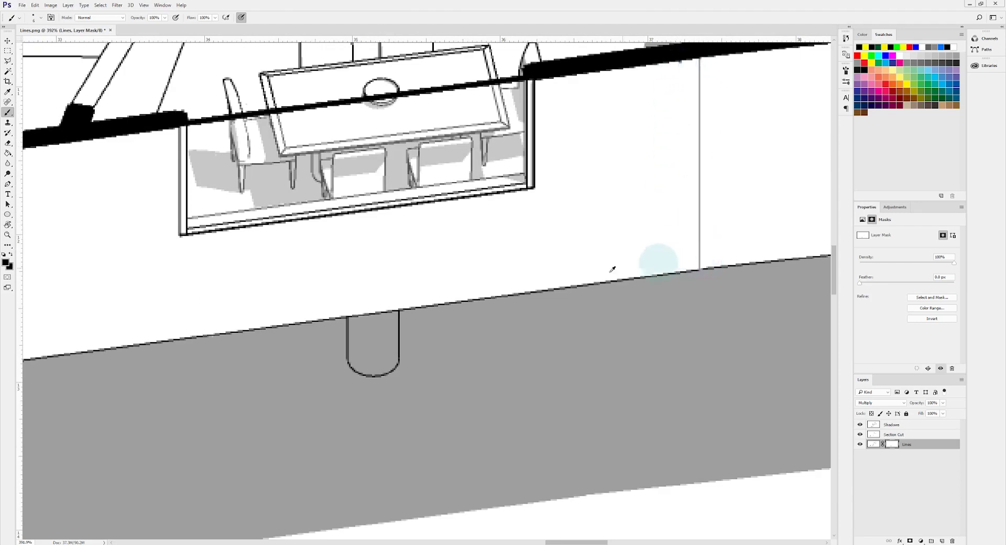
scroll(610, 268, down, 5)
- Mask out the surplus inner line along the outer side wall of the LIVING wing's end bedroom
scroll(539, 225, up, 5)
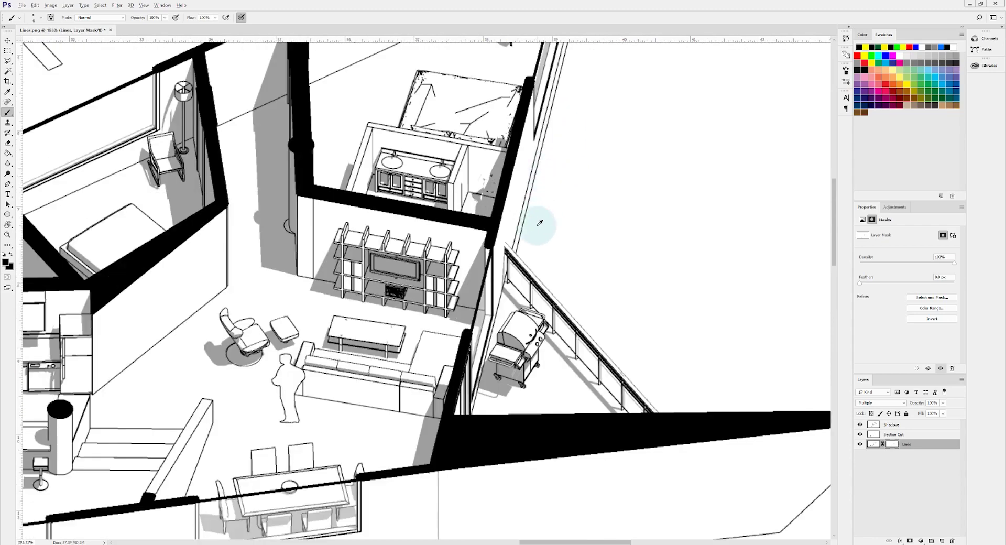
scroll(500, 260, up, 10)
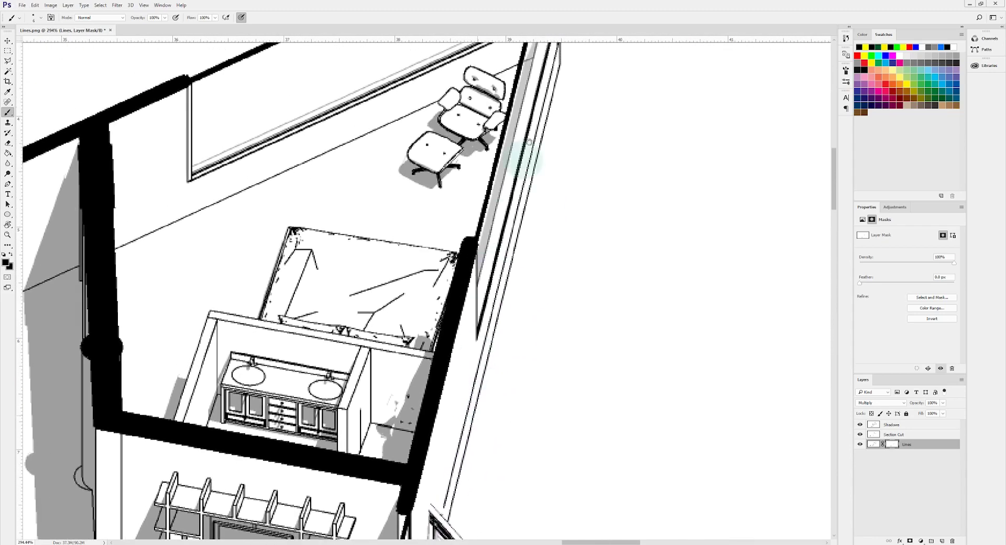
scroll(541, 181, down, 8)
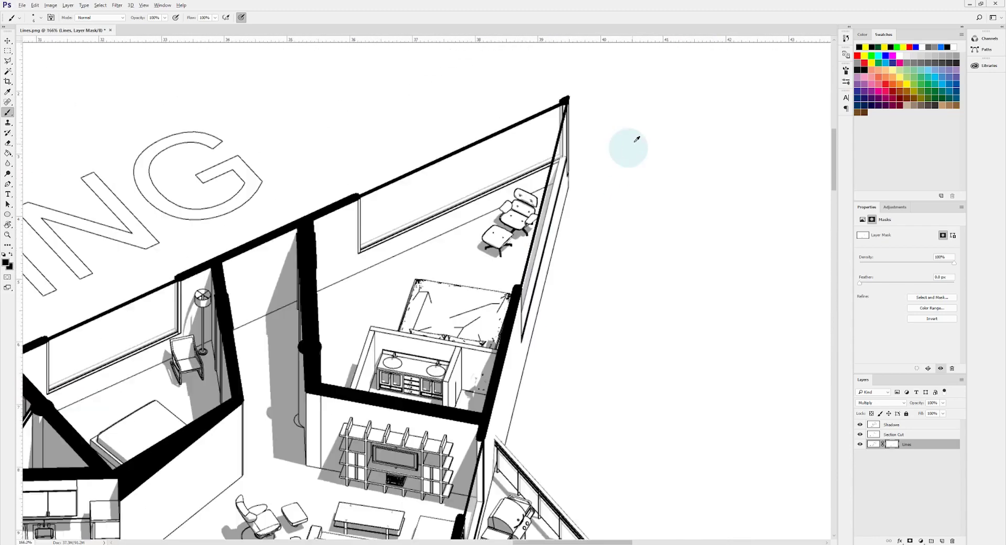
scroll(642, 211, down, 4)
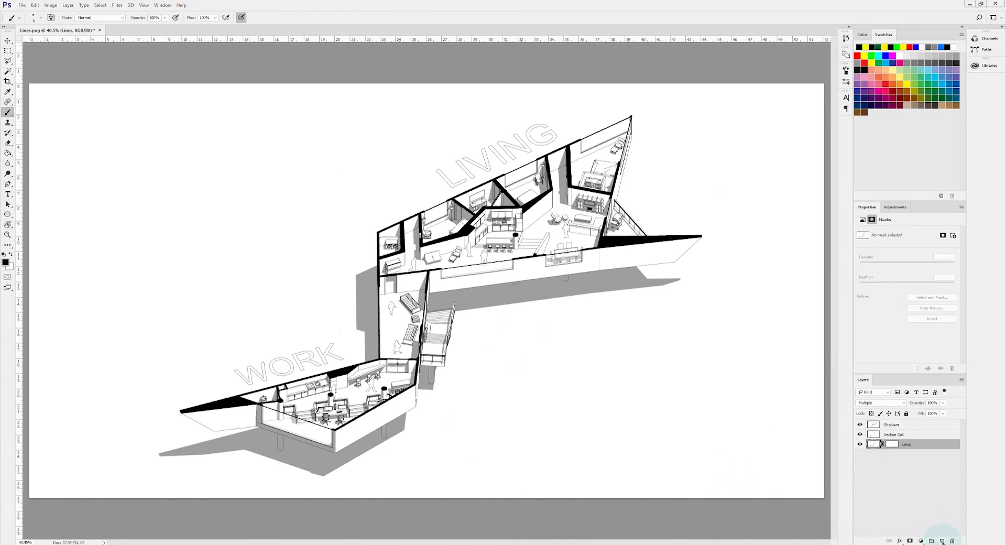
- Add a new layer named Color directly above the Lines layer
click(942, 540)
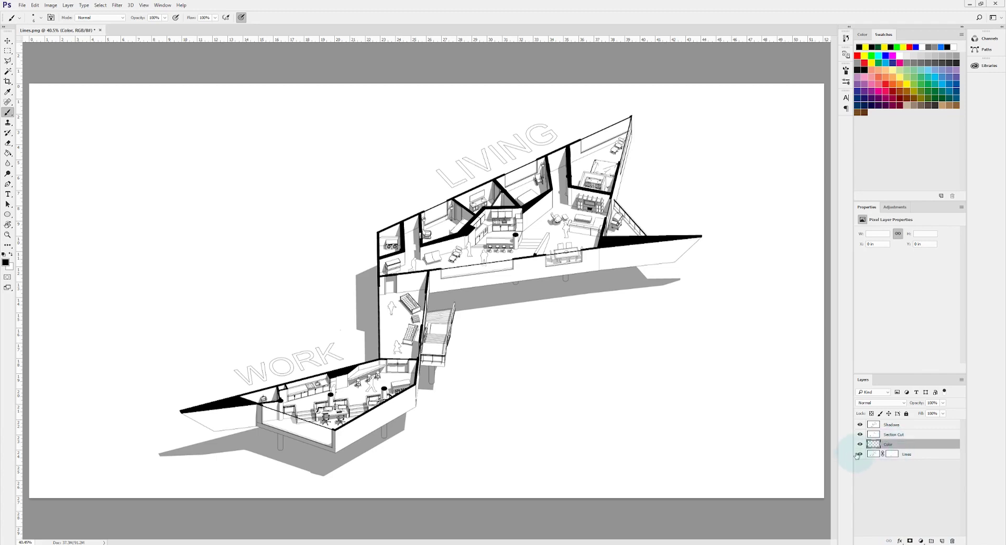
click(859, 454)
click(861, 454)
- With the Magic Wand on the Lines layer, select the floors of the LIVING wing's end bedroom, the adjoining passage and the living room
click(873, 455)
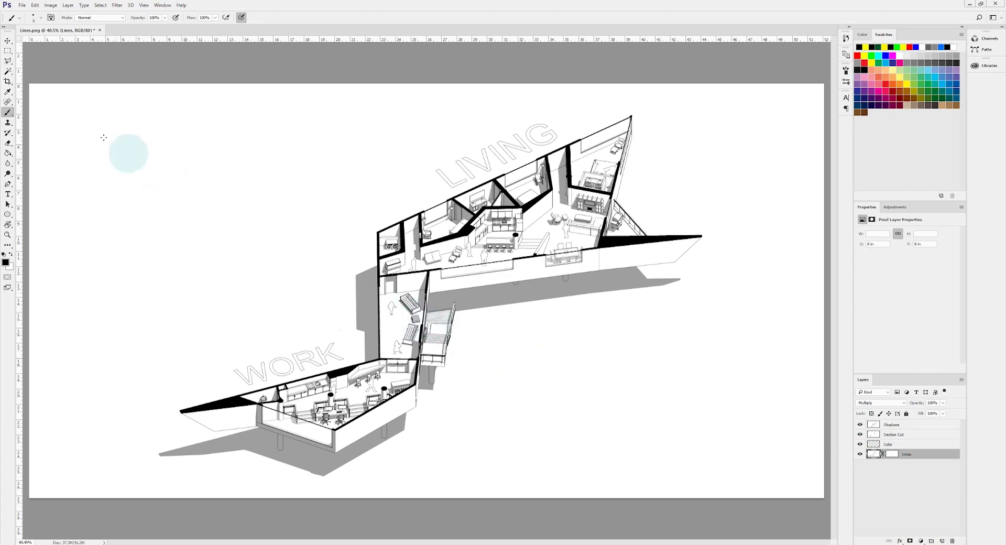
click(8, 71)
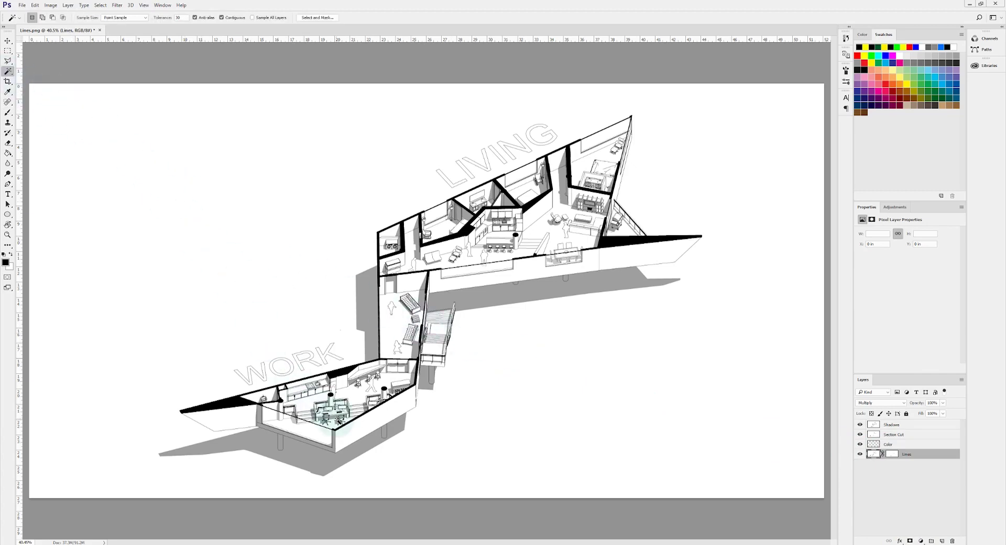
scroll(522, 213, up, 10)
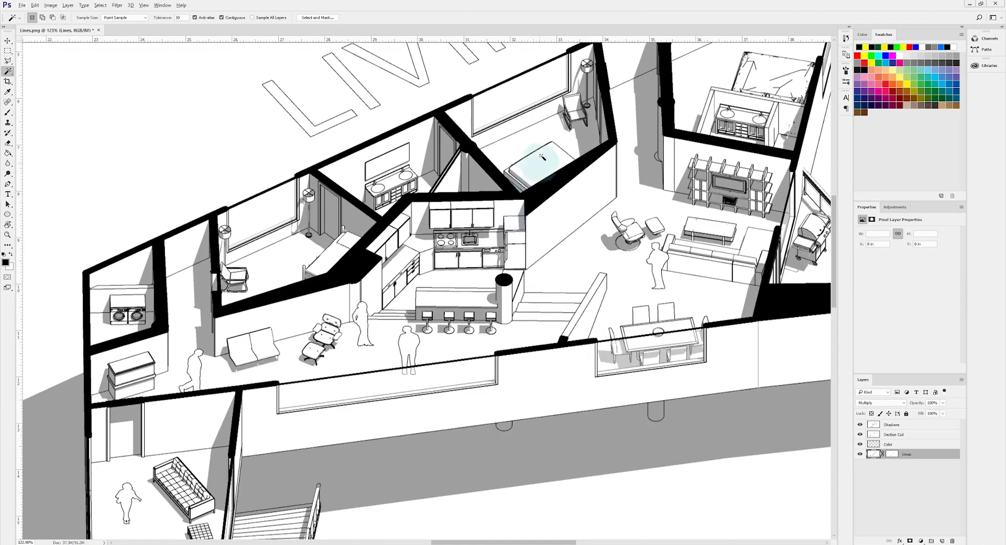
drag(533, 146, 463, 238)
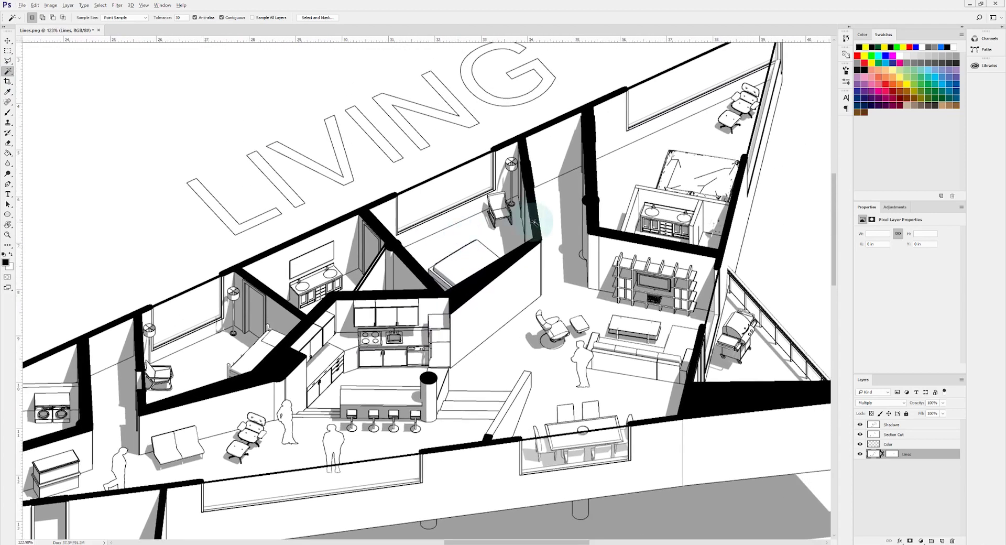
scroll(538, 223, up, 1)
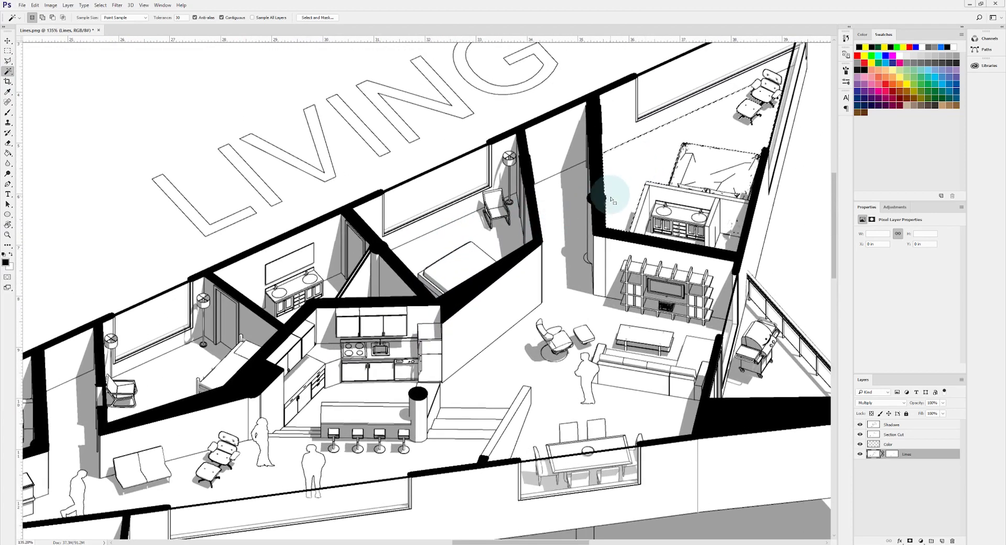
scroll(715, 233, up, 2)
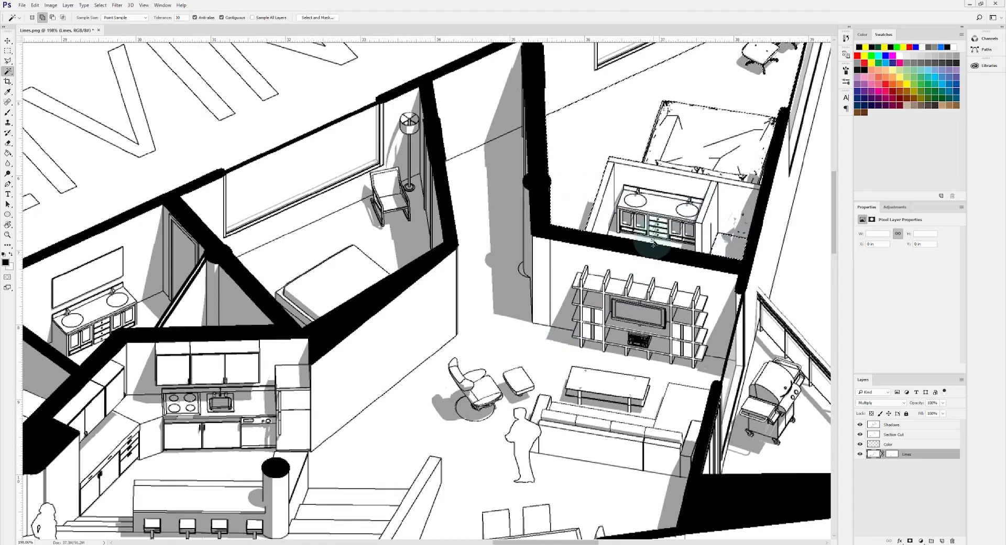
scroll(535, 268, down, 4)
drag(558, 252, 515, 282)
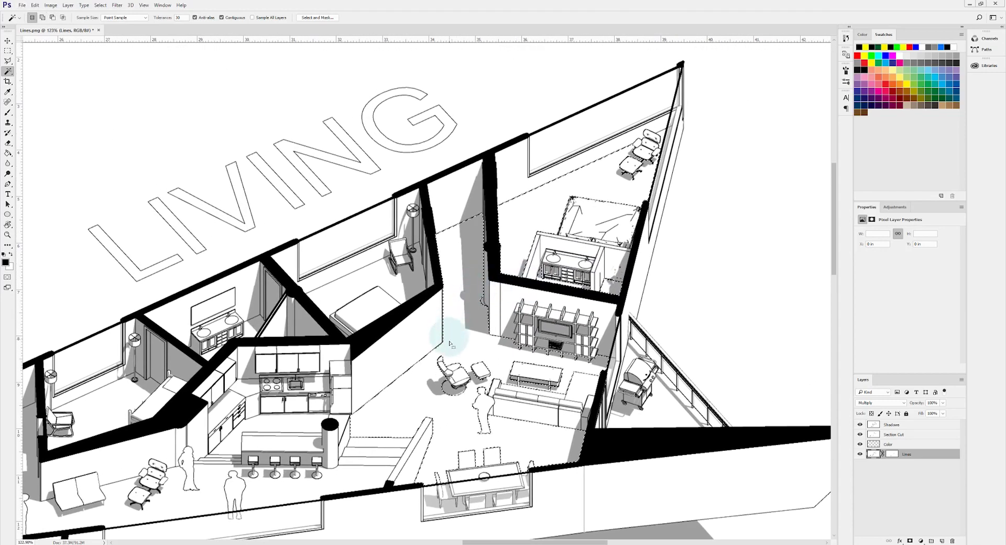
drag(449, 344, 530, 353)
- On the Color layer, fill the selected bedroom, passage and living room floors with the darker green using the Paint Bucket
click(893, 445)
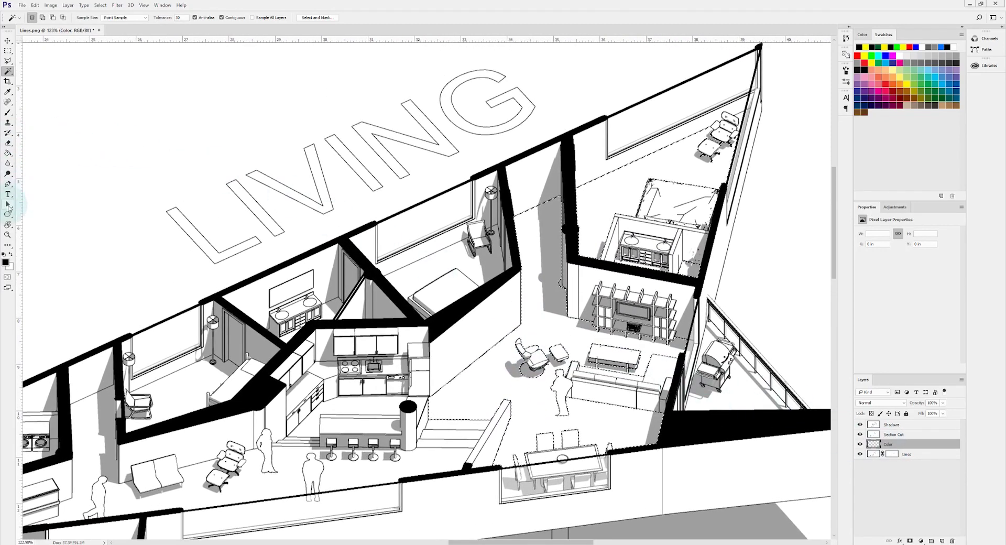
click(6, 153)
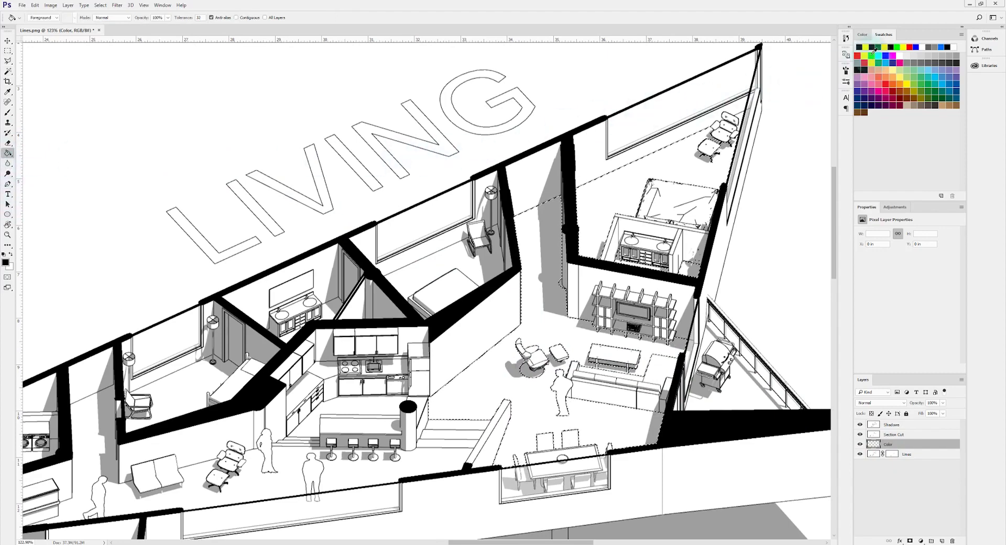
click(601, 226)
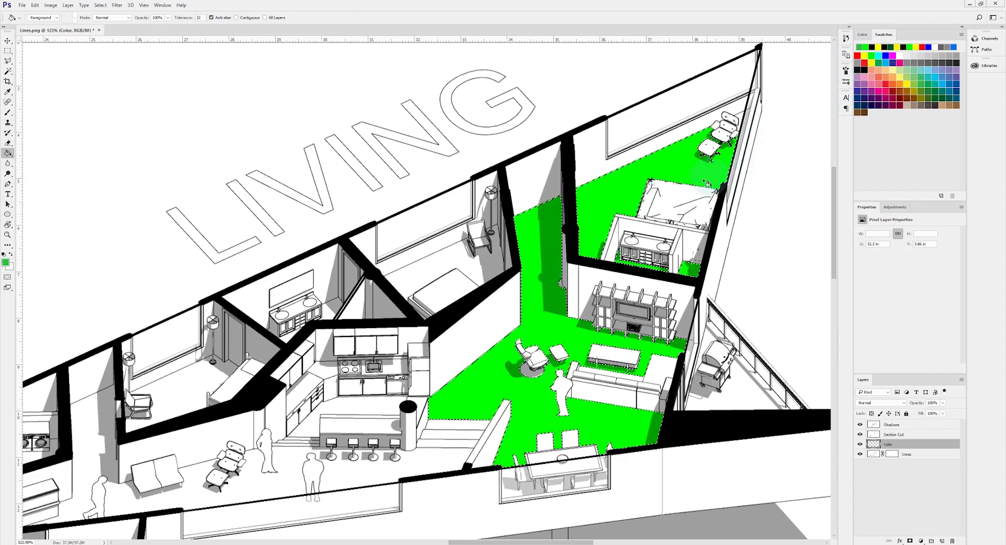
click(631, 190)
drag(572, 242, 636, 194)
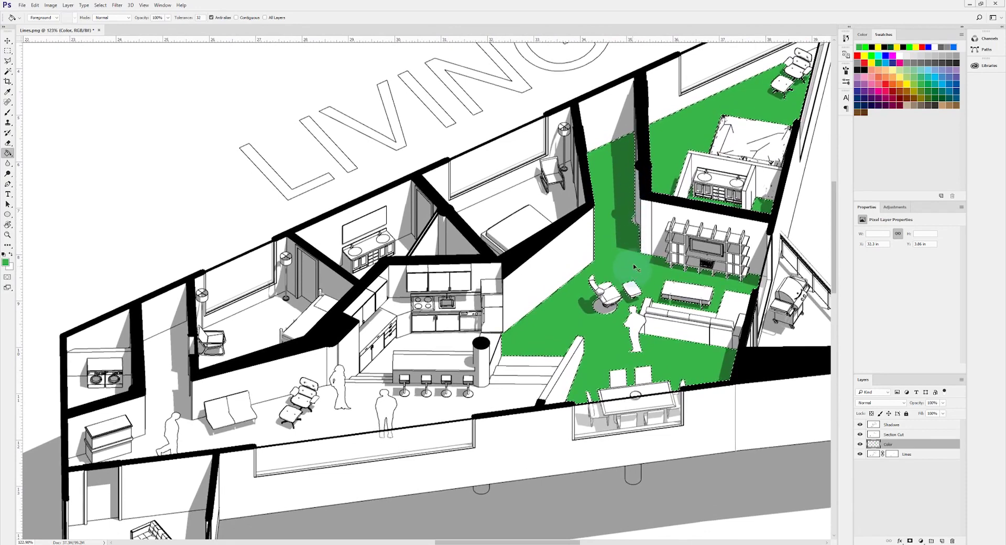
- From the Lines layer, select the LIVING wing's kitchen and hall floor, the wide steps and the middle bedroom's floor with the Magic Wand
click(911, 453)
key(w)
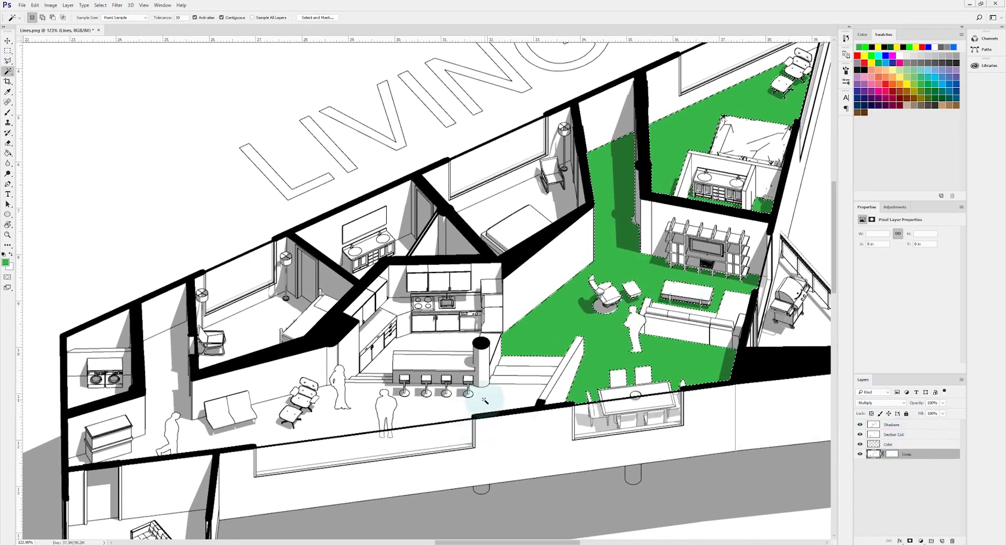
scroll(516, 381, up, 5)
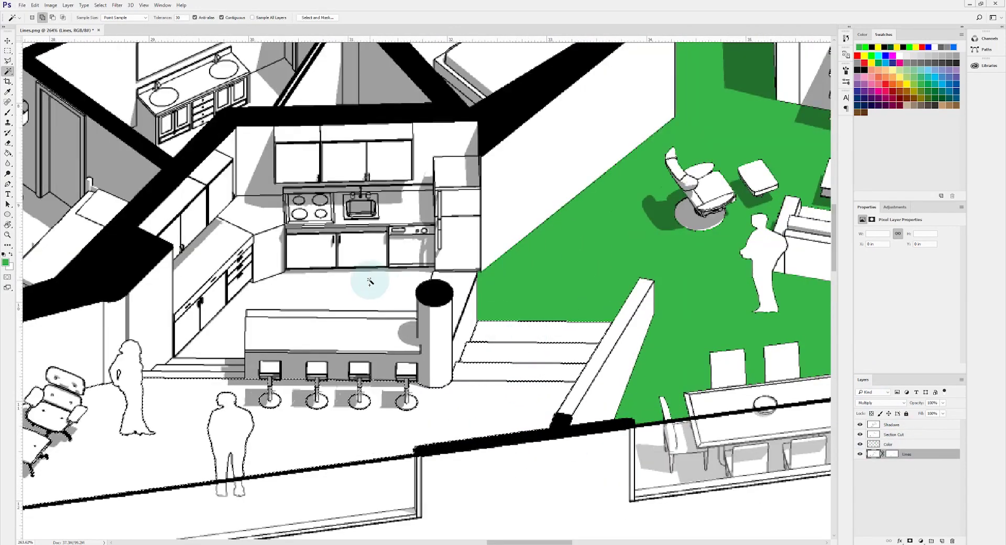
drag(403, 139, 337, 379)
scroll(414, 264, down, 3)
drag(359, 291, 503, 279)
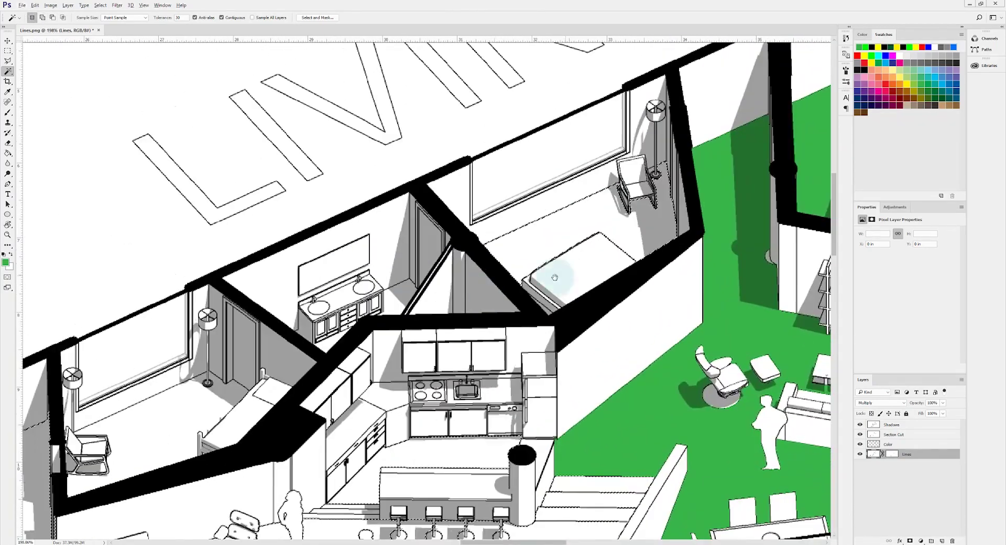
- Add the floors of the bathroom, the other small bedroom and the laundry room to the selection
drag(324, 346, 483, 253)
shift+click(341, 314)
scroll(236, 383, up, 5)
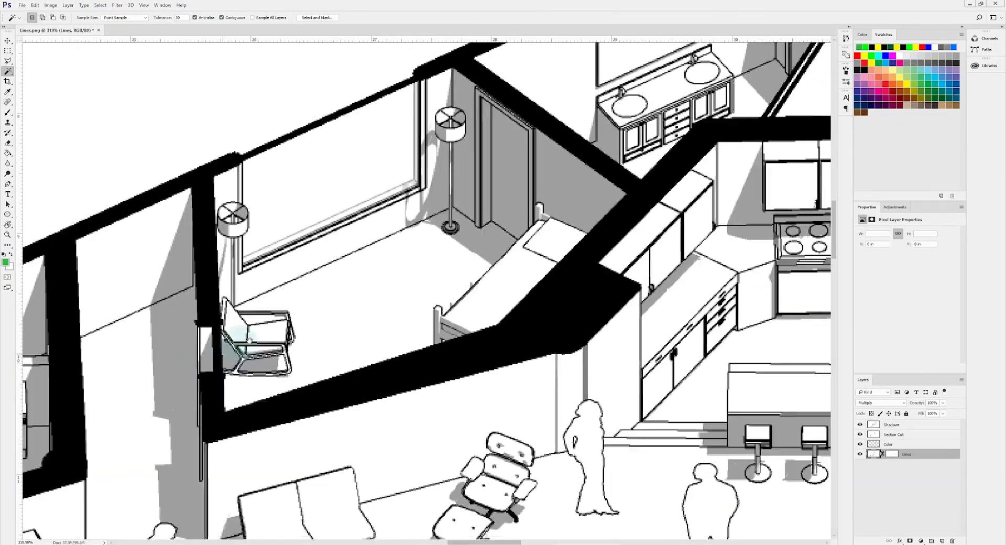
drag(236, 344, 478, 195)
scroll(197, 326, down, 3)
scroll(215, 392, up, 5)
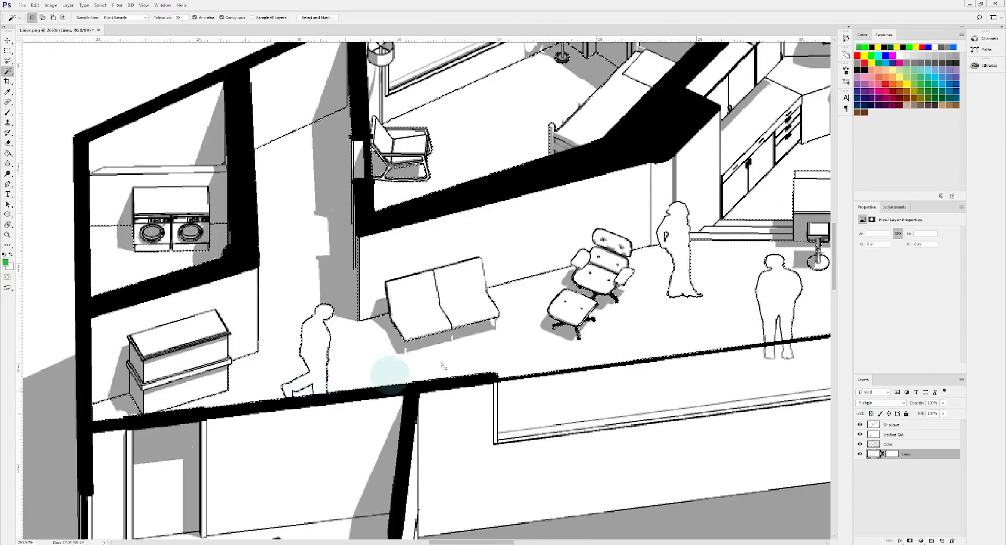
scroll(543, 391, down, 5)
scroll(443, 281, up, 3)
scroll(386, 352, down, 3)
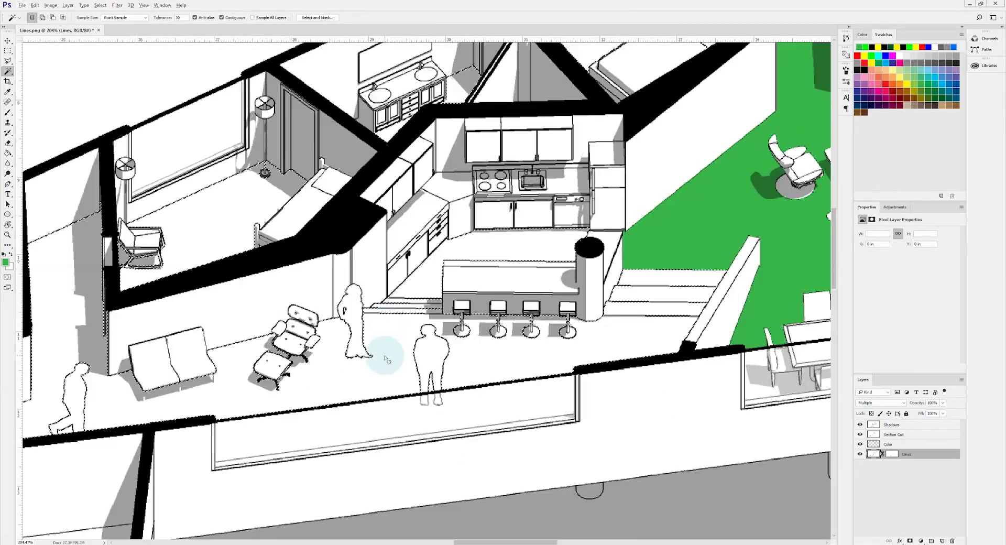
key(g)
click(408, 345)
scroll(275, 444, down, 2)
scroll(808, 320, up, 6)
scroll(654, 330, down, 4)
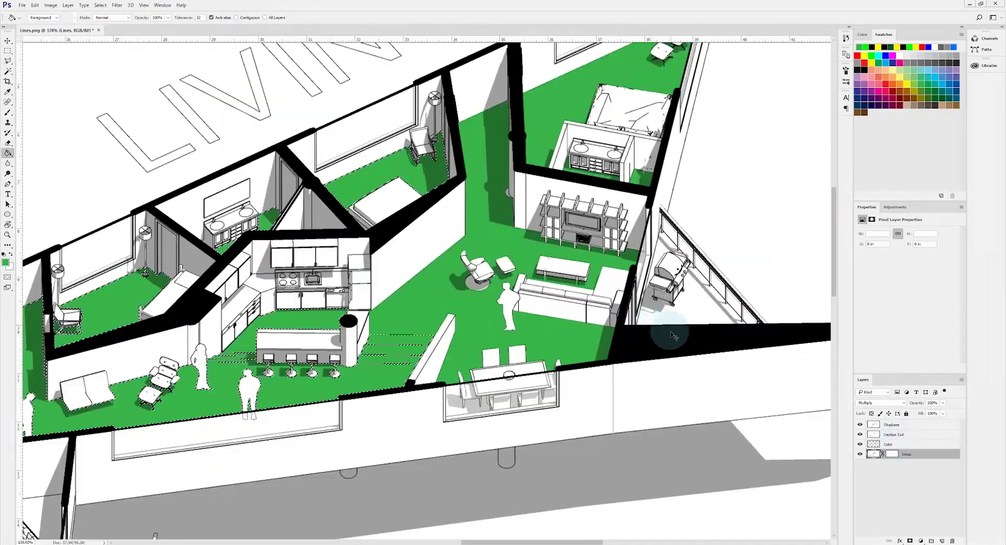
key(ctrl+z)
- Fill the selected LIVING floors with green on the Color layer, and fill the grill terrace's floor in the same green
click(889, 443)
click(393, 367)
click(906, 454)
key(w)
scroll(717, 297, up, 4)
click(702, 306)
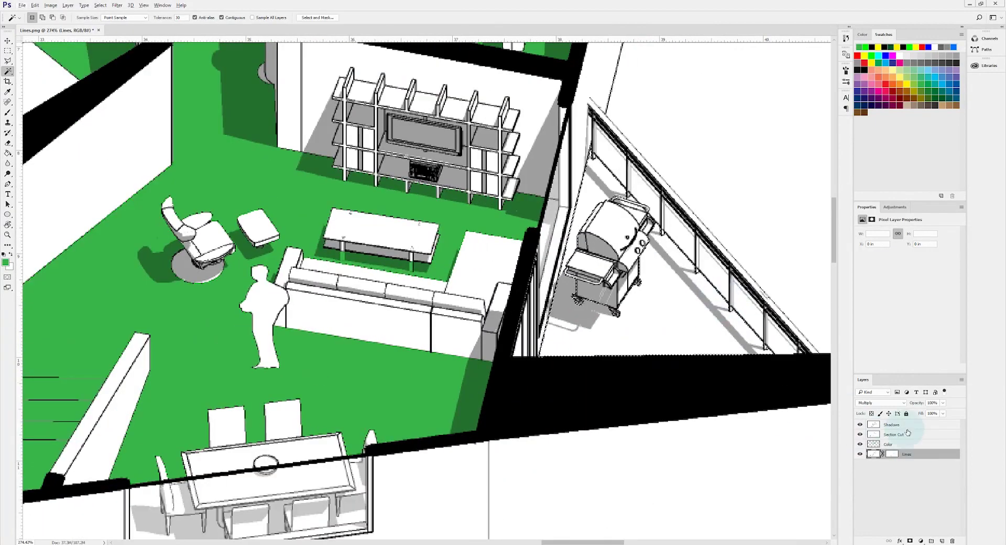
click(925, 444)
scroll(439, 324, down, 6)
key(g)
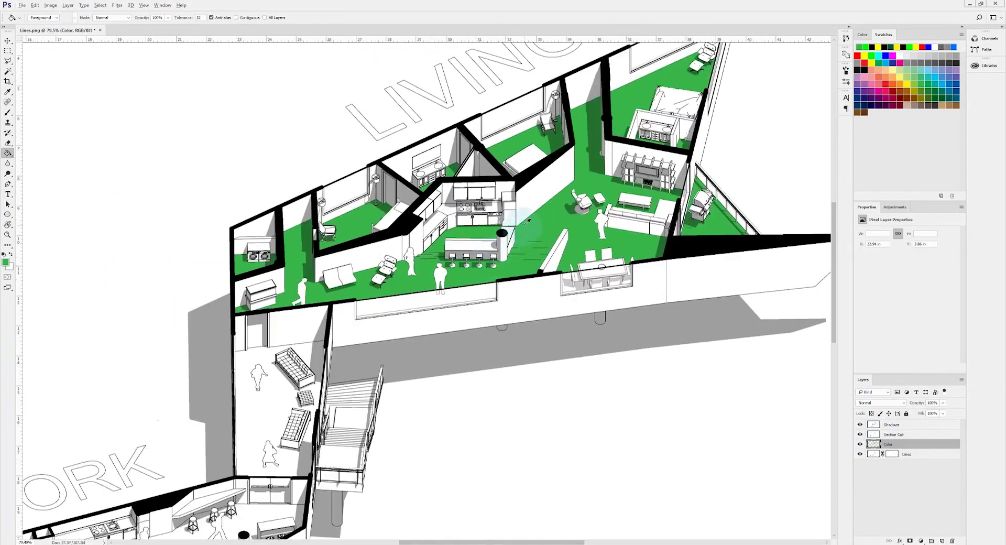
- From the Lines layer, select the WORK wing's main floor with the Magic Wand, adding the areas around the desk nearest the bookshelf
scroll(439, 324, up, 3)
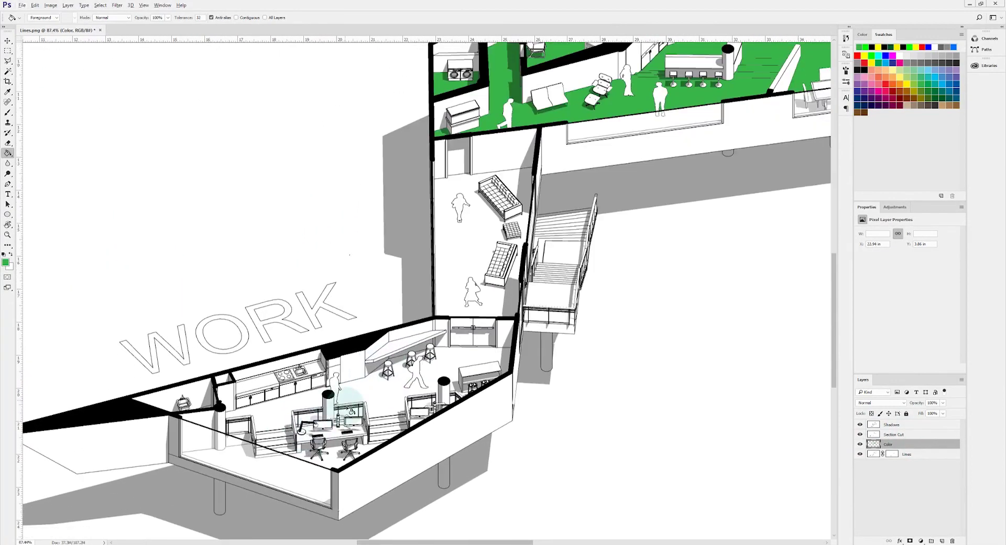
key(alt+bracketleft)
key(w)
scroll(407, 398, up, 5)
click(416, 358)
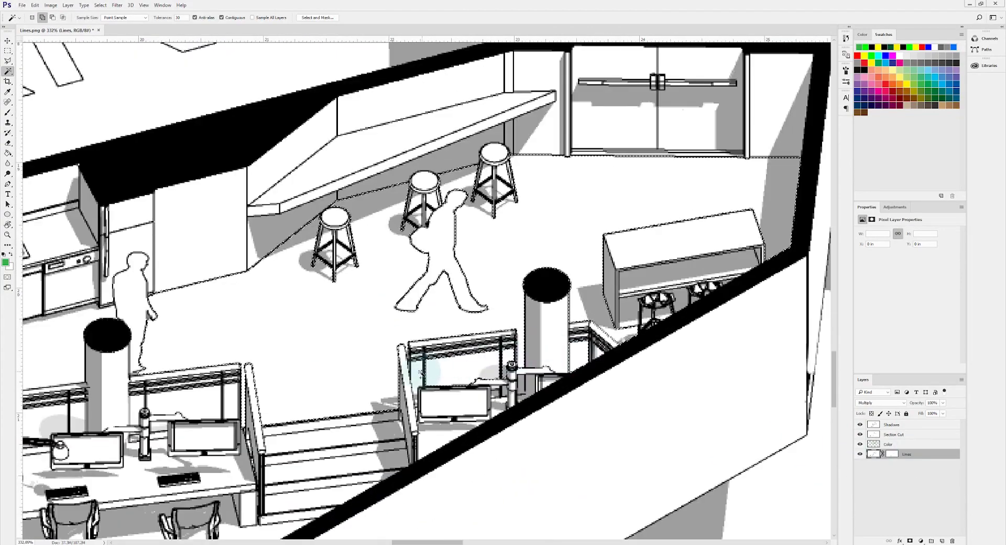
shift+click(420, 373)
drag(424, 429, 574, 344)
shift+click(449, 413)
- Add the remaining WORK floor patches around the double desk, its steps and railings, and the bar stools to the selection
drag(272, 432, 518, 360)
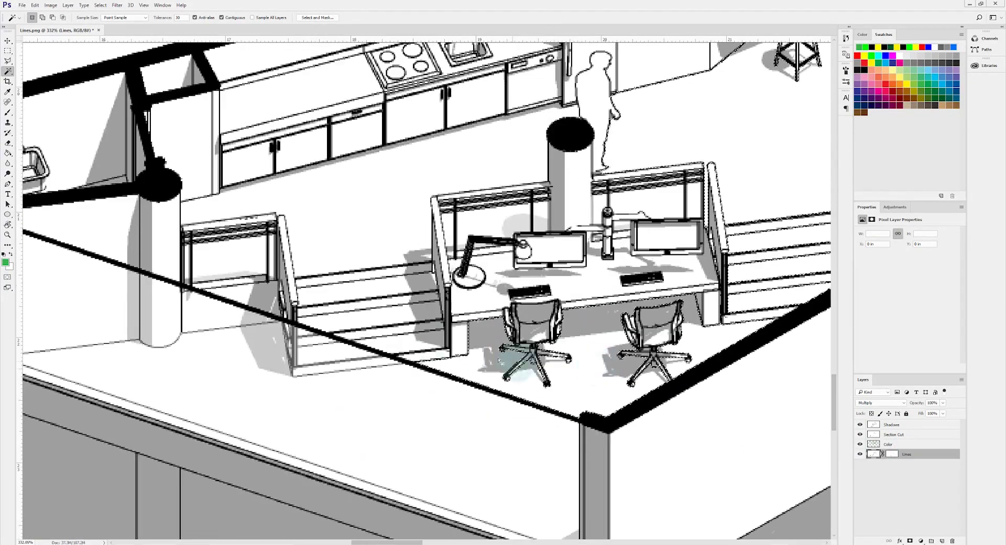
shift+click(375, 315)
drag(287, 322, 342, 367)
scroll(268, 261, up, 4)
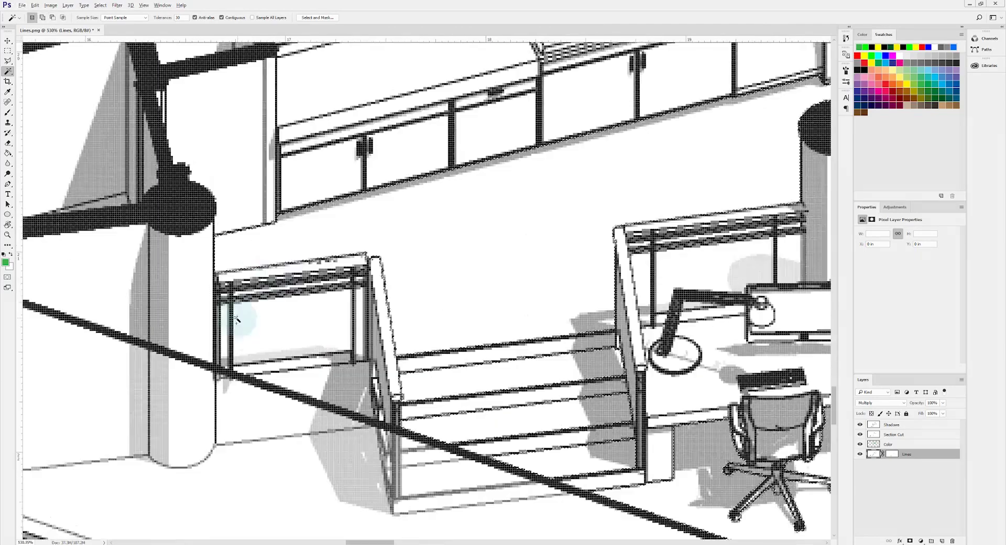
shift+click(236, 319)
drag(612, 280, 406, 316)
drag(671, 283, 344, 352)
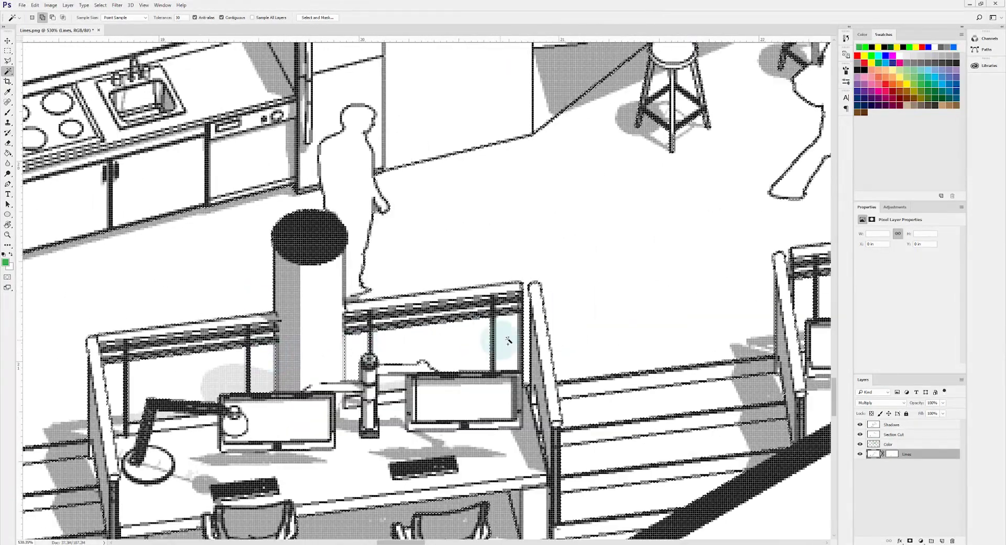
scroll(509, 341, down, 4)
drag(524, 303, 337, 380)
scroll(435, 271, up, 4)
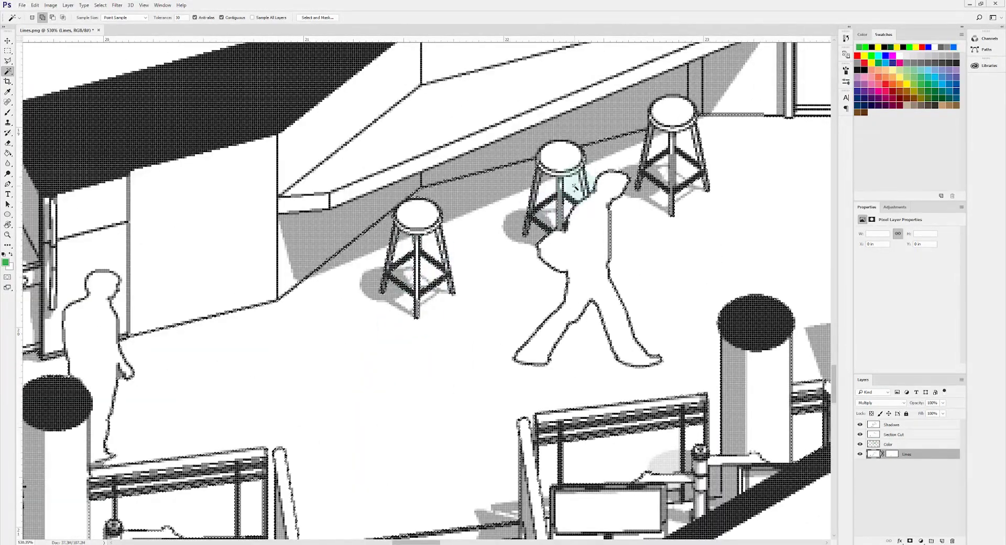
scroll(547, 191, down, 5)
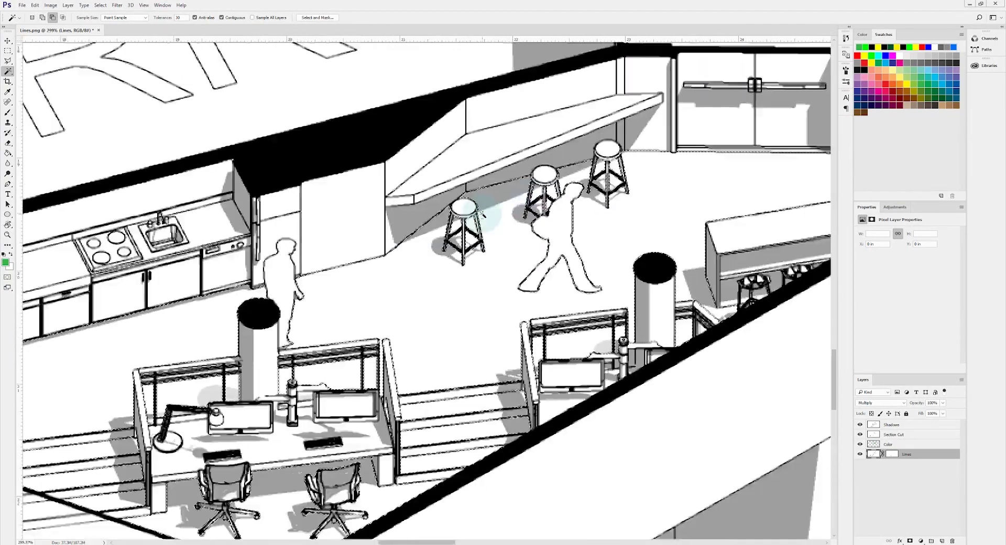
- Set yellow as the foreground colour for the Paint Bucket
key(g)
click(864, 55)
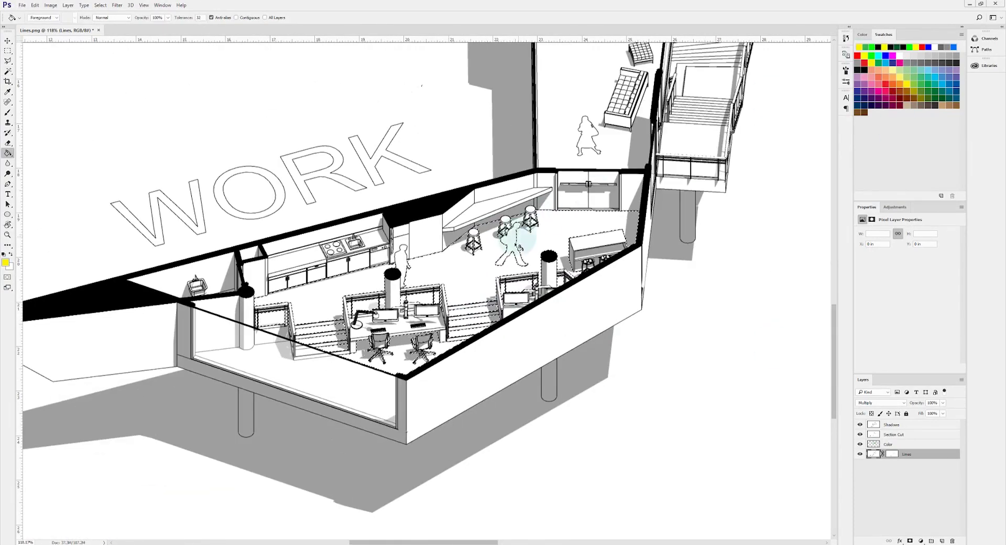
click(516, 225)
scroll(510, 260, up, 1)
drag(510, 260, 499, 288)
scroll(553, 204, up, 2)
drag(554, 204, 535, 289)
click(907, 444)
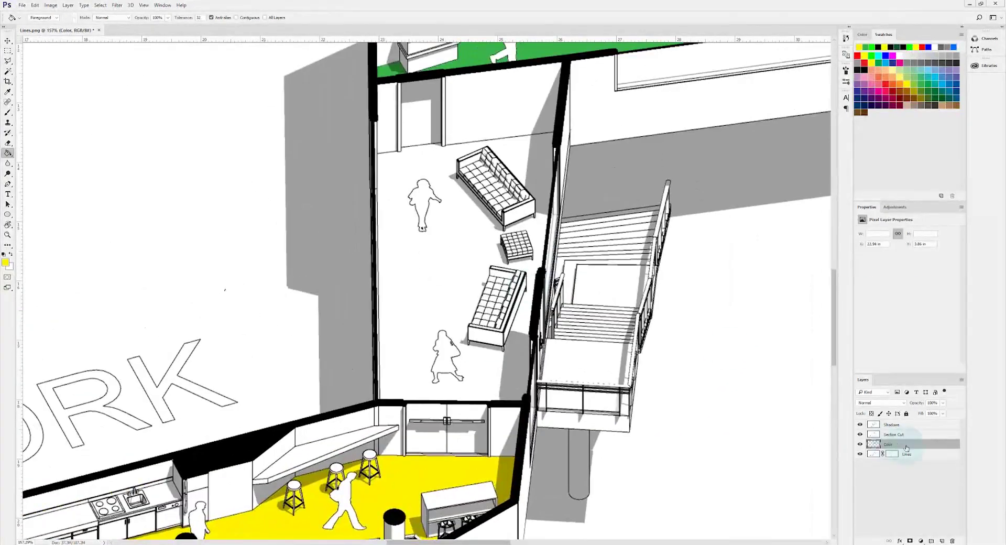
click(910, 454)
scroll(459, 432, down, 1)
key(ctrl+d)
key(ctrl+z)
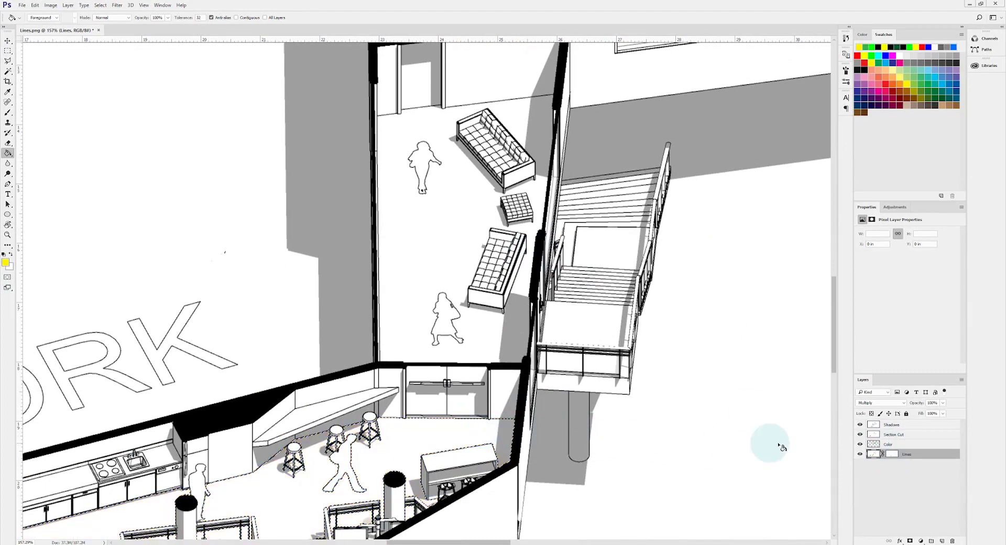
- Fill the selected WORK floor with yellow on the Color layer, and fill the connecting lounge's floor in the same yellow
click(888, 446)
click(474, 433)
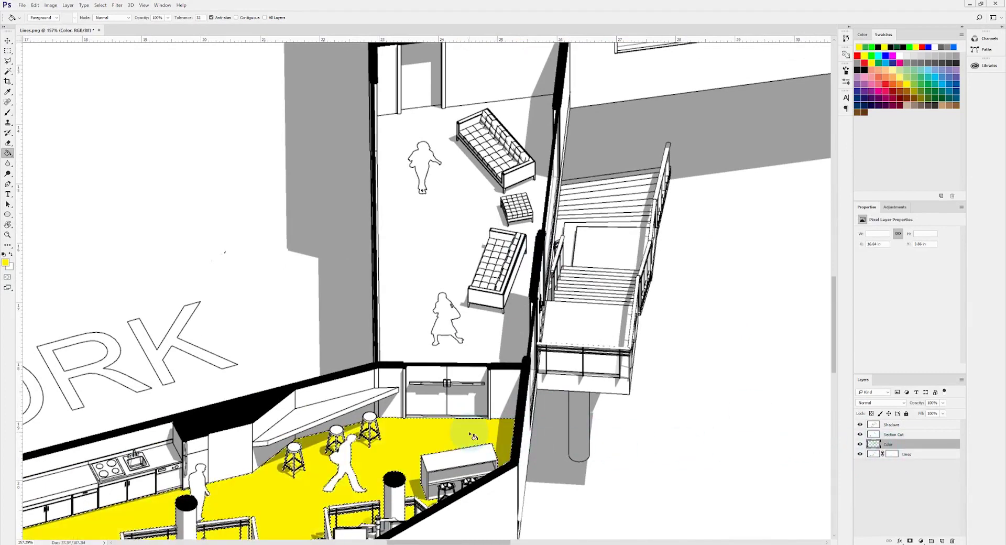
click(924, 453)
key(w)
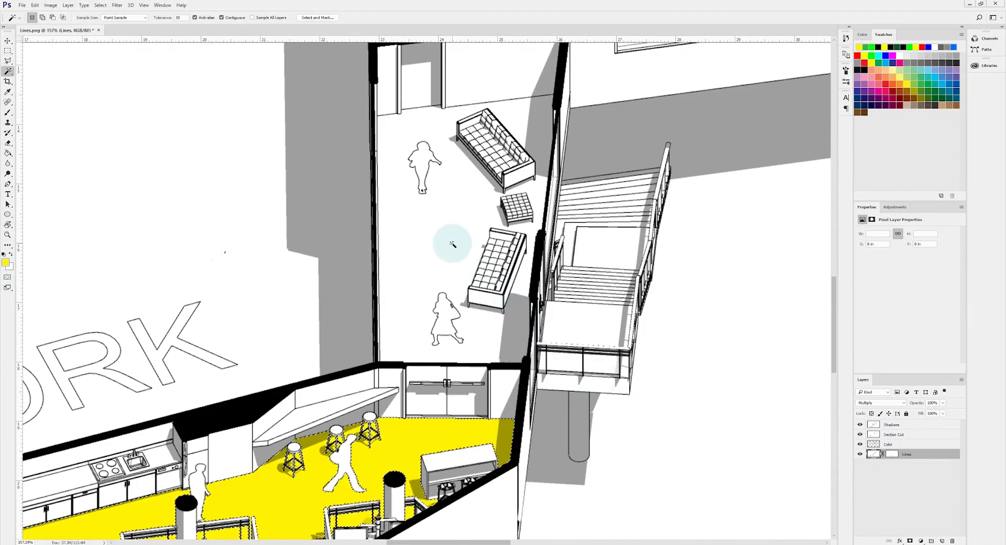
click(453, 242)
drag(456, 236, 440, 284)
click(888, 444)
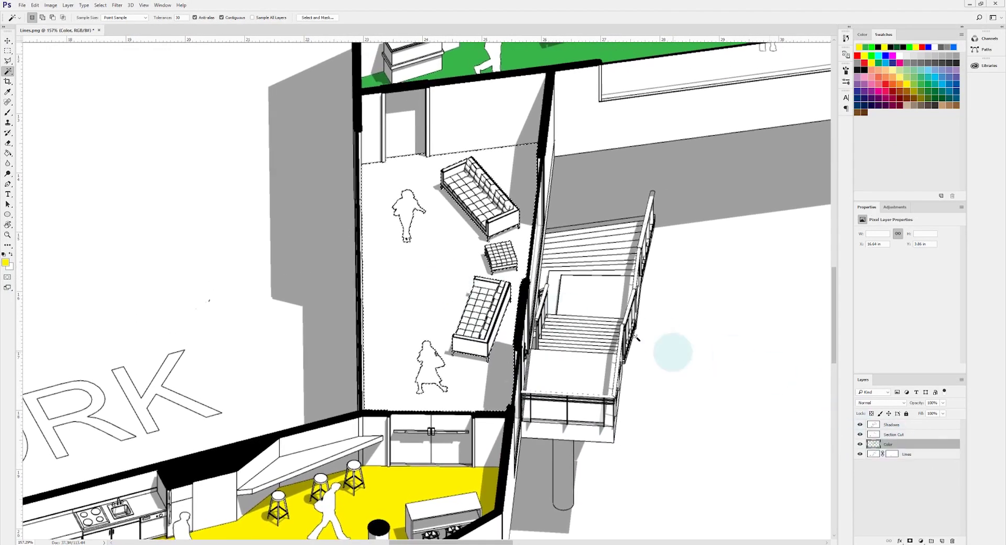
key(g)
click(459, 283)
scroll(461, 283, down, 6)
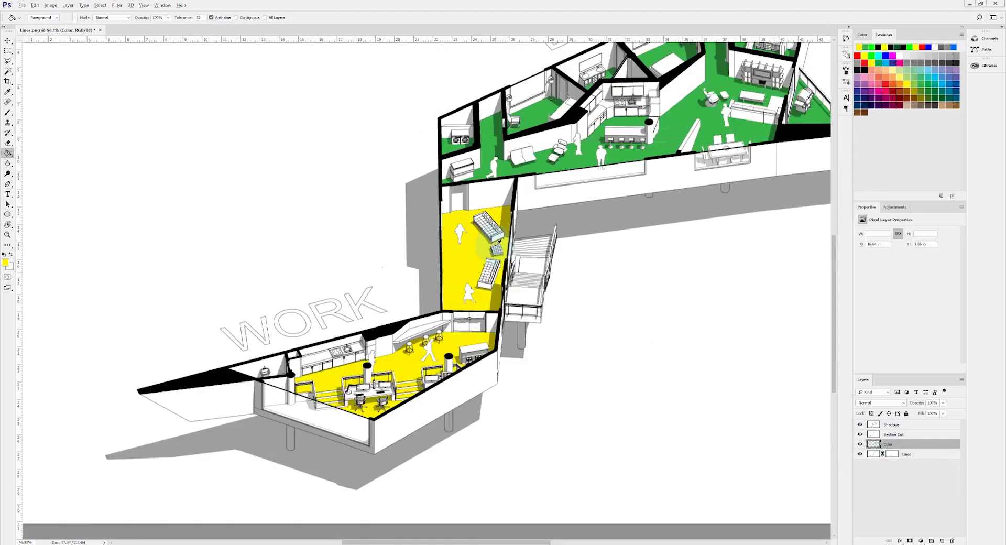
scroll(541, 284, up, 2)
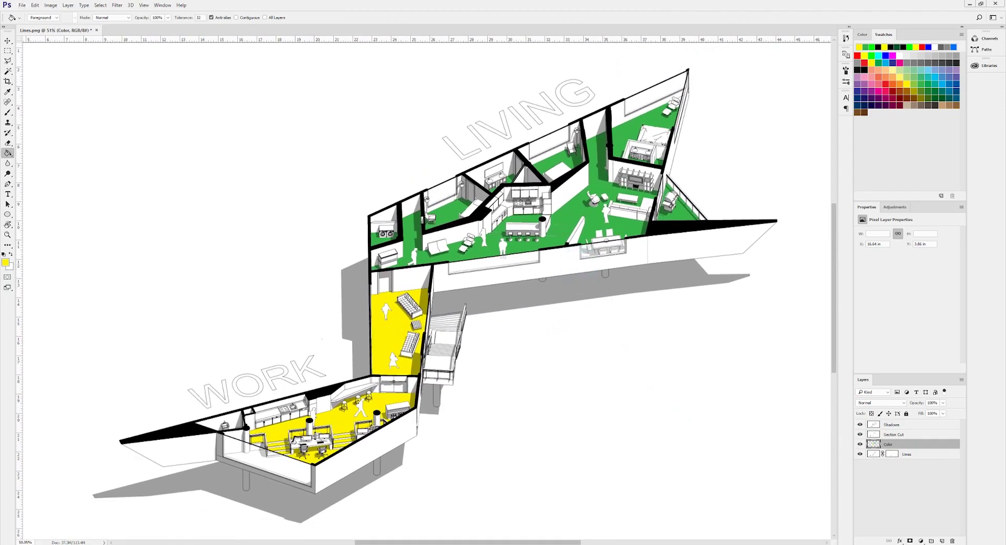
- Add a layer named Color Window and place it directly beneath the Color layer, above Lines
click(859, 444)
click(859, 444)
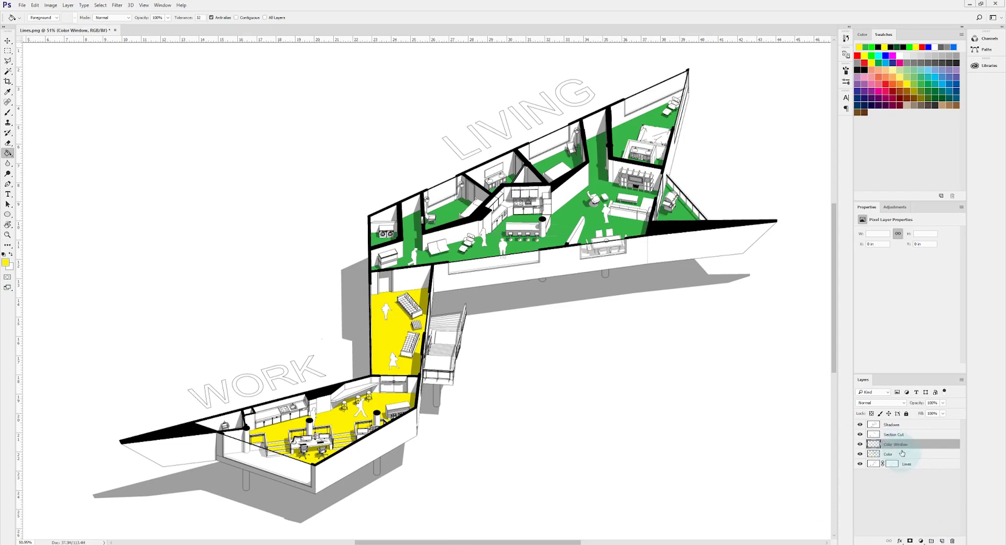
drag(901, 453, 884, 463)
click(860, 464)
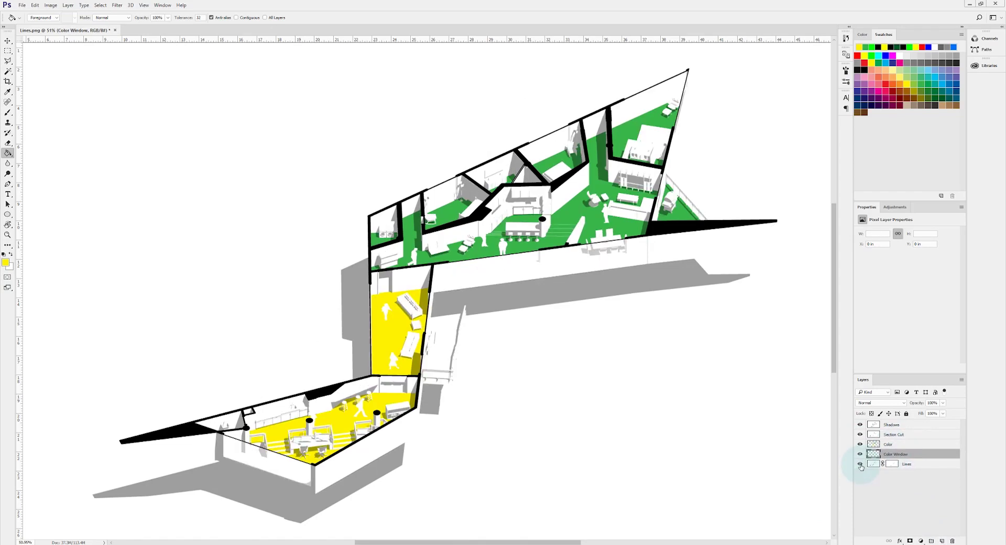
click(860, 464)
- Select the floor seen through the WORK wing's end window from the Lines layer and fill it with yellow on the Color Window layer
click(907, 464)
key(w)
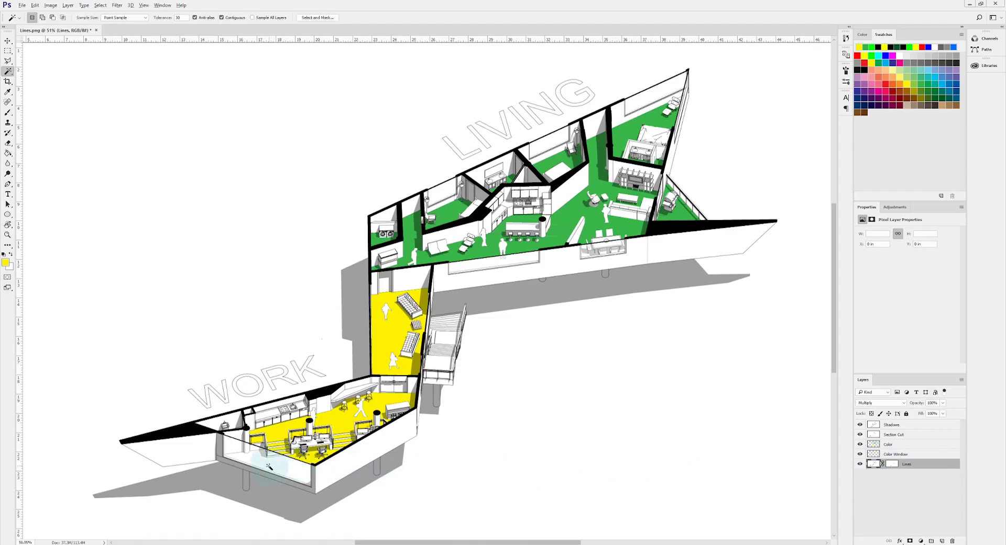
scroll(265, 459, up, 6)
scroll(293, 442, up, 1)
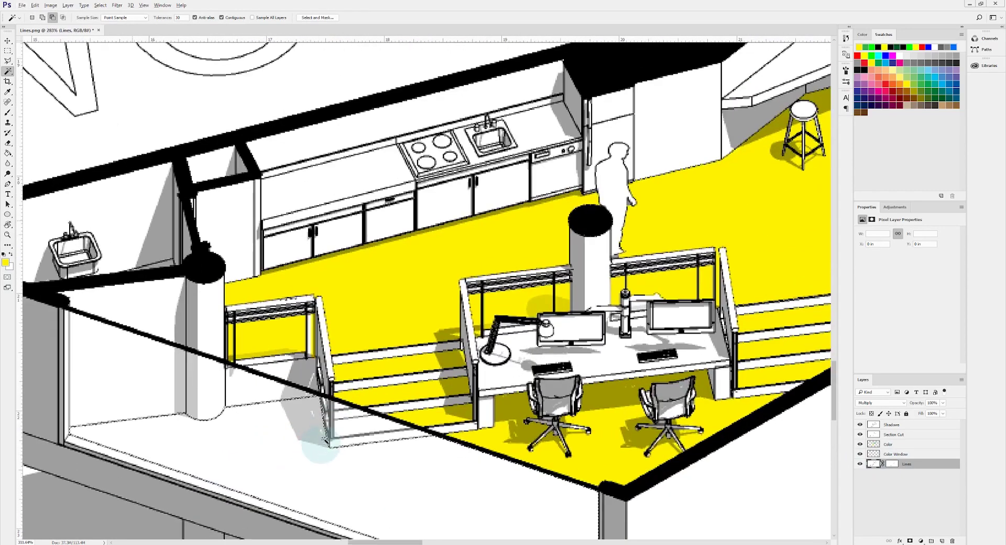
scroll(340, 410, up, 2)
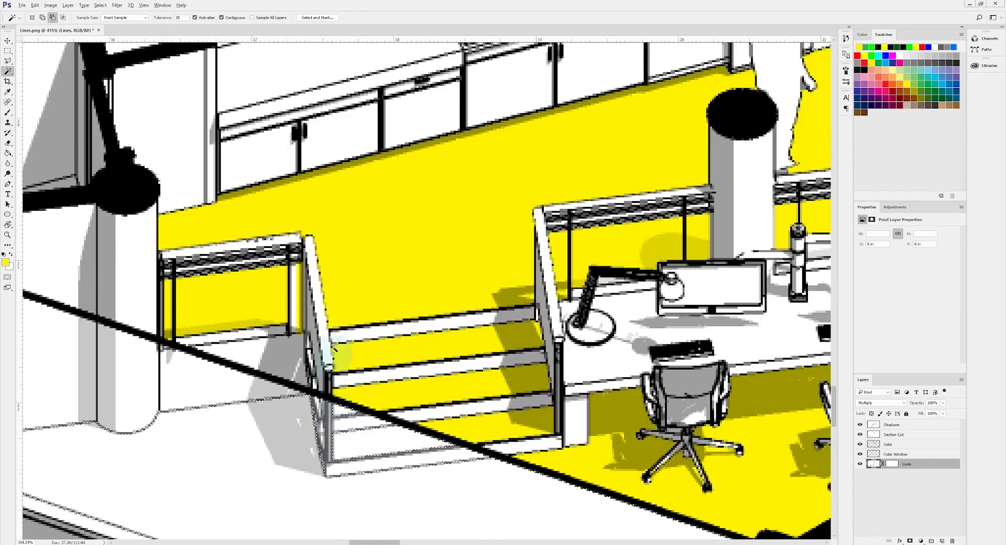
scroll(340, 410, down, 3)
scroll(464, 414, down, 1)
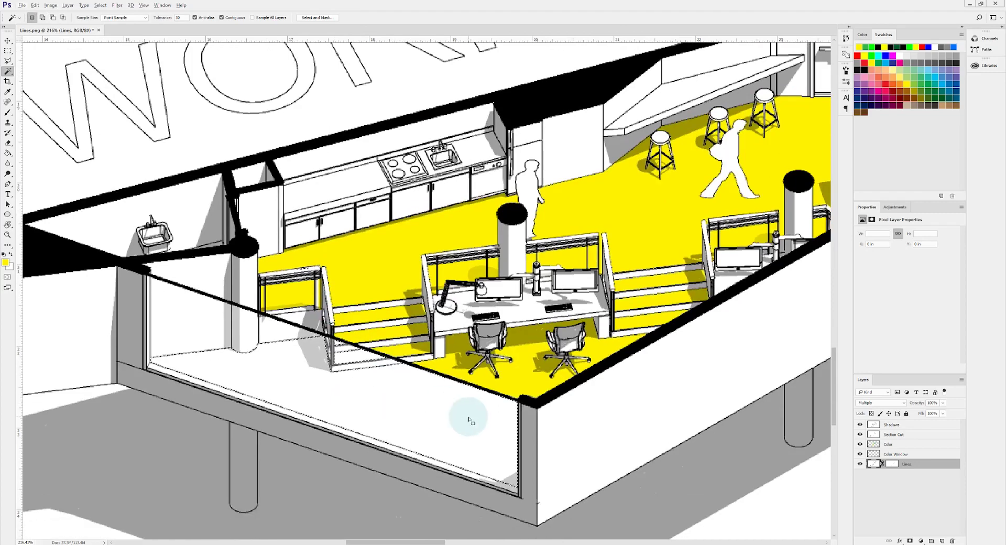
click(895, 453)
key(g)
click(432, 415)
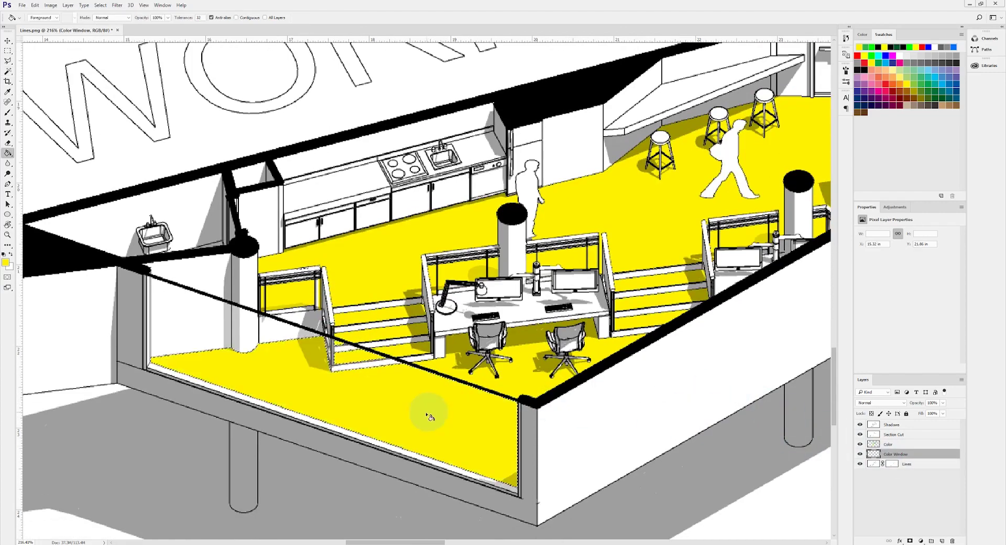
- Select the floor seen through the LIVING wing's two front windows from the Lines layer and fill it with green on Color Window
scroll(440, 416, down, 4)
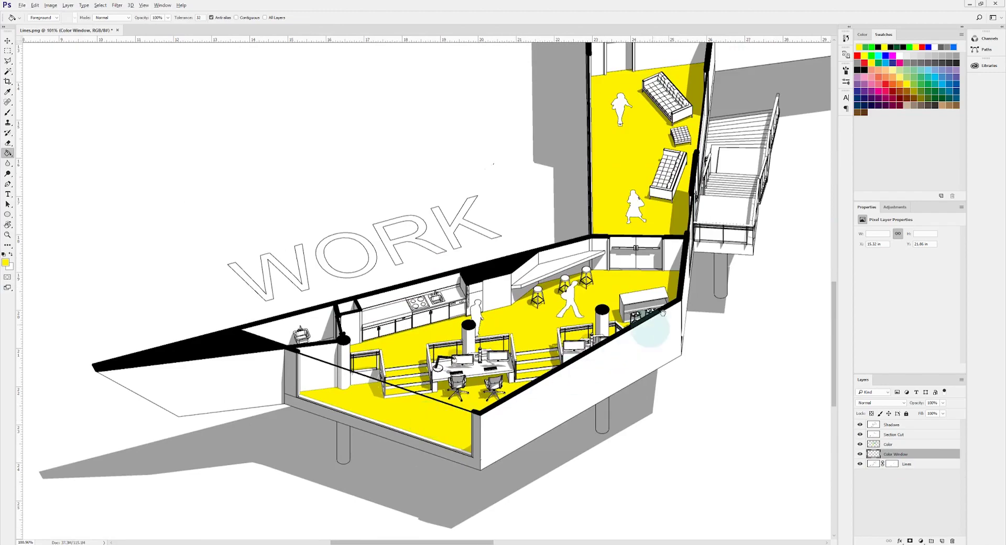
drag(671, 307, 431, 470)
scroll(684, 174, up, 4)
drag(627, 222, 584, 276)
click(921, 463)
key(w)
scroll(693, 275, up, 2)
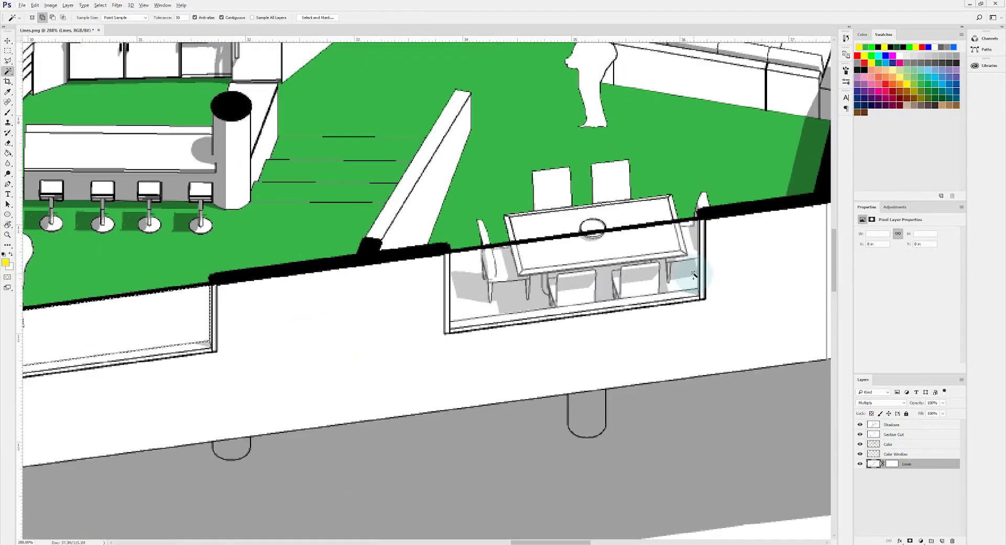
click(469, 303)
scroll(514, 304, down, 2)
click(913, 454)
click(865, 47)
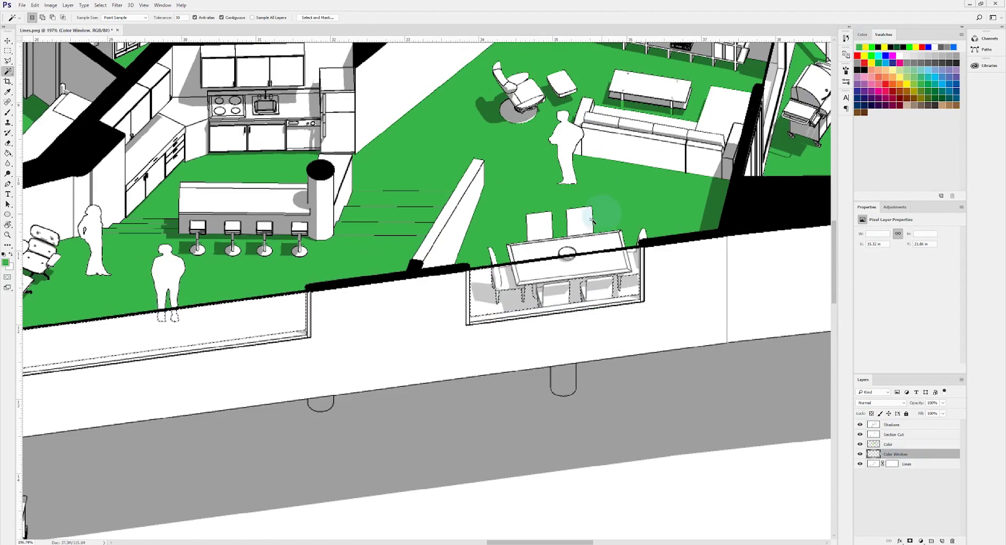
key(g)
click(583, 299)
- From the Lines layer, select the narrow floor areas seen through the windows in the LIVING wing's slanted end wall
scroll(584, 305, down, 2)
scroll(603, 300, down, 2)
click(923, 463)
scroll(631, 175, up, 4)
key(w)
drag(640, 126, 568, 336)
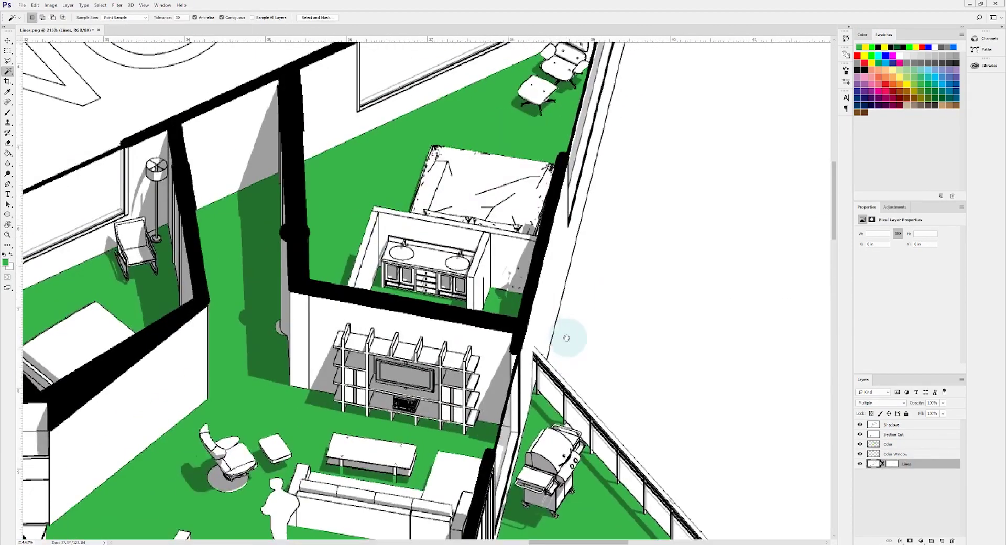
scroll(545, 207, up, 2)
key(g)
scroll(533, 209, down, 3)
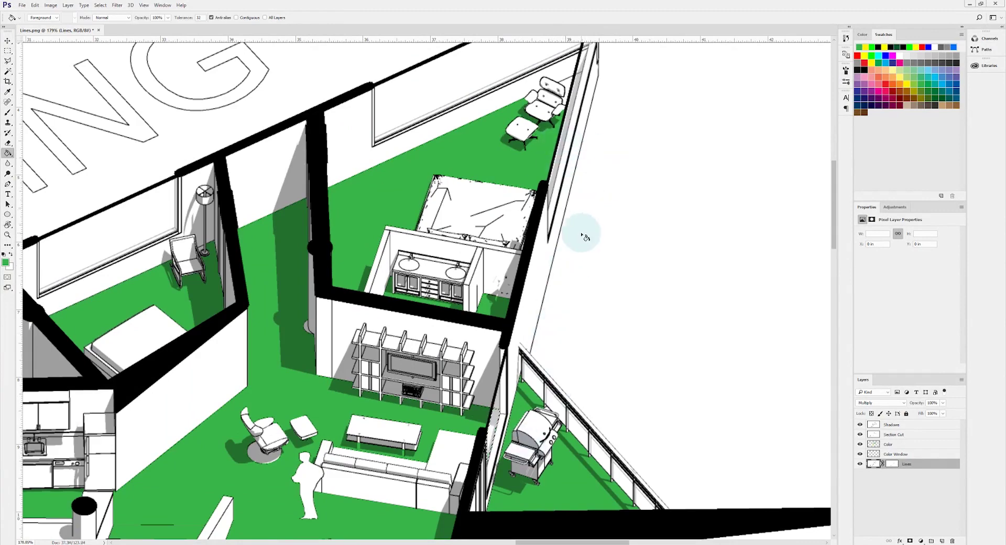
key(w)
key(g)
scroll(628, 162, down, 10)
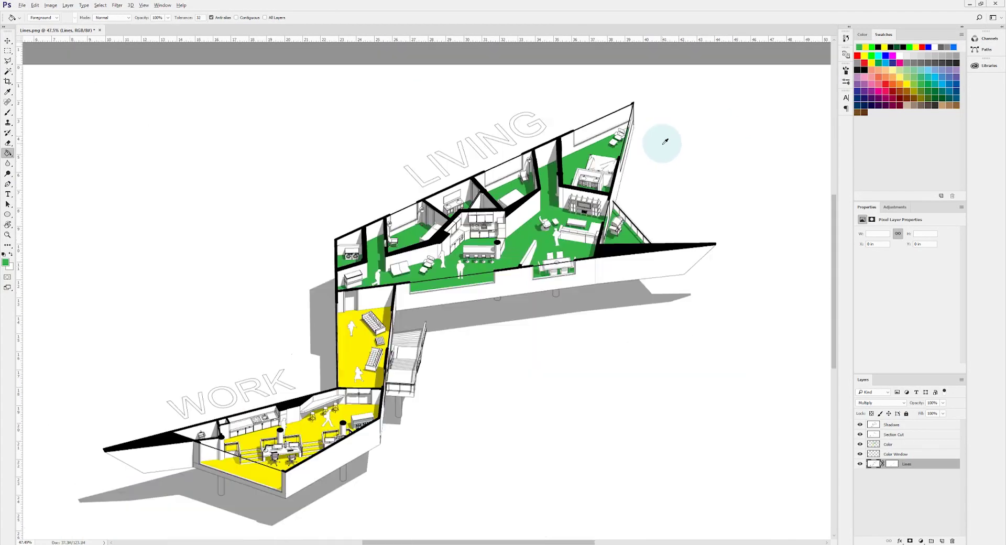
- Compare the drawing with the Color Window layer hidden and shown
click(860, 456)
click(859, 456)
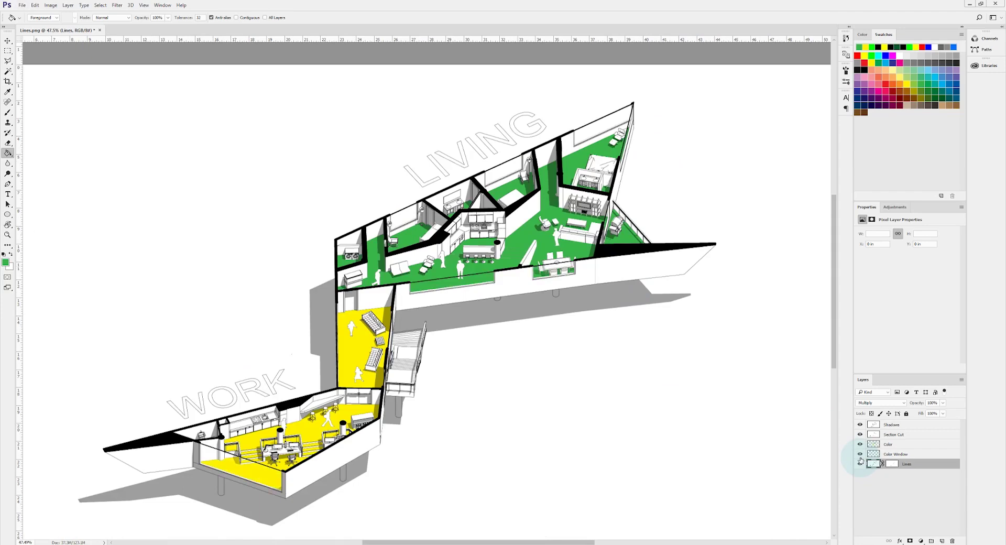
click(860, 456)
click(860, 455)
click(860, 455)
click(860, 455)
click(860, 455)
click(860, 456)
- Fill the selected end-wall window areas with green on Color Window, and toggle that layer's visibility to check the window fills
scroll(628, 178, up, 8)
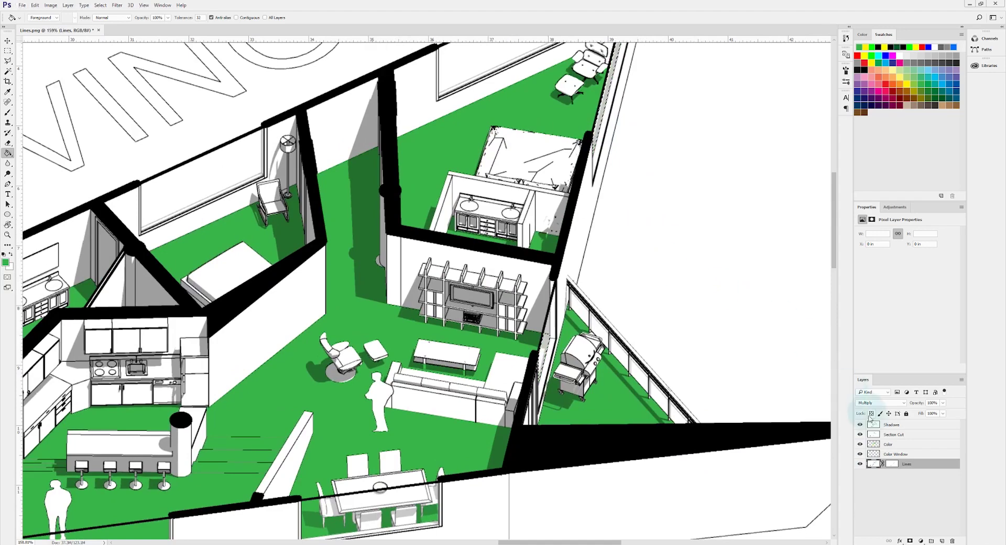
click(908, 458)
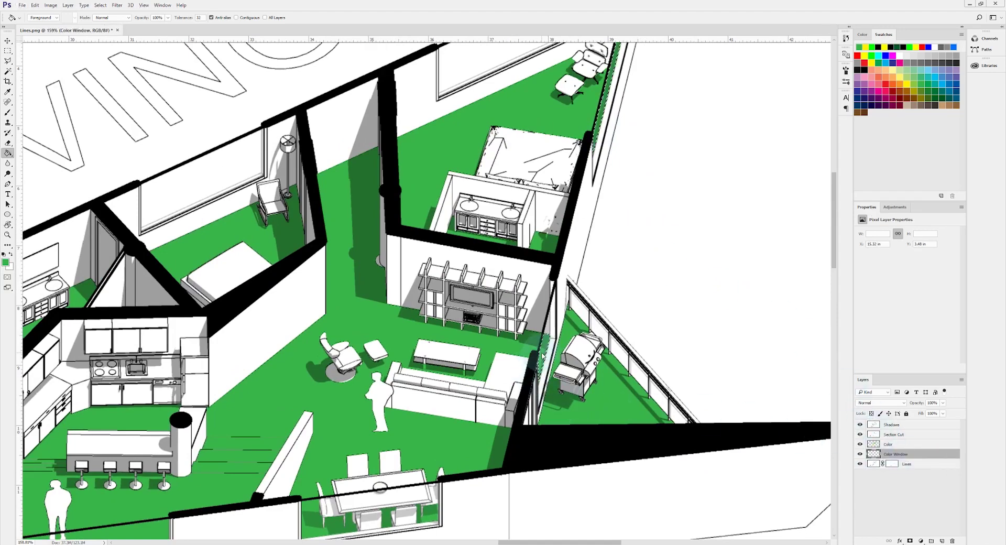
scroll(701, 196, down, 8)
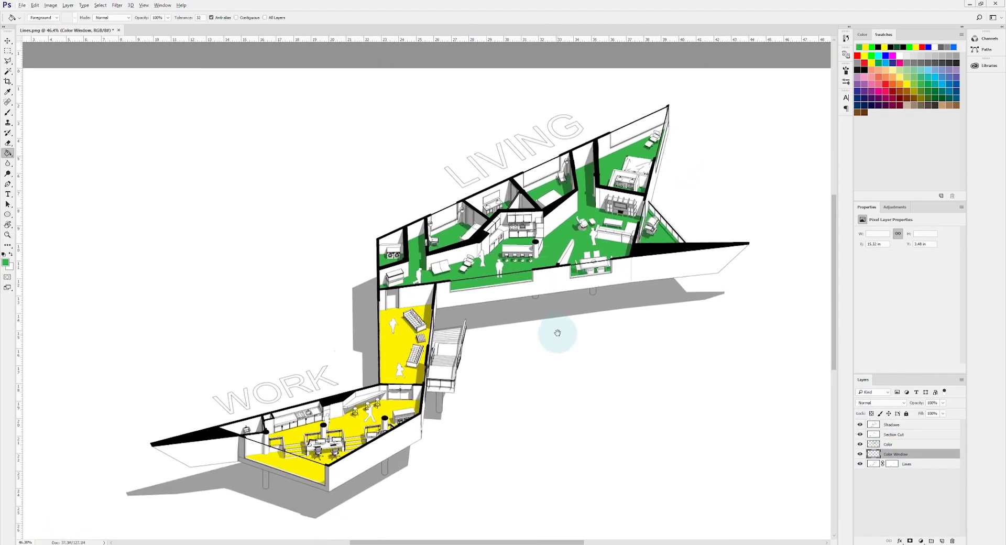
click(861, 454)
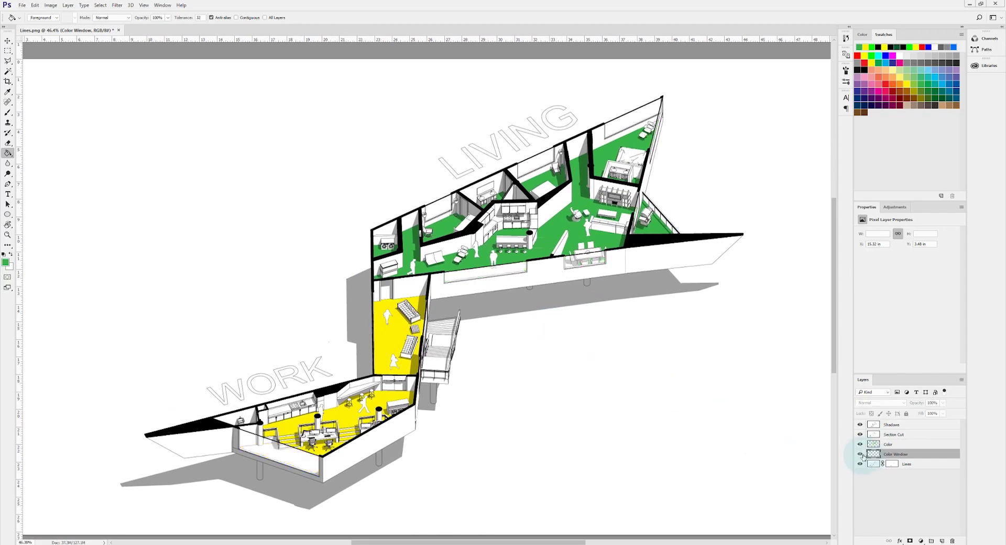
click(860, 454)
click(861, 454)
click(861, 454)
drag(684, 434, 673, 426)
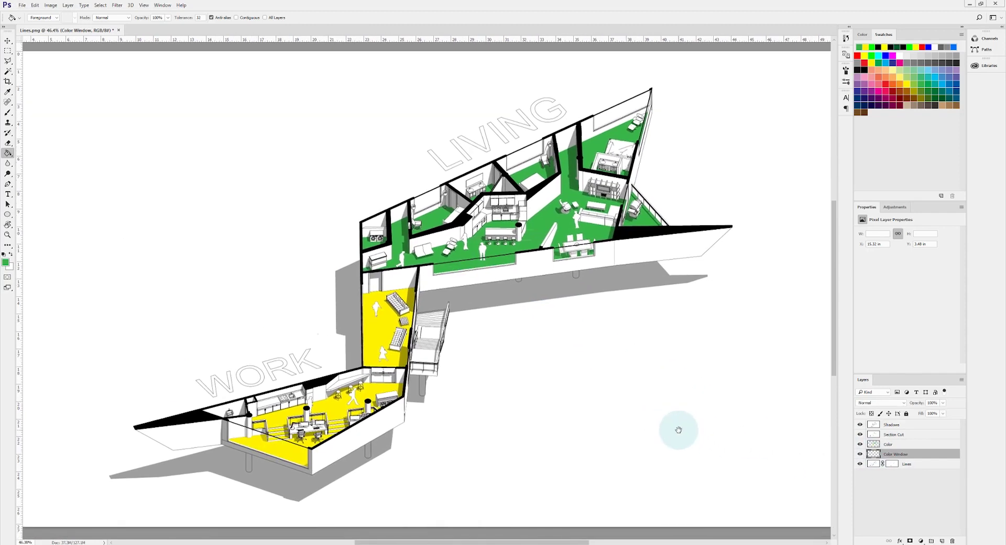
- Set the Color layer's opacity to 75% and the Color Window layer's opacity to 45%
click(902, 444)
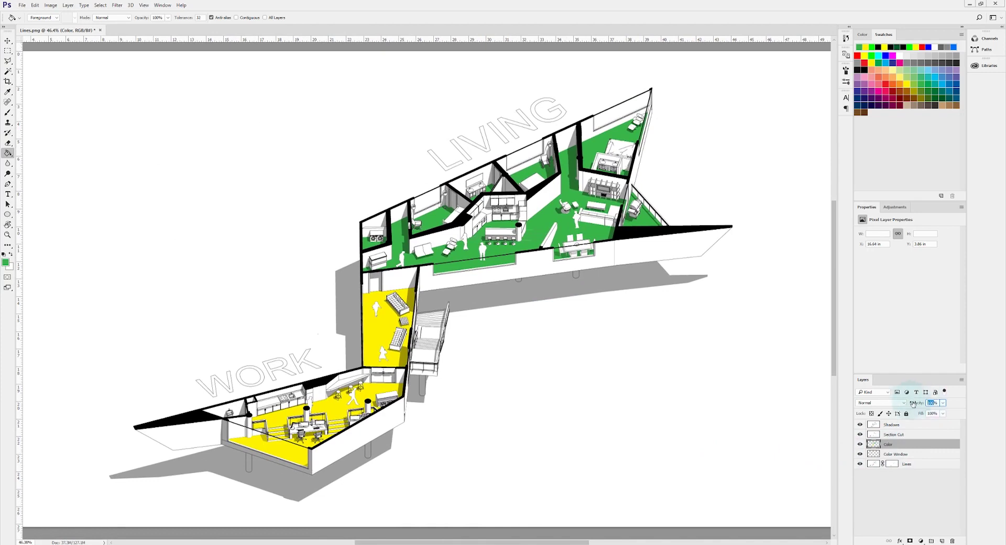
text(75)
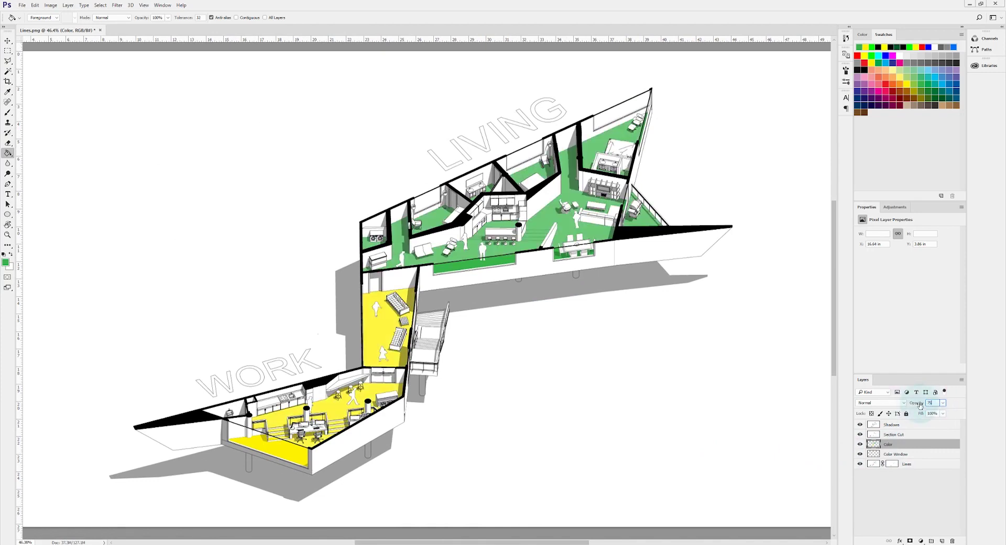
click(896, 454)
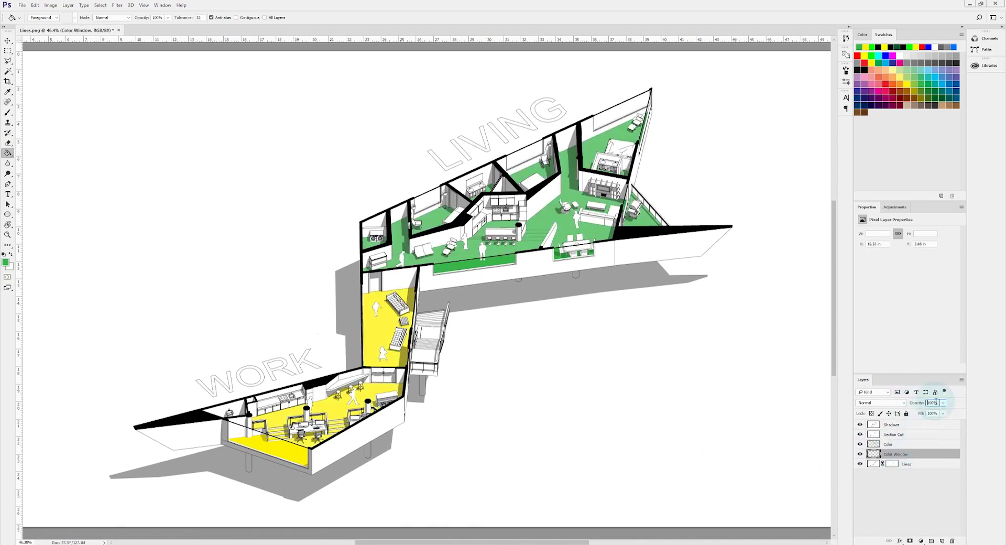
text(40)
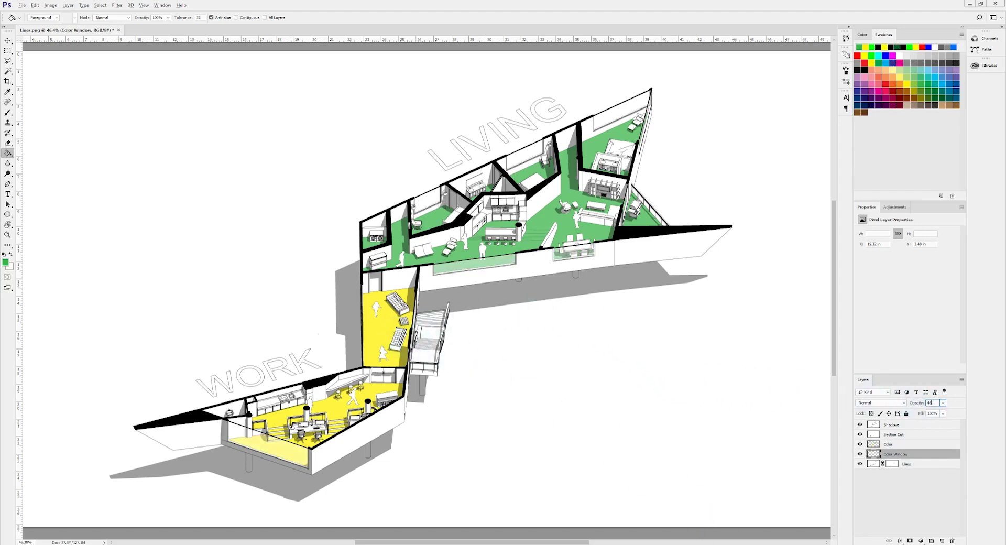
click(860, 444)
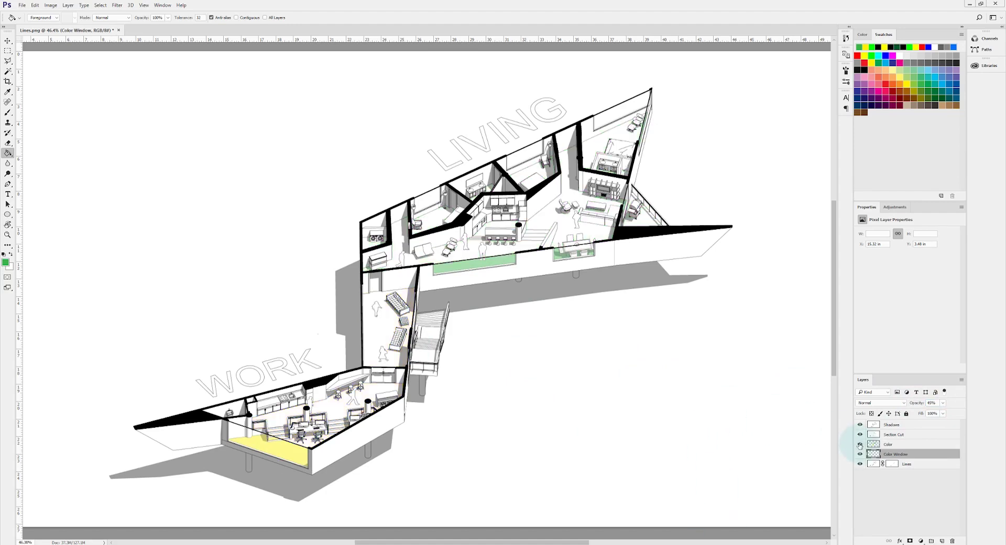
click(859, 444)
- Select the four letters of the WORK label from the Lines layer and fill them with yellow on the Color layer
click(873, 464)
key(w)
scroll(215, 393, up, 6)
click(229, 399)
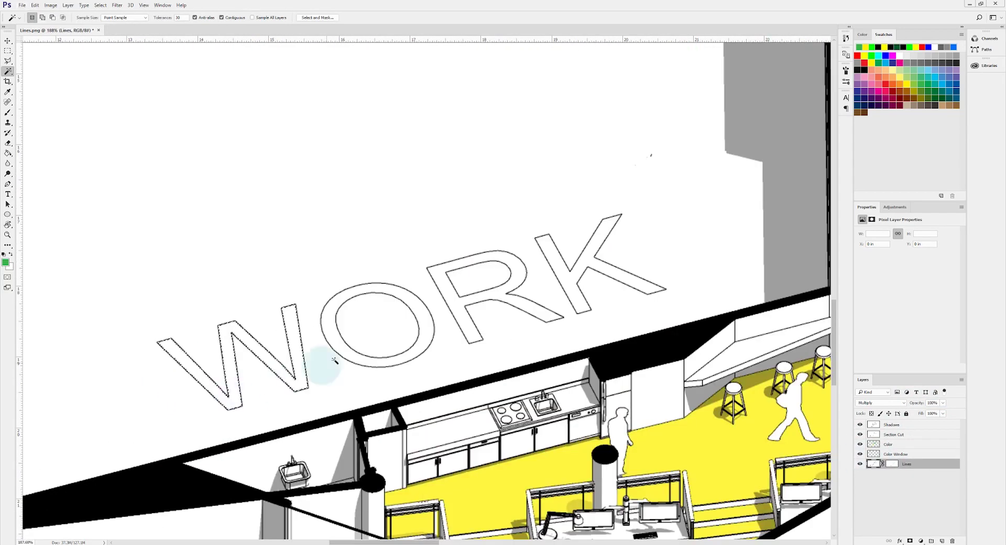
shift+click(378, 362)
shift+click(465, 319)
shift+click(571, 289)
click(888, 444)
key(g)
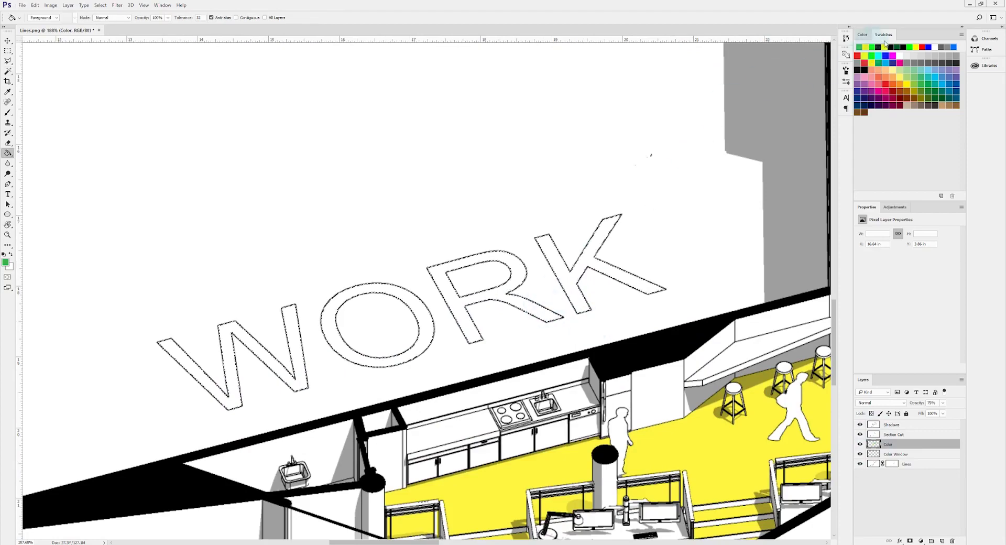
click(864, 47)
click(544, 306)
scroll(540, 305, down, 5)
- Select the letters of the LIVING label from the Lines layer and fill them with green on the Color layer
drag(713, 151, 247, 469)
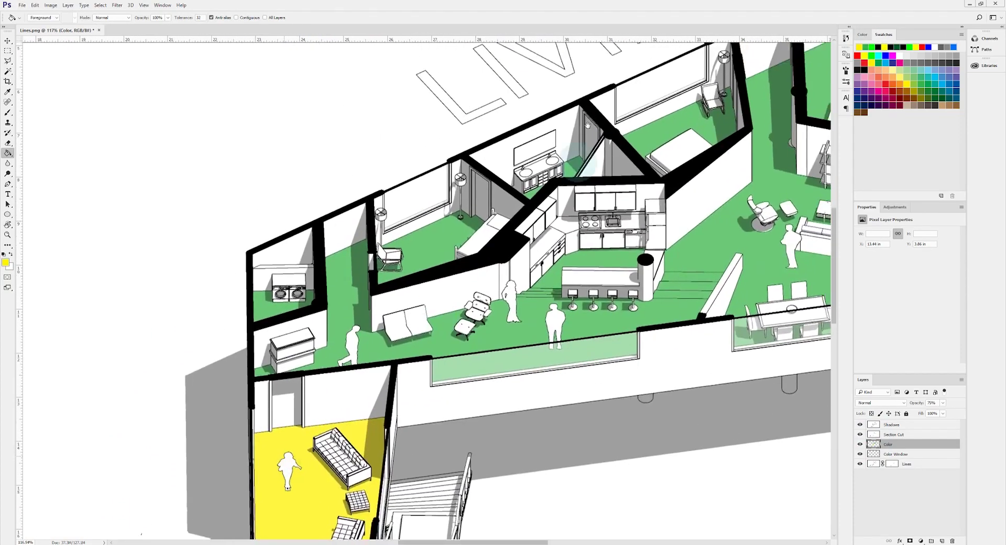
drag(598, 99, 436, 305)
click(909, 463)
key(w)
click(282, 289)
shift+click(341, 260)
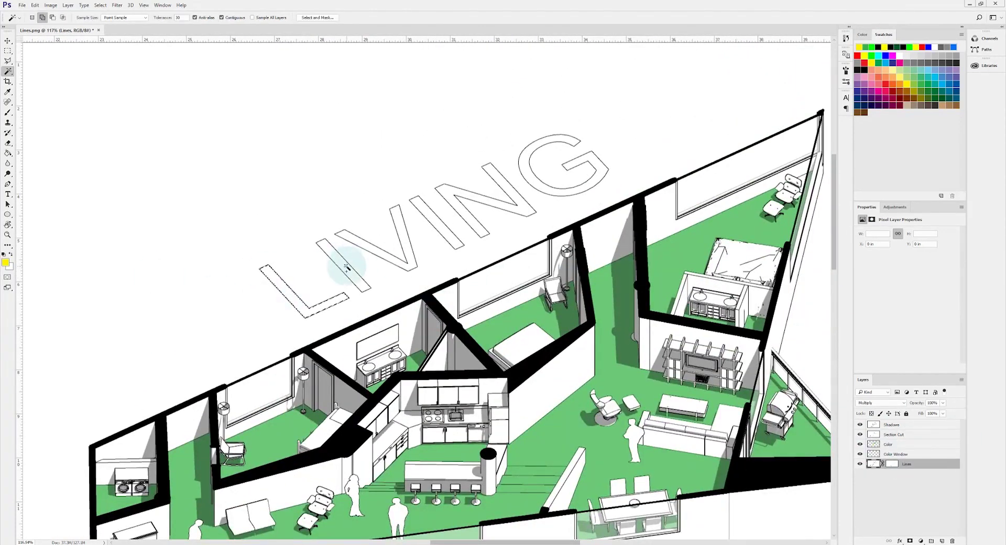
shift+click(410, 257)
shift+click(444, 235)
shift+click(465, 182)
shift+click(529, 171)
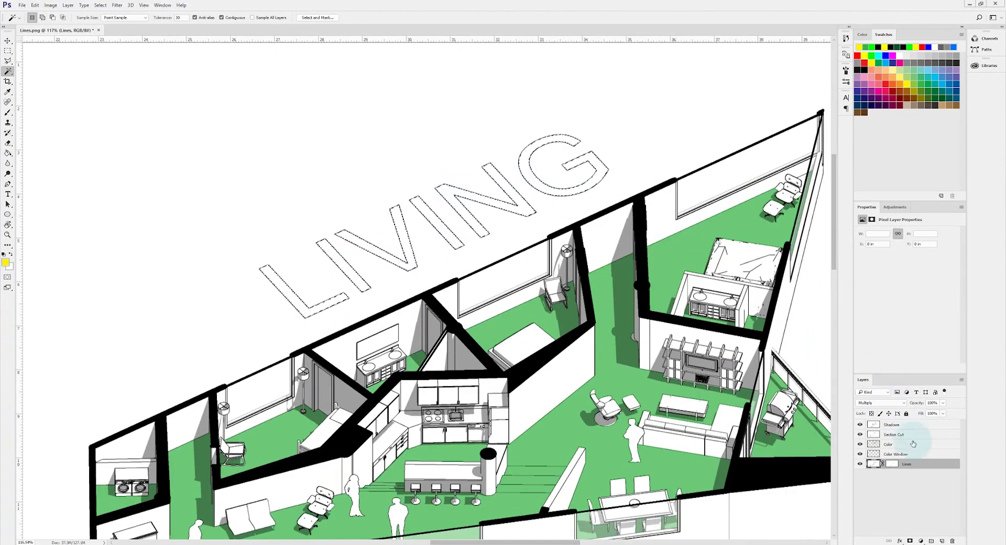
click(896, 444)
click(869, 46)
key(g)
click(516, 214)
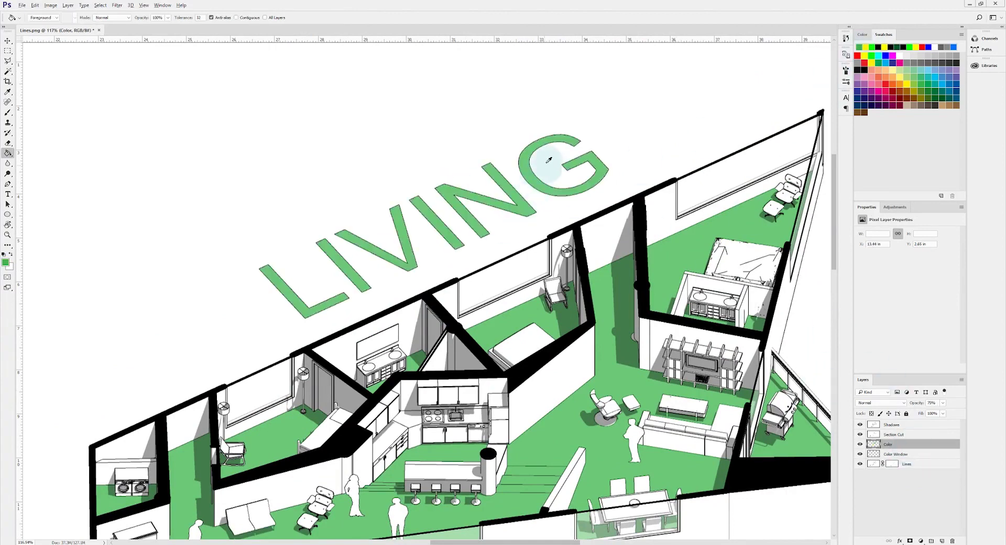
- Choose the Brush tool and add a new layer named Profile above the Shadows layer
scroll(532, 341, down, 5)
scroll(679, 368, down, 1)
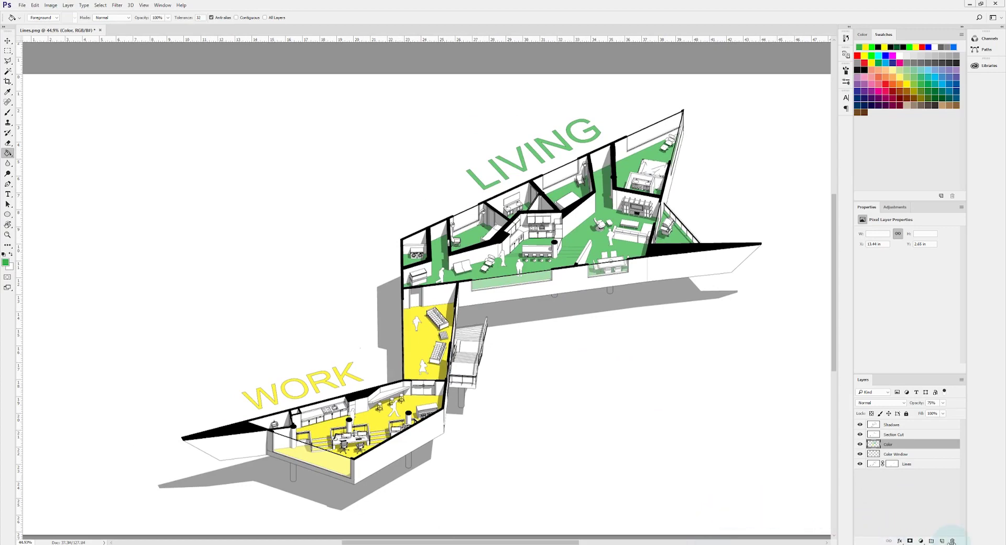
scroll(385, 474, up, 5)
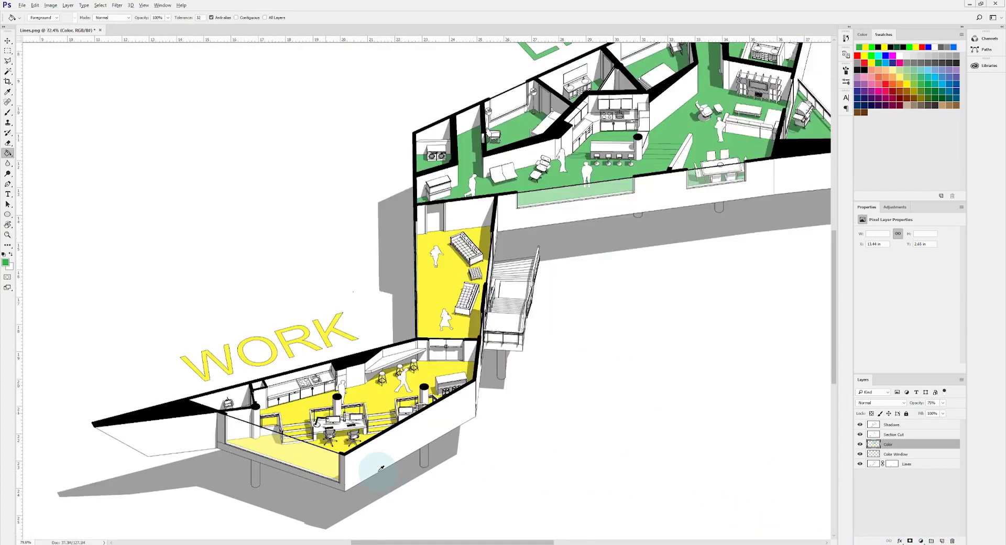
drag(382, 498, 403, 463)
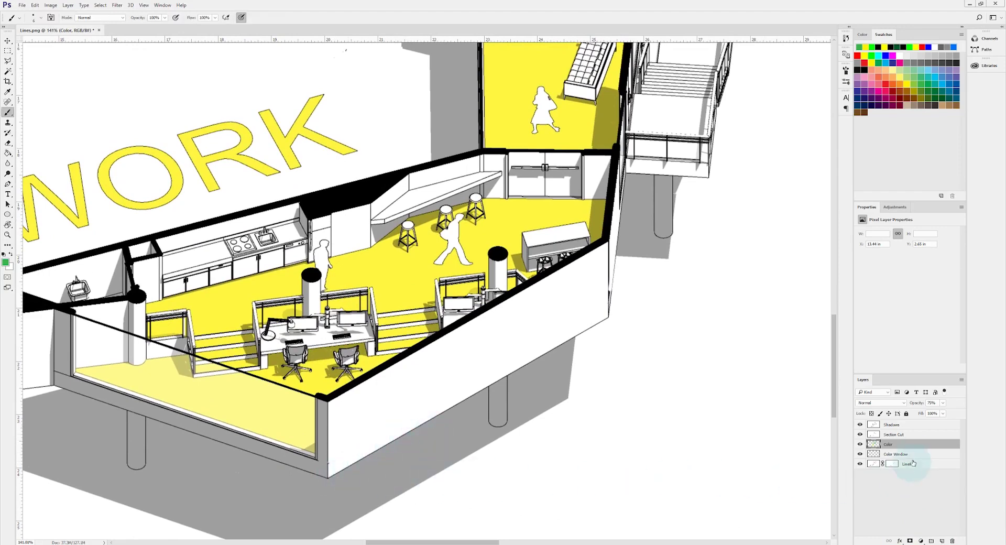
click(906, 425)
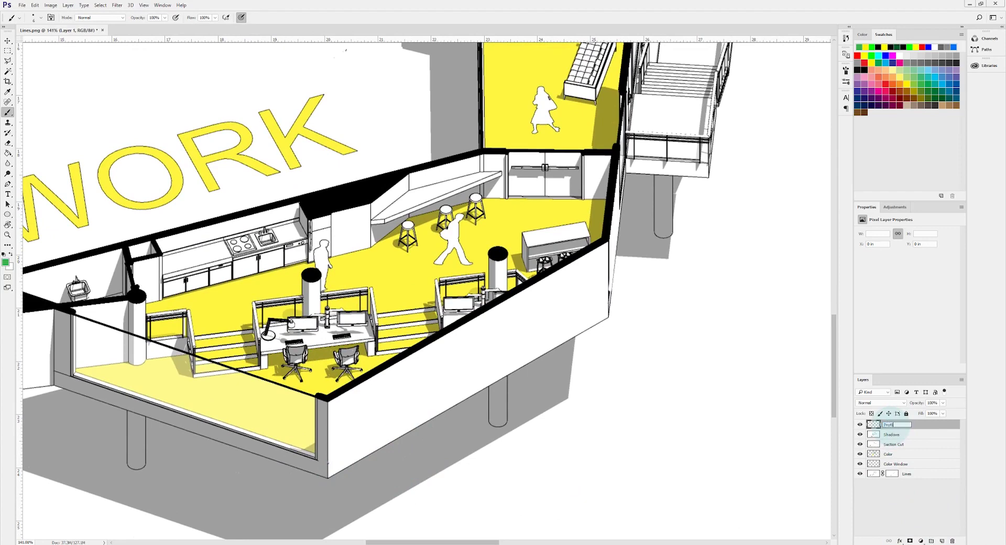
scroll(367, 492, up, 4)
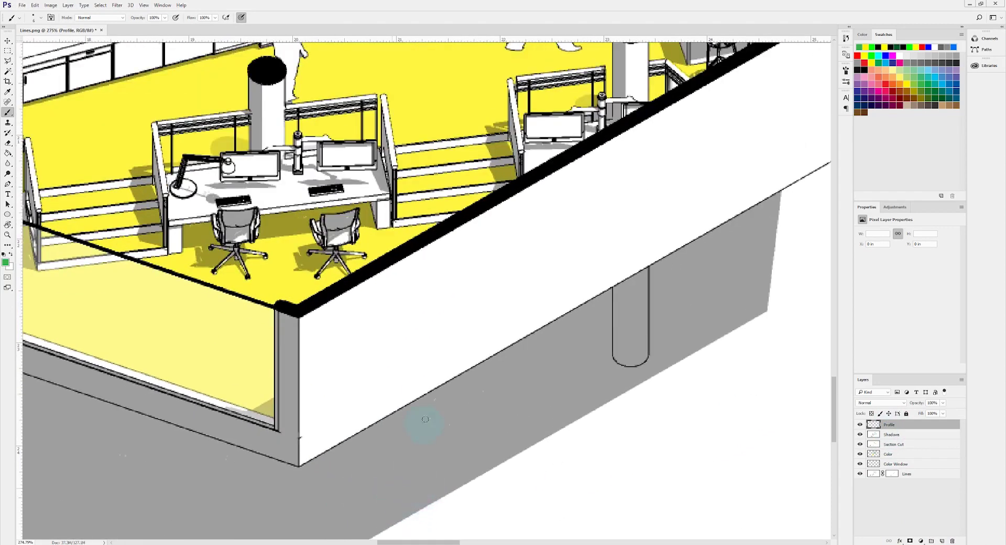
- With a small black brush, trace straight profile lines along the WORK wing's bottom edge from its lower front corner to the far pointed tip
right_click(433, 349)
double_click(449, 403)
scroll(313, 481, up, 2)
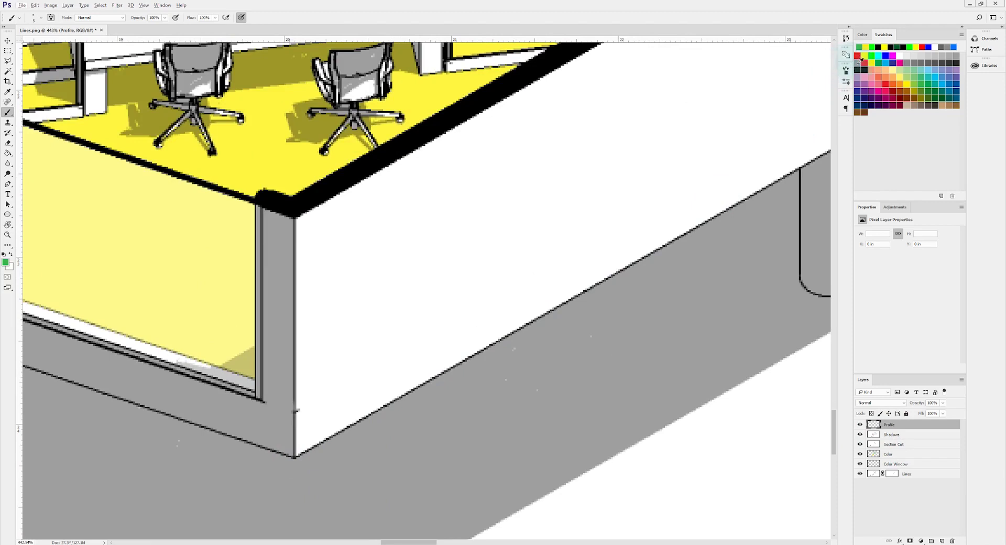
click(883, 47)
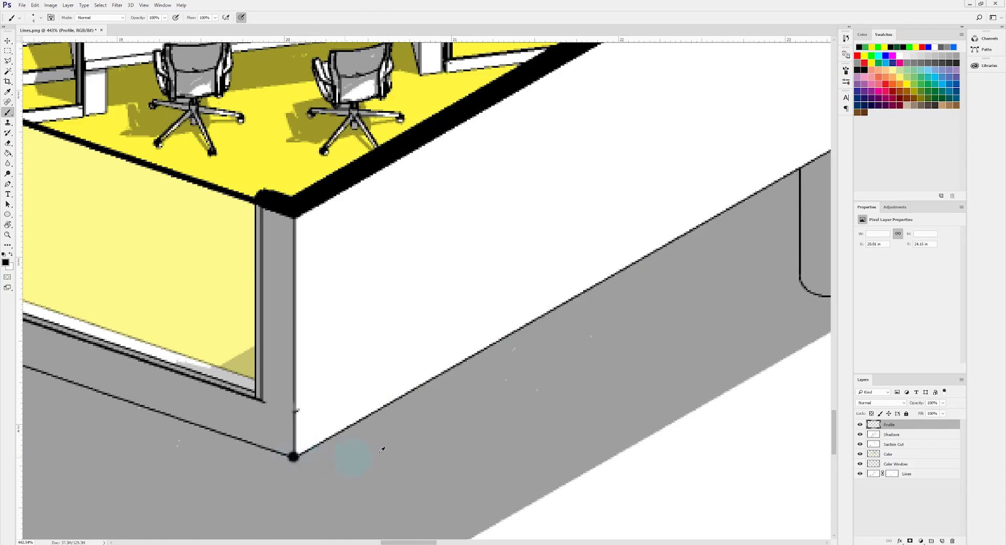
scroll(435, 444, down, 5)
scroll(186, 381, up, 5)
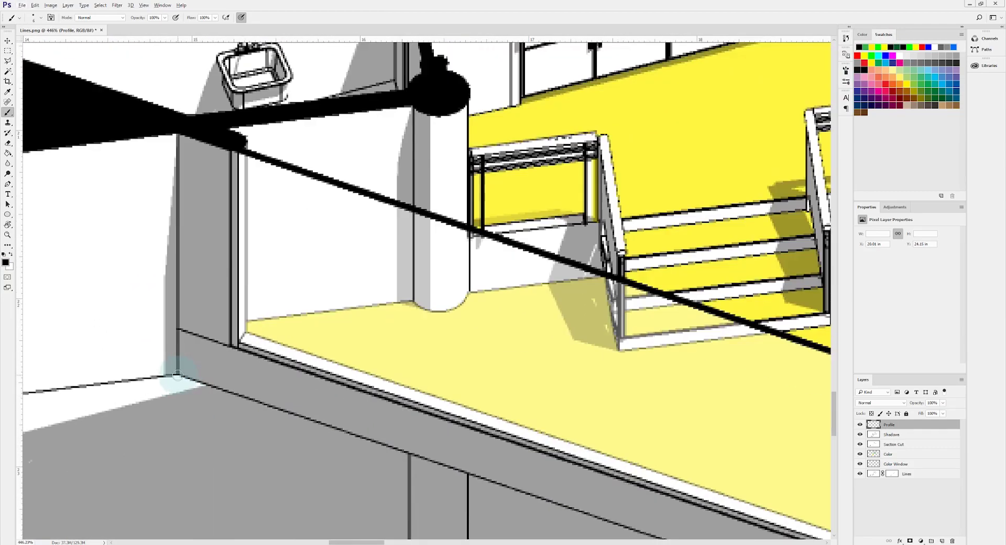
shift+click(178, 375)
scroll(371, 365, down, 5)
scroll(183, 385, up, 3)
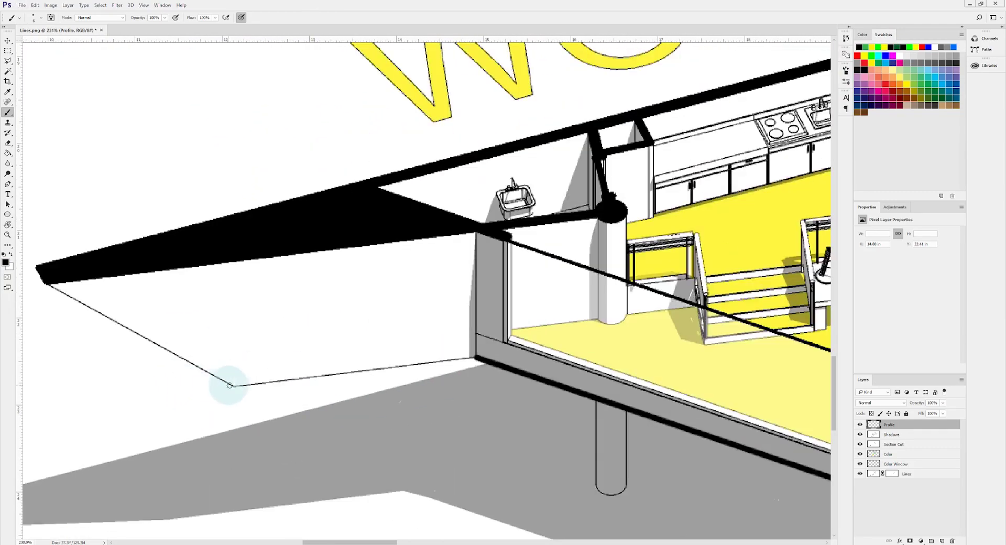
shift+click(234, 386)
shift+click(47, 283)
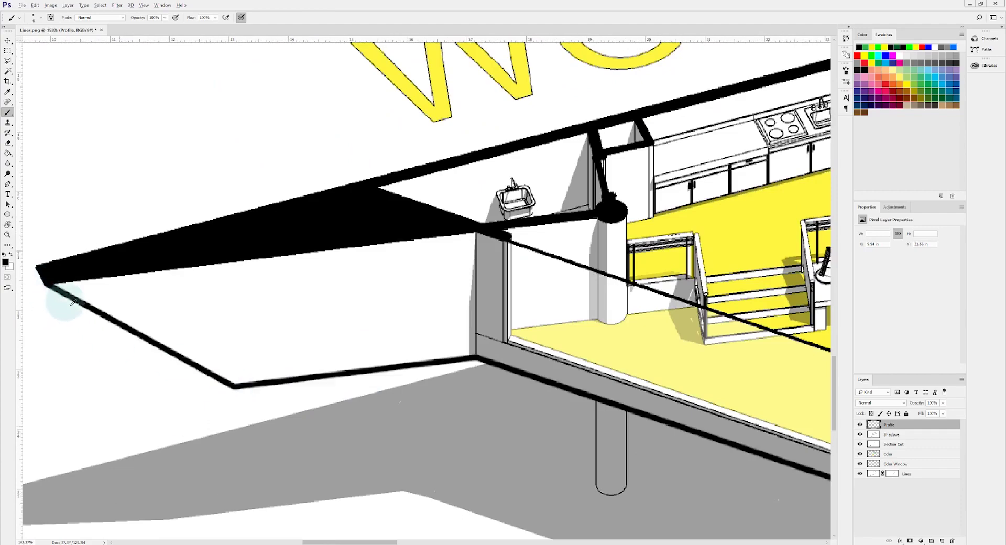
- Continue the black profile line along the WORK wing's long front wall to its outer corner and up the connecting volume beside the stairs
scroll(56, 291, down, 4)
scroll(328, 359, up, 4)
scroll(263, 373, down, 4)
scroll(529, 254, up, 5)
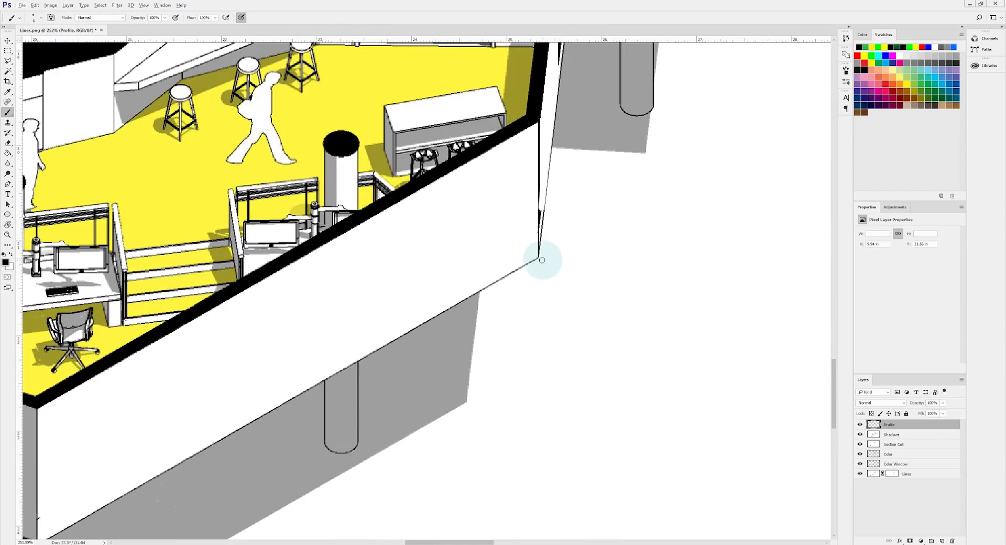
shift+click(539, 258)
drag(596, 209, 492, 386)
shift+click(465, 174)
scroll(466, 383, down, 5)
scroll(461, 196, up, 4)
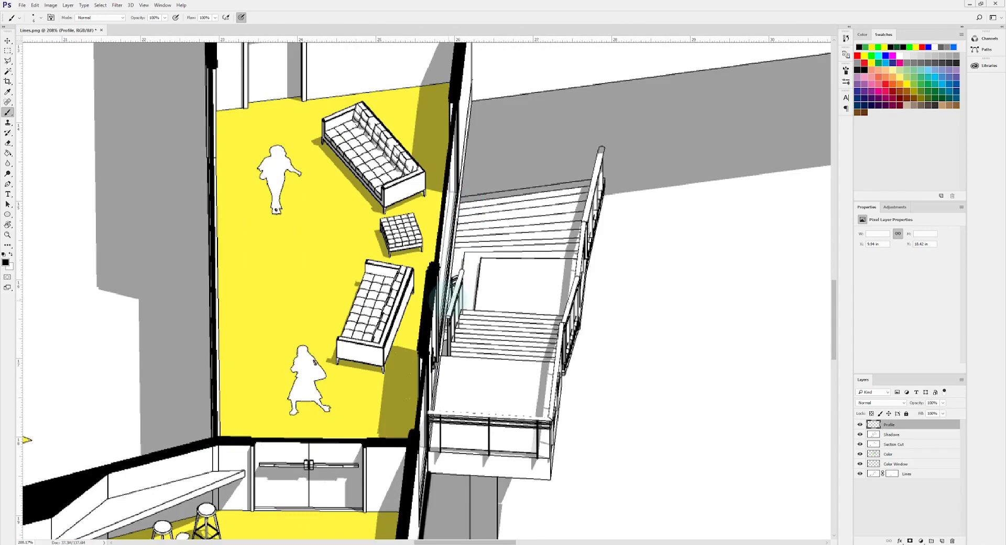
drag(465, 106, 408, 280)
click(411, 278)
- Trace the LIVING wing's bottom edge to its pointed end and its outer side wall up to the top corner with black profile lines
scroll(305, 315, down, 5)
scroll(707, 268, up, 5)
shift+click(673, 288)
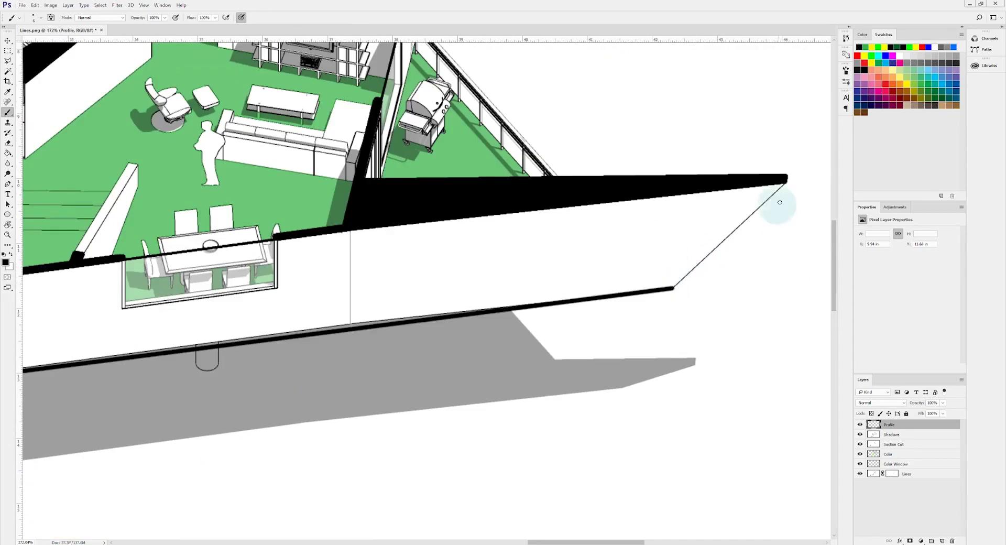
scroll(780, 202, down, 4)
scroll(476, 254, up, 4)
scroll(454, 341, up, 3)
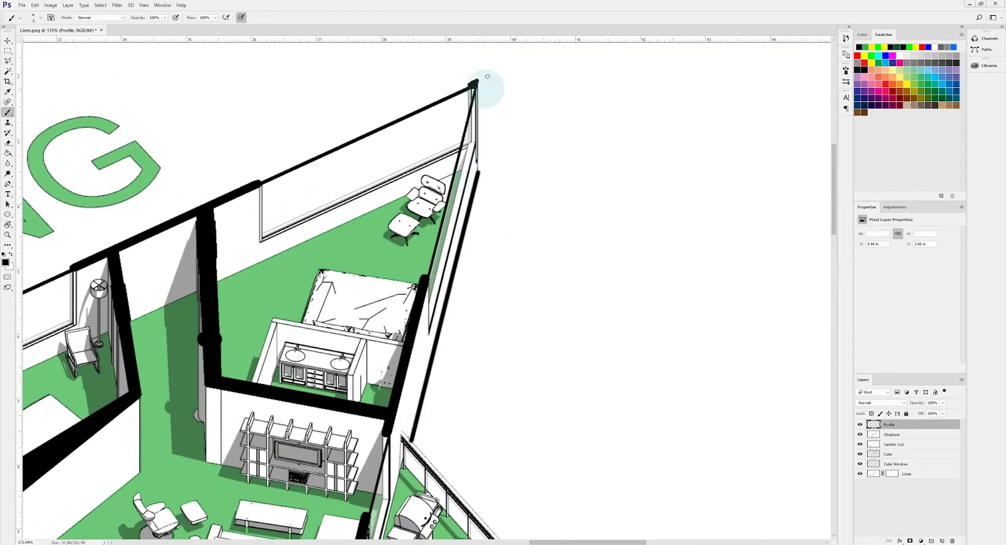
scroll(477, 83, down, 5)
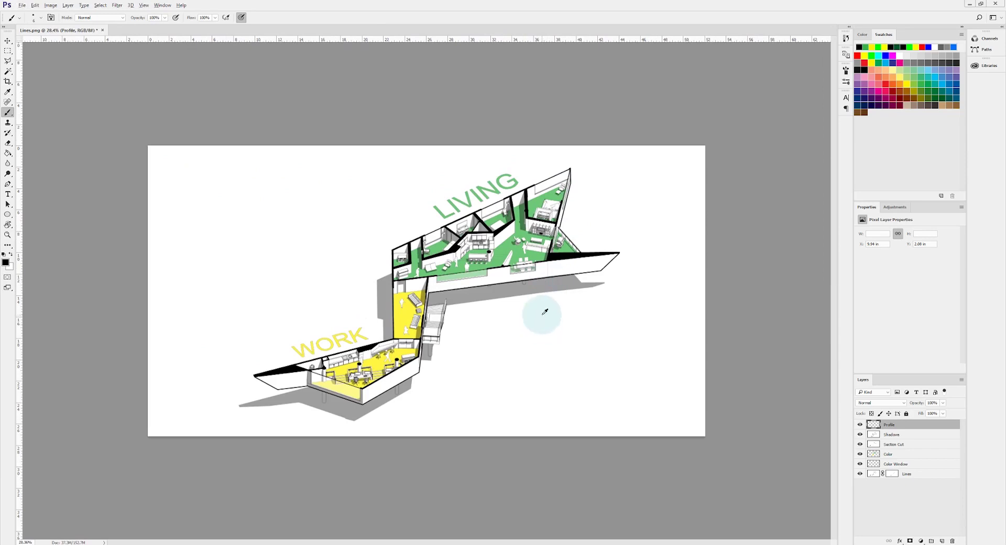
scroll(545, 312, up, 1)
scroll(547, 313, up, 1)
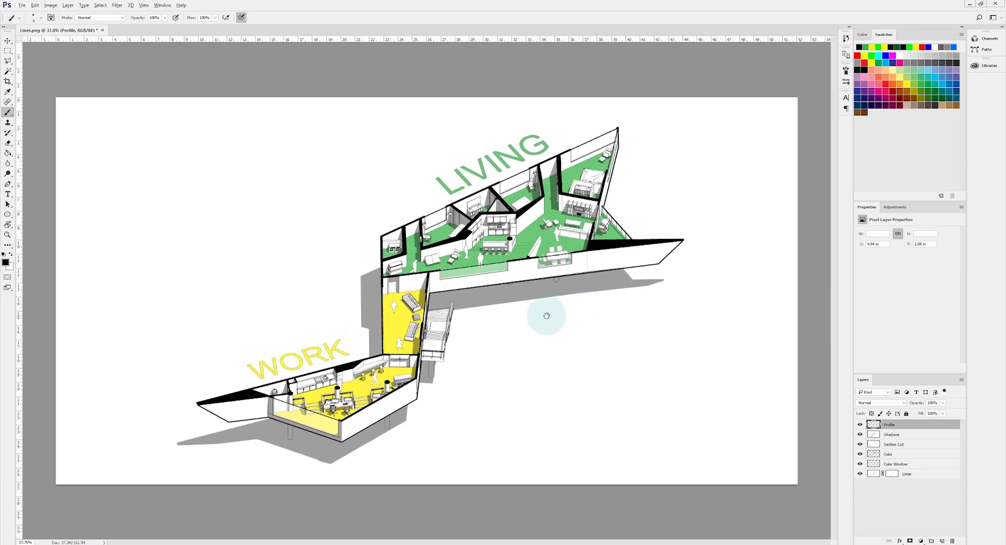
scroll(546, 315, up, 1)
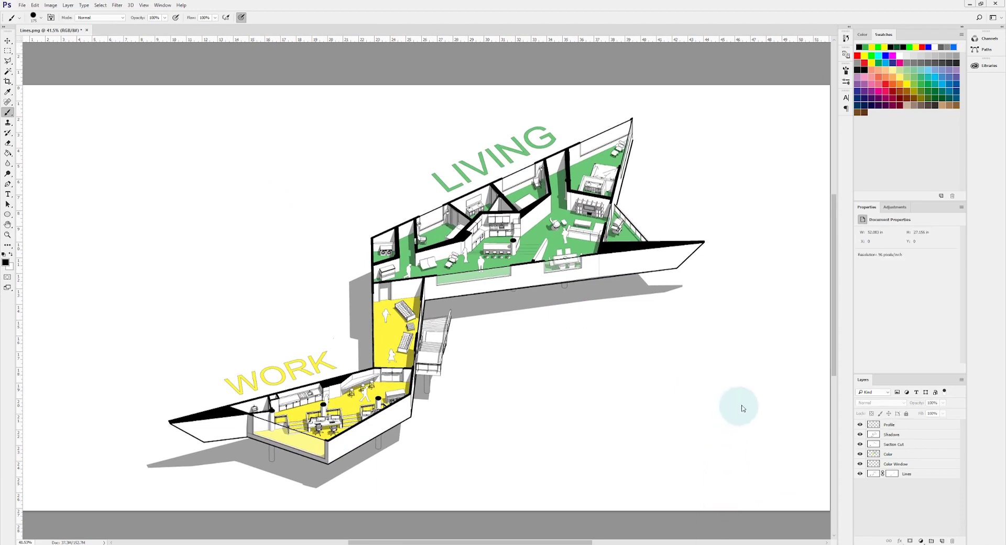
- Set the Shadows layer's opacity to 50% and compare the drawing with and without the shadows
click(859, 435)
click(859, 435)
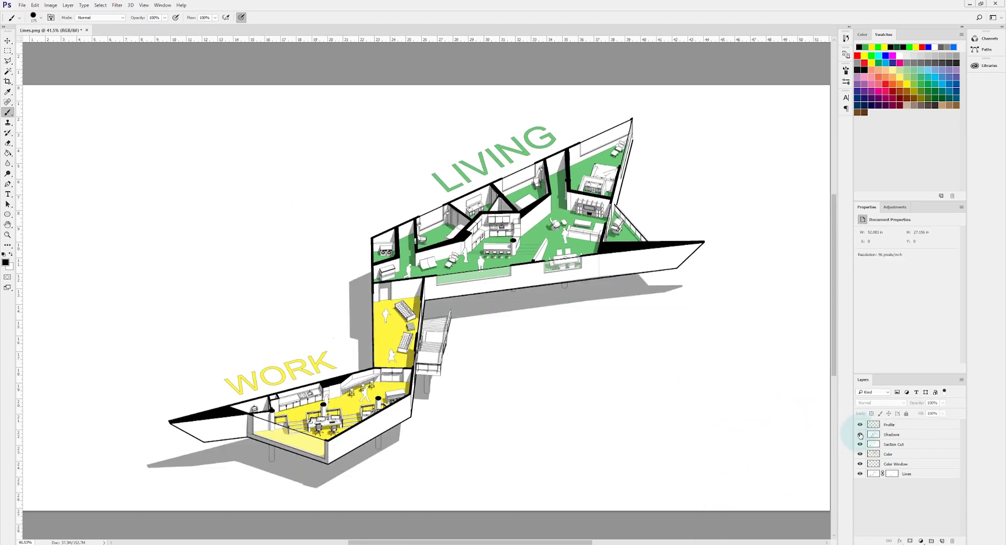
click(912, 434)
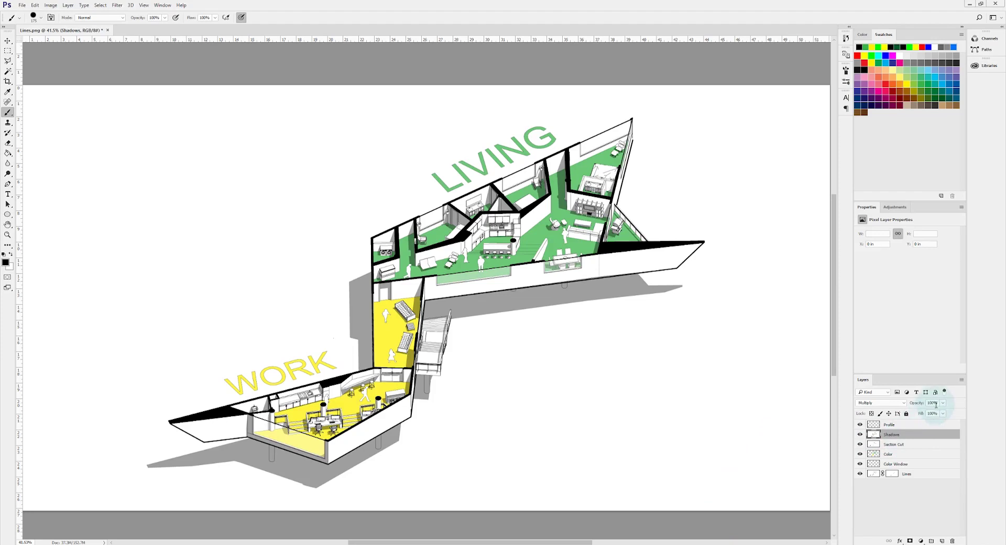
text(50)
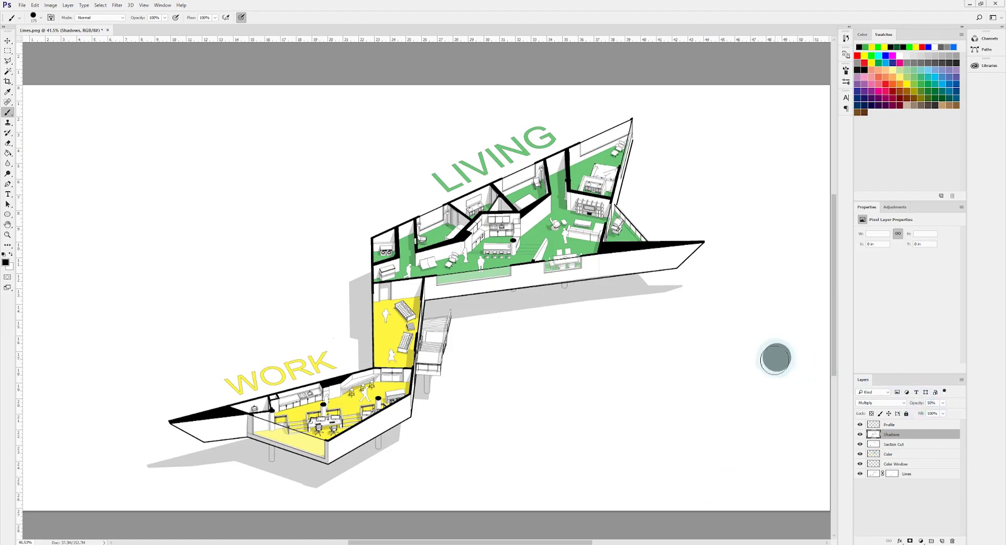
click(860, 434)
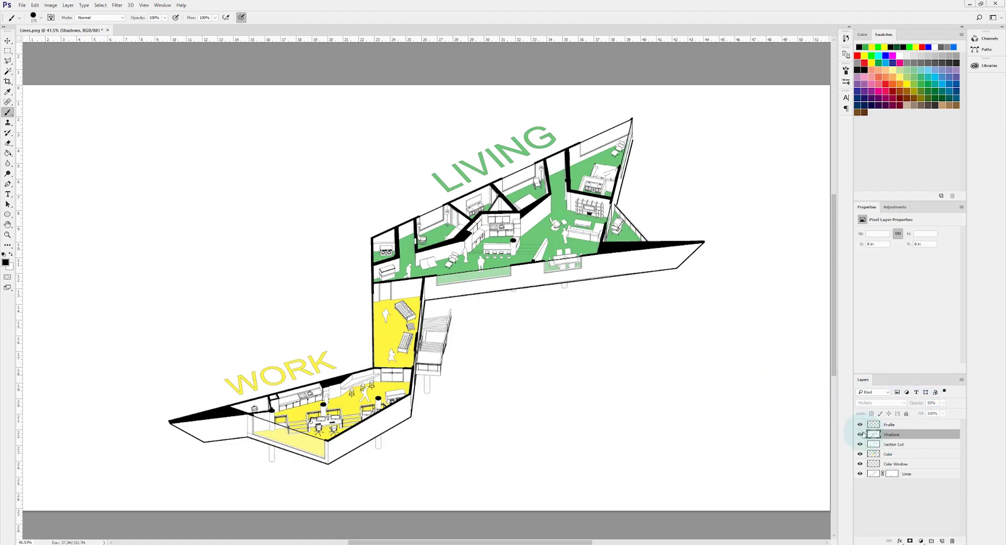
click(860, 434)
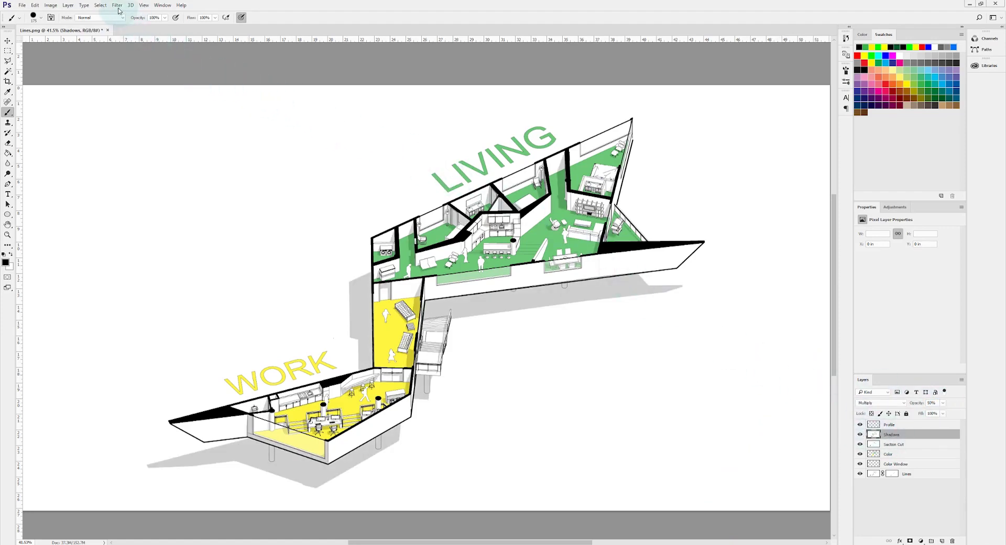
- Soften the Shadows layer's edges with a slight Gaussian Blur
click(117, 6)
mouse_move(197, 117)
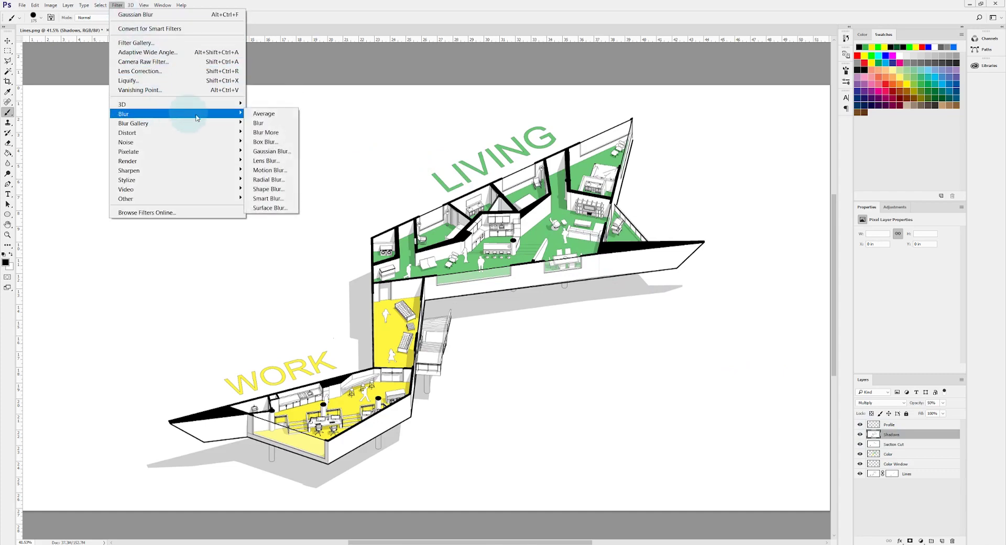
click(270, 151)
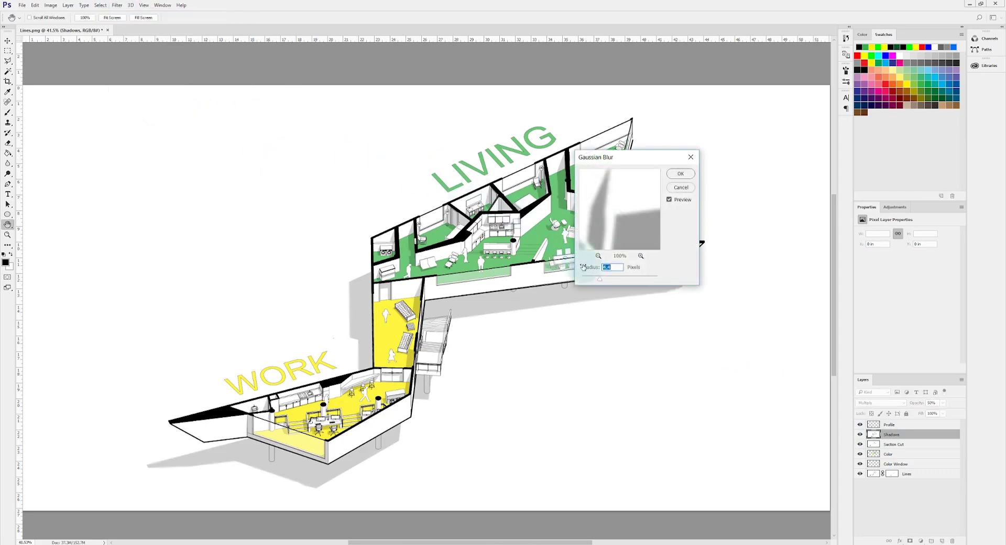
mouse_move(601, 281)
mouse_down()
mouse_move(632, 284)
mouse_move(606, 282)
mouse_up()
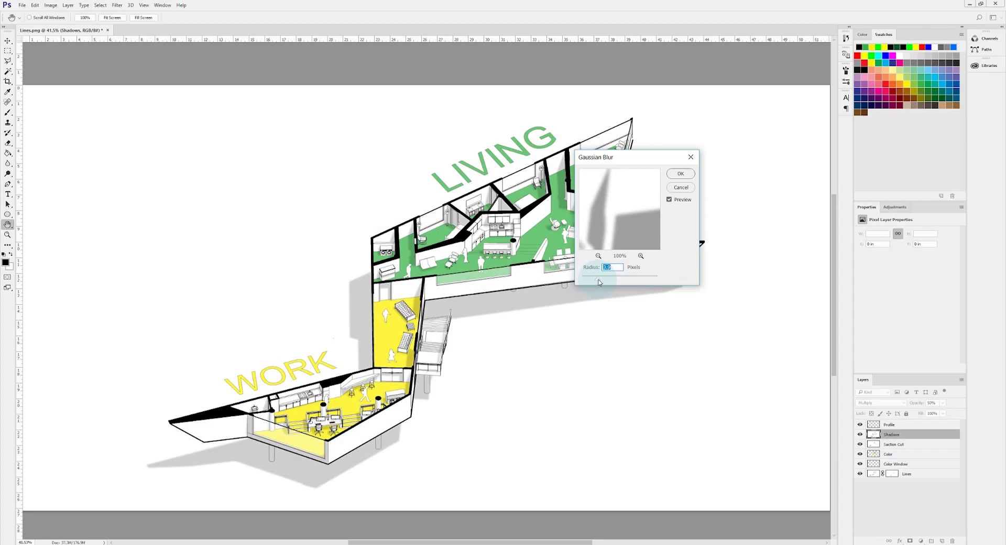
click(680, 174)
key(b)
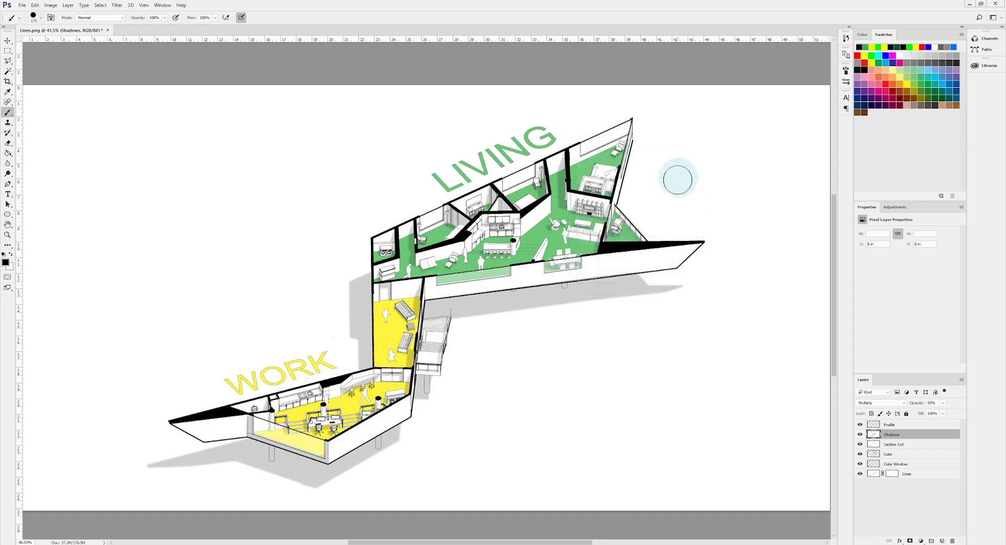
- Lower the Color layer's opacity to 50% and the Color Window layer's opacity to 25%
click(860, 454)
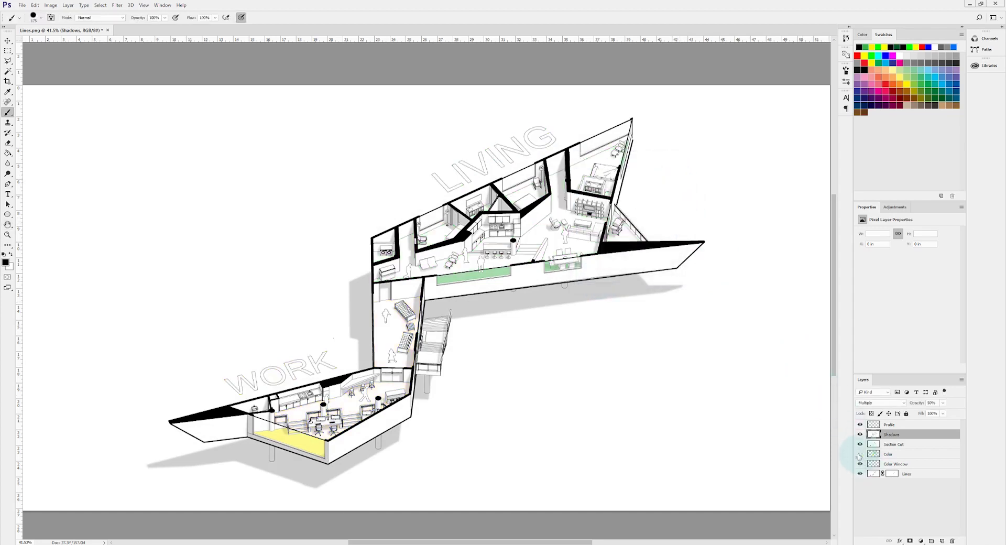
click(859, 454)
click(897, 456)
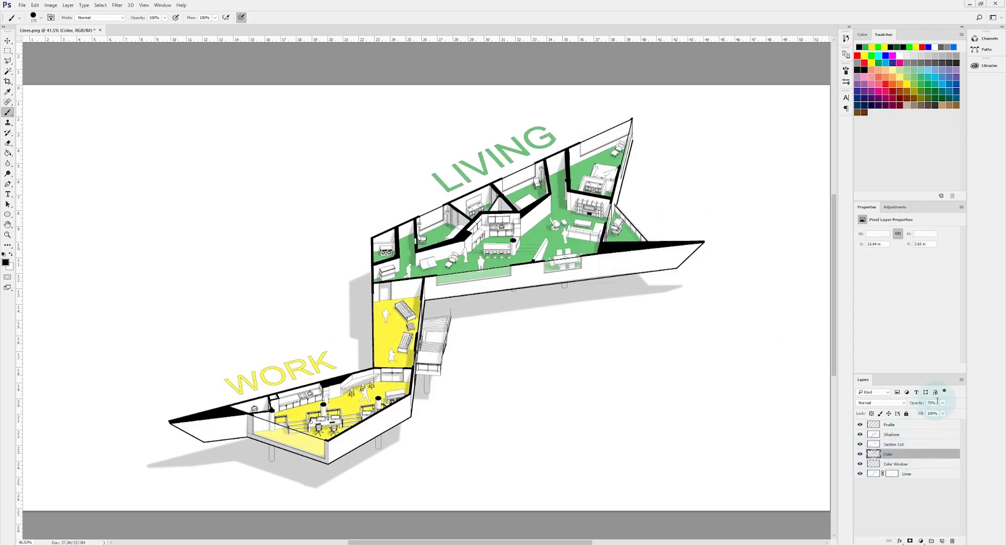
text(50)
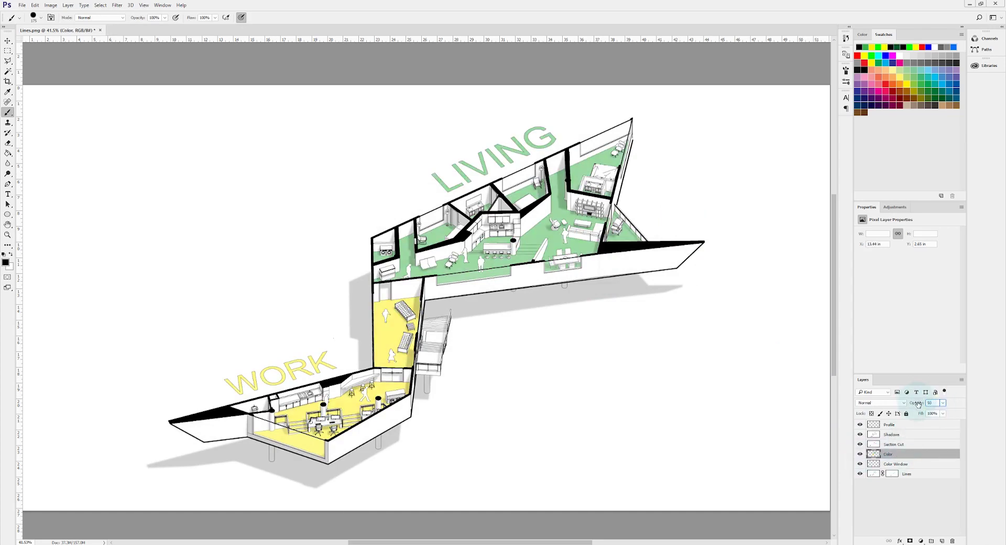
click(905, 465)
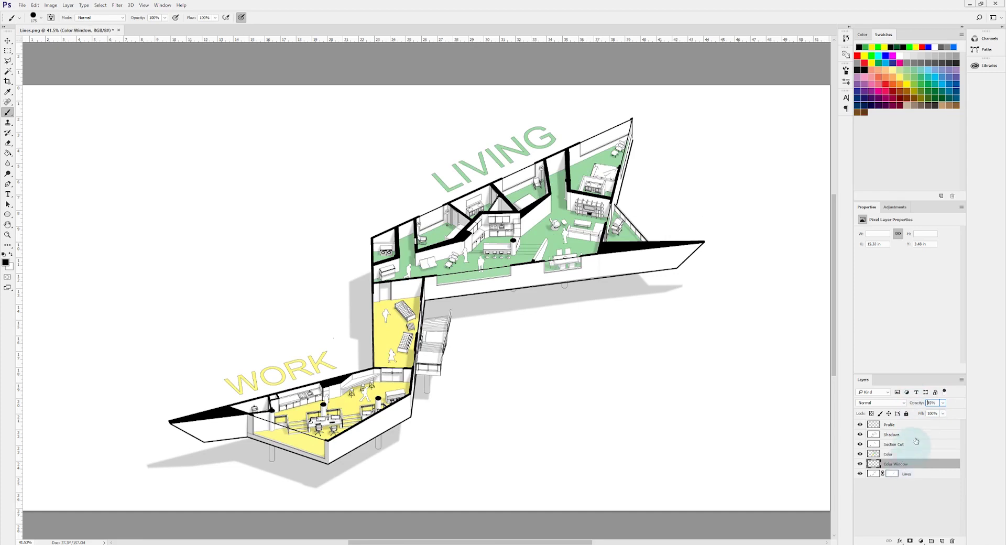
text(25)
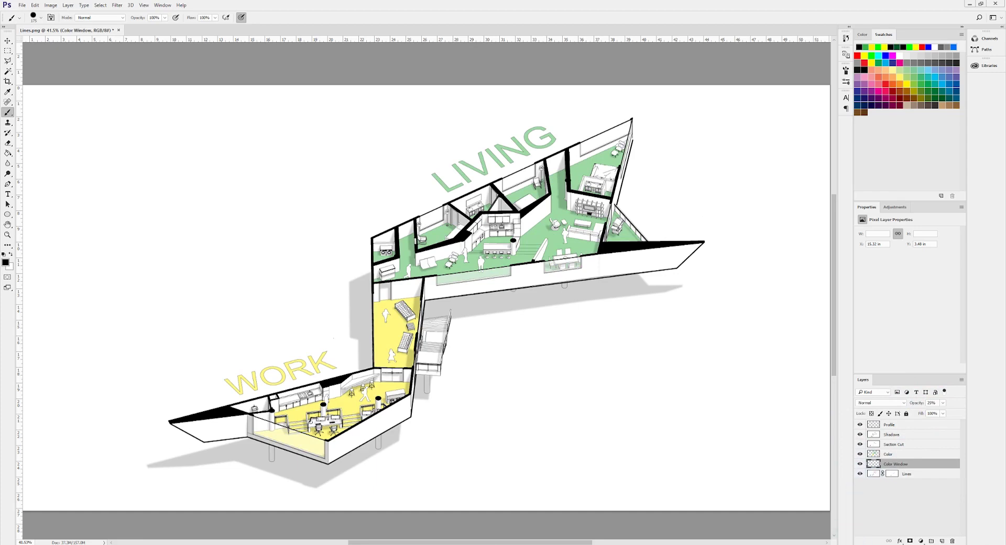
click(895, 454)
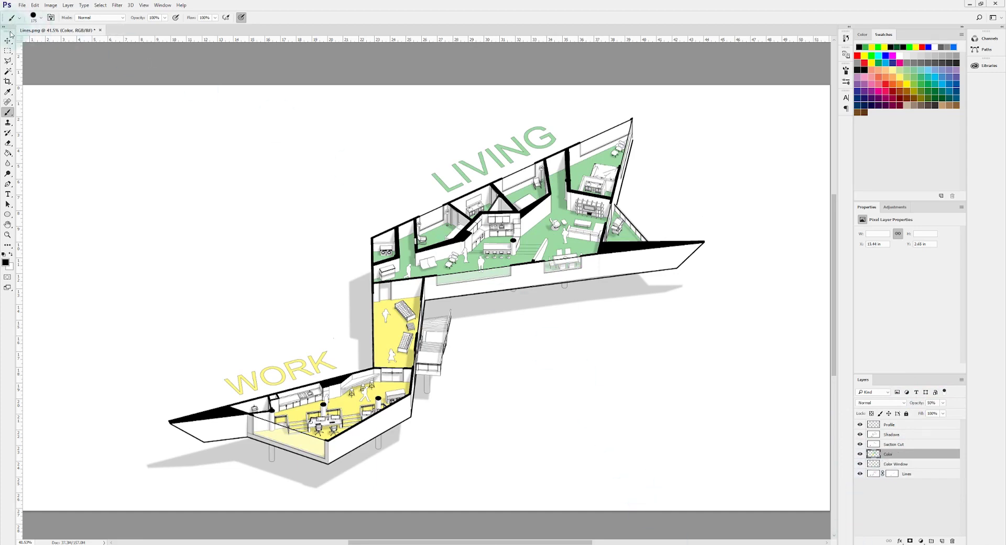
- Crop the canvas on all four sides to trim the empty white margins around the axonometric
scroll(410, 290, down, 2)
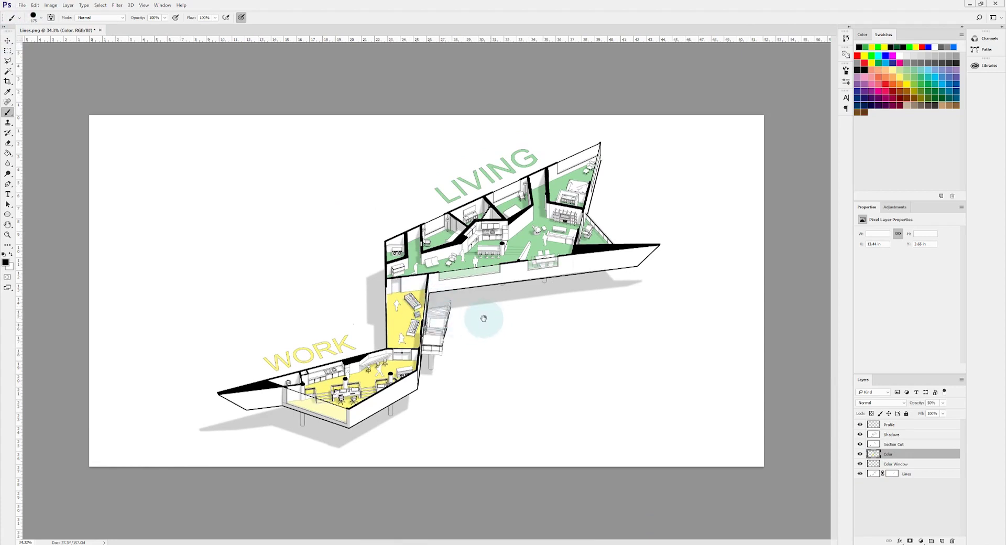
scroll(484, 314, up, 1)
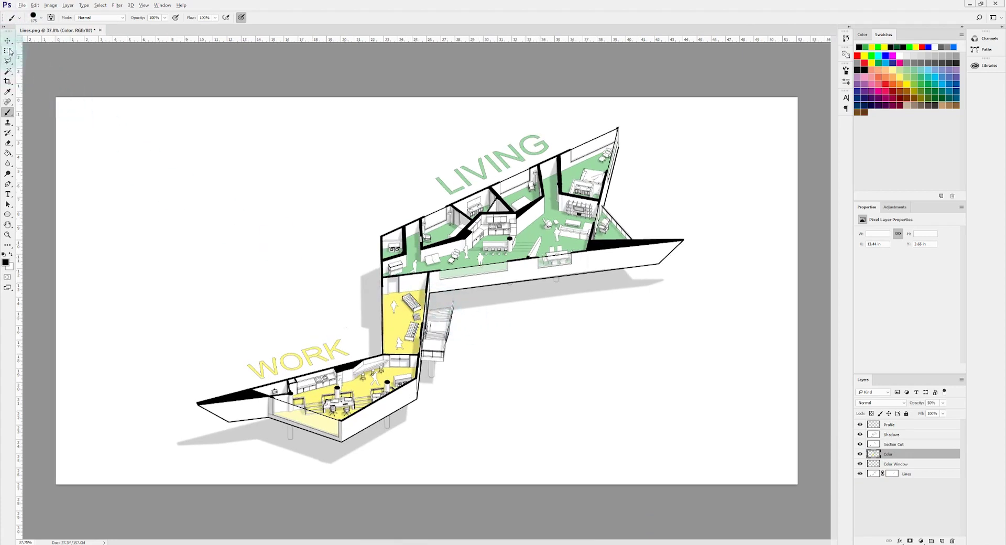
click(7, 82)
drag(57, 291, 113, 301)
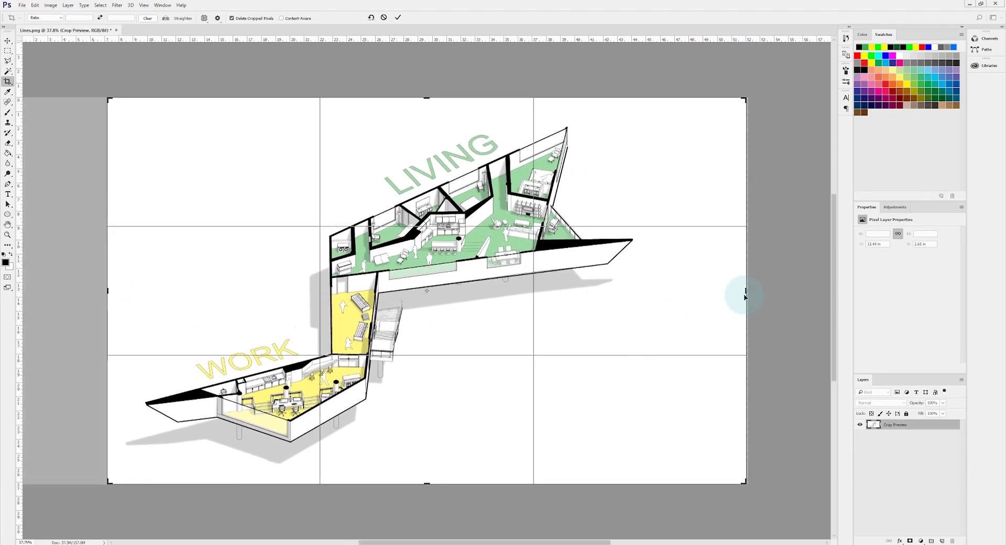
drag(748, 288, 689, 285)
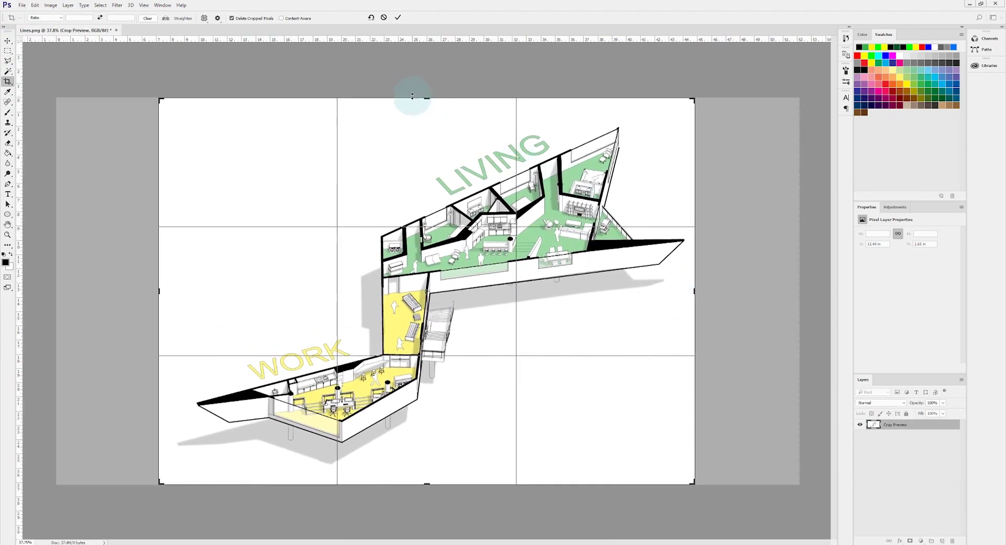
drag(425, 98, 426, 103)
drag(427, 475, 429, 470)
key(Return)
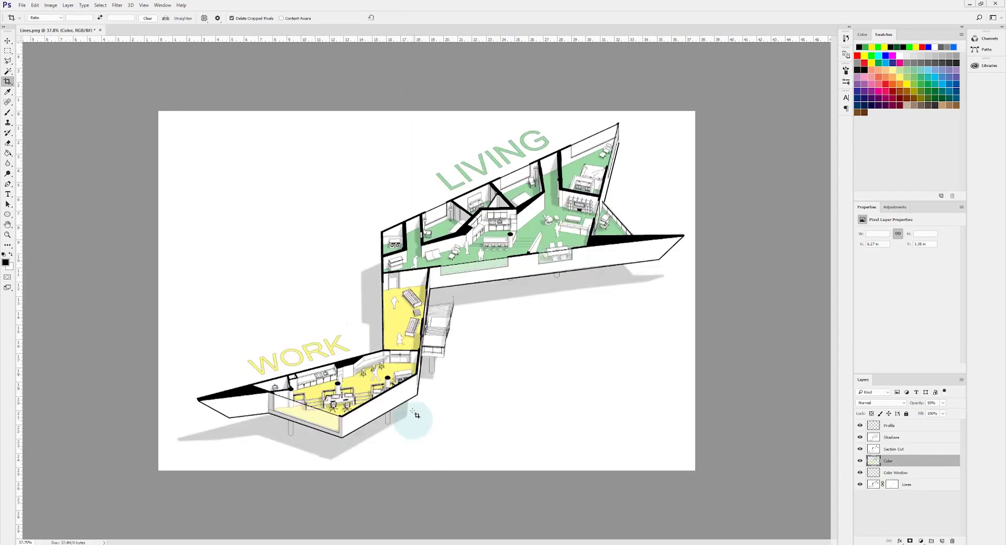